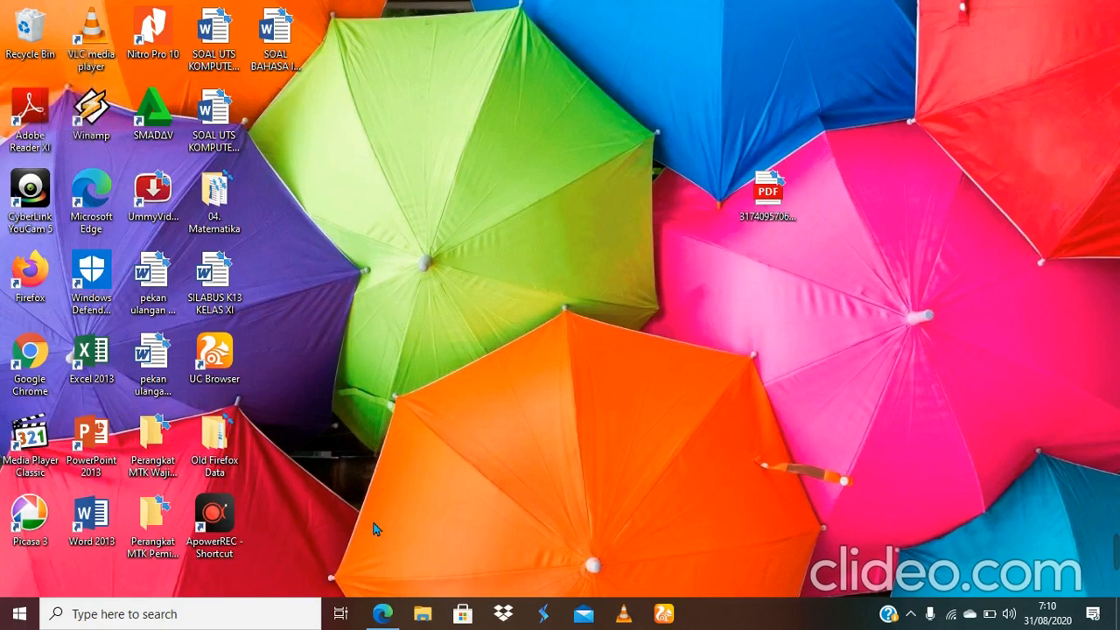
Step: Restore the Edge window and load google.co.id from the address bar
mouse_move(383, 614)
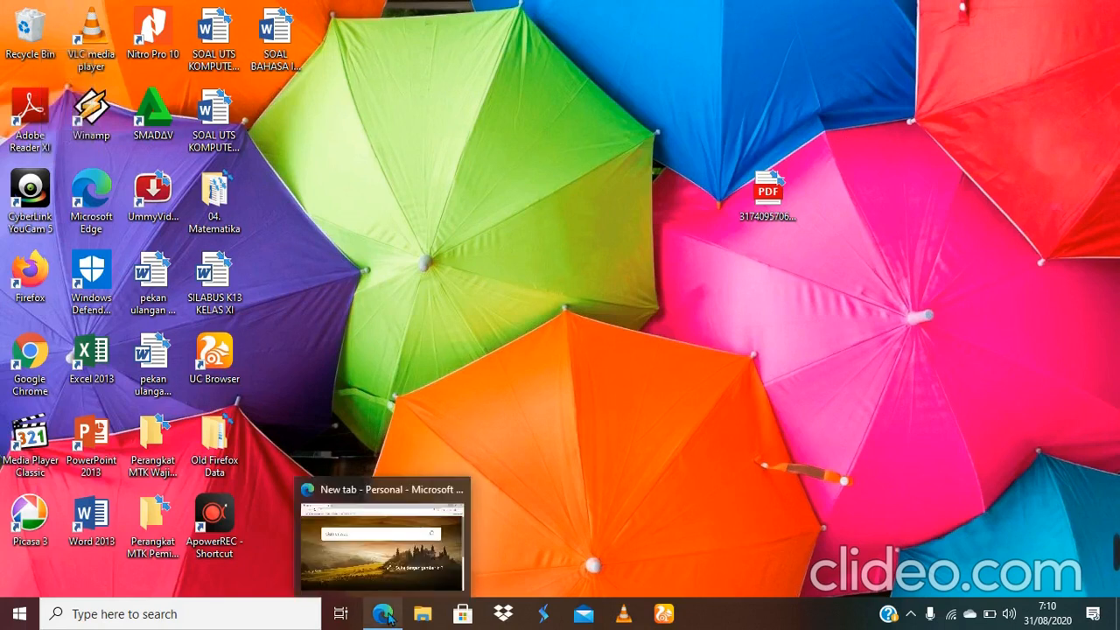
left_click(411, 571)
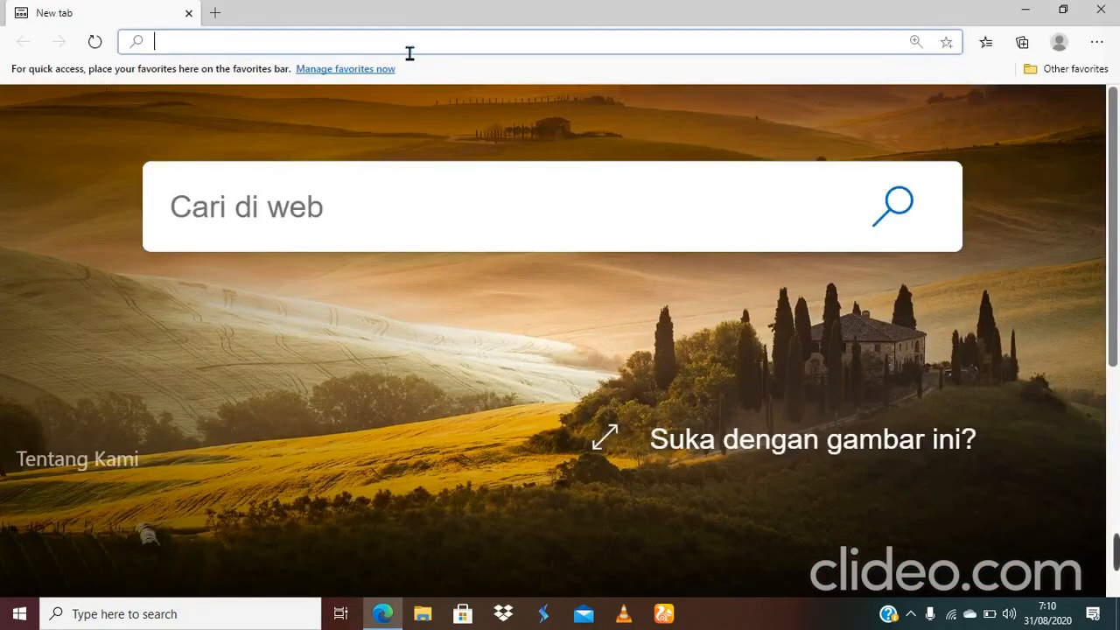
type("google.co.id")
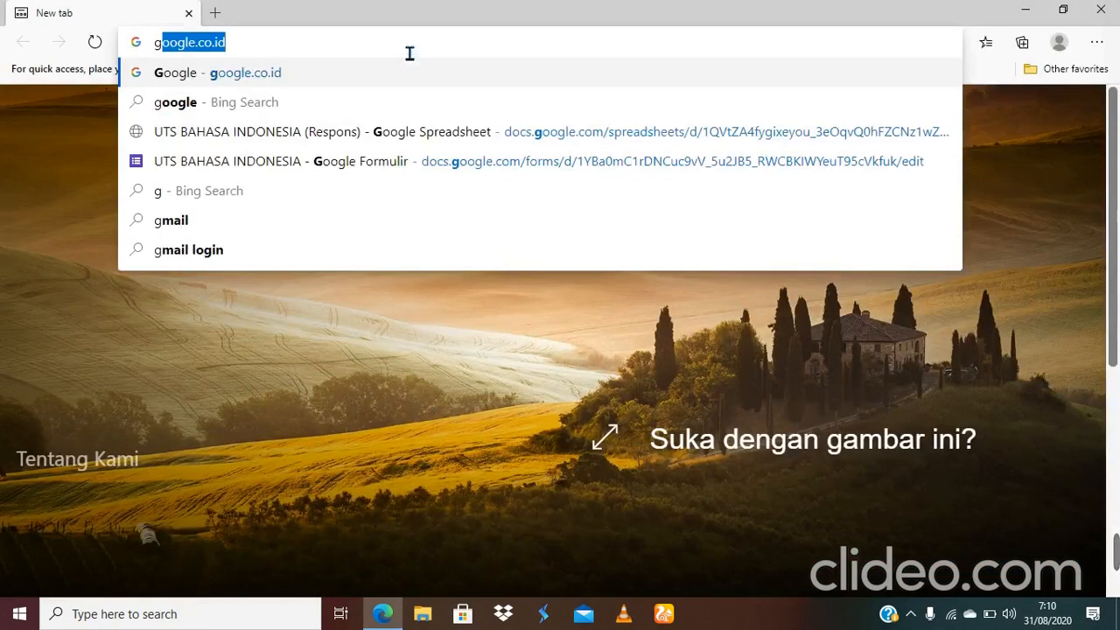
key("Return")
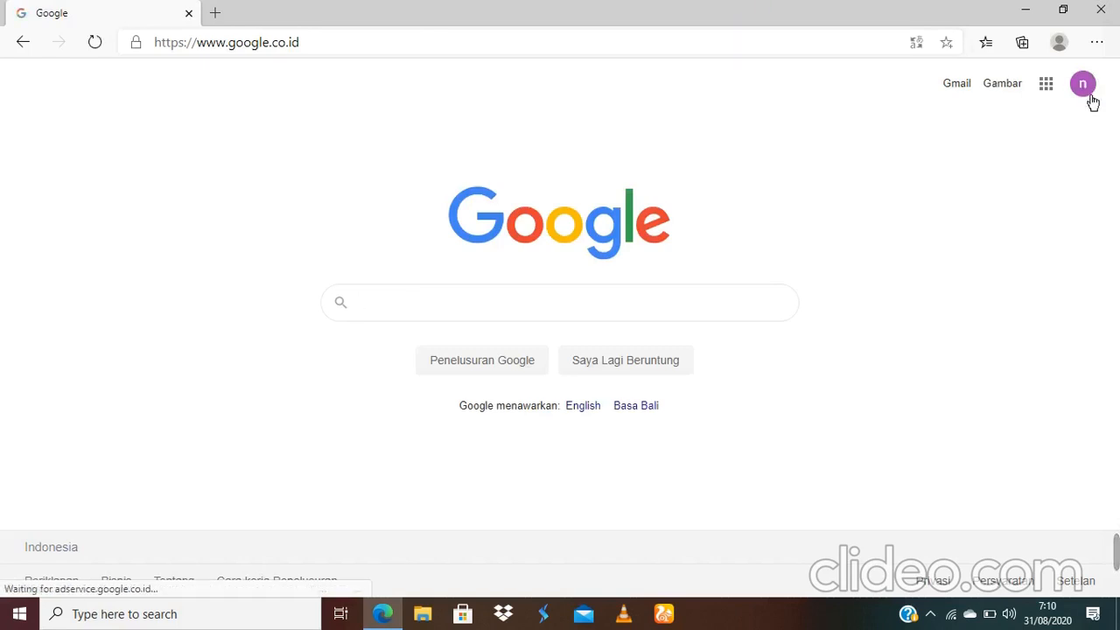
Step: Switch Google to the second signed-in account, then open Drive from the Google apps grid
left_click(1083, 87)
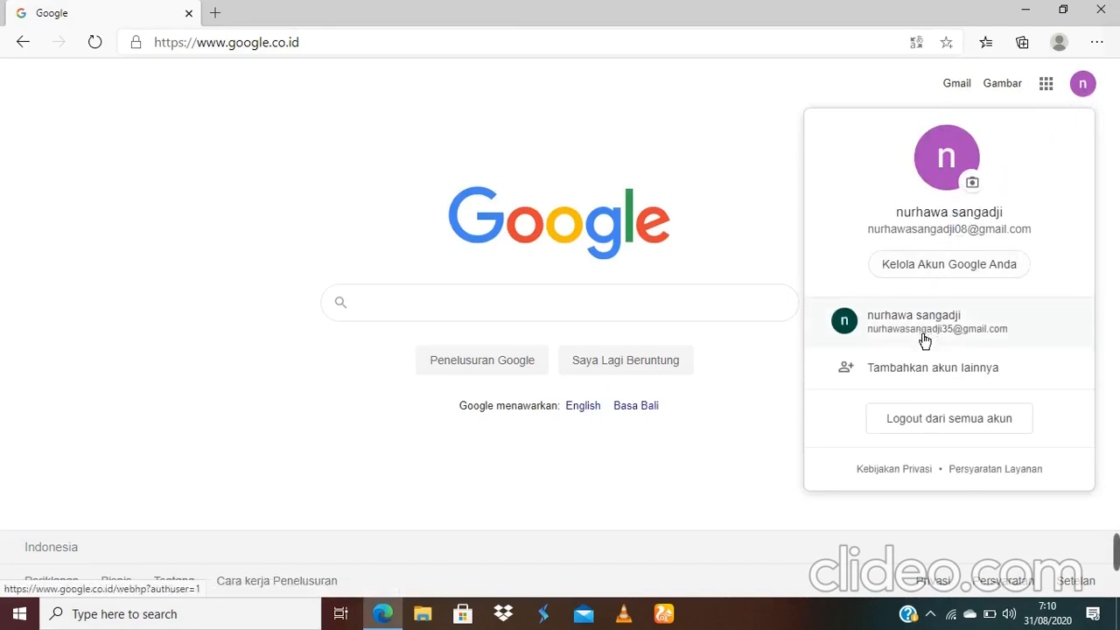
left_click(925, 339)
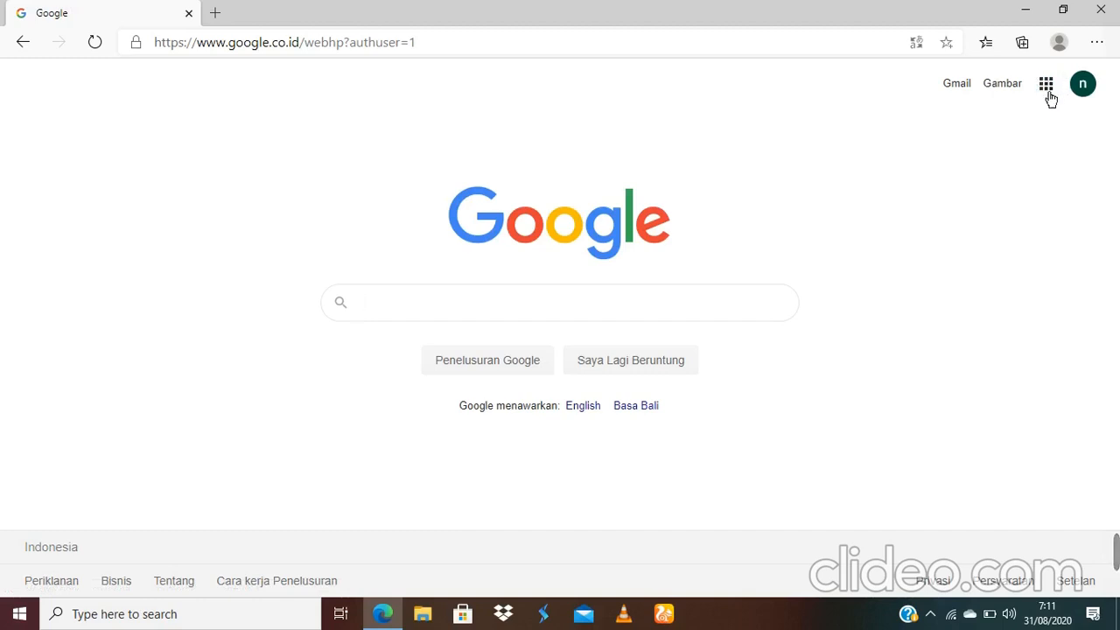
left_click(1054, 98)
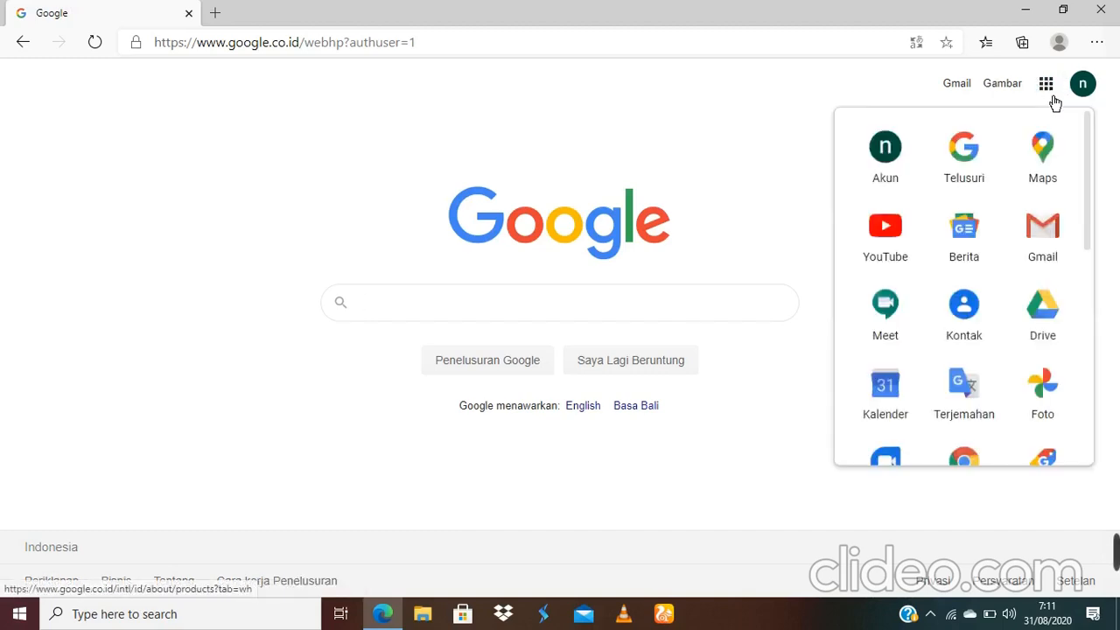
left_click(1050, 319)
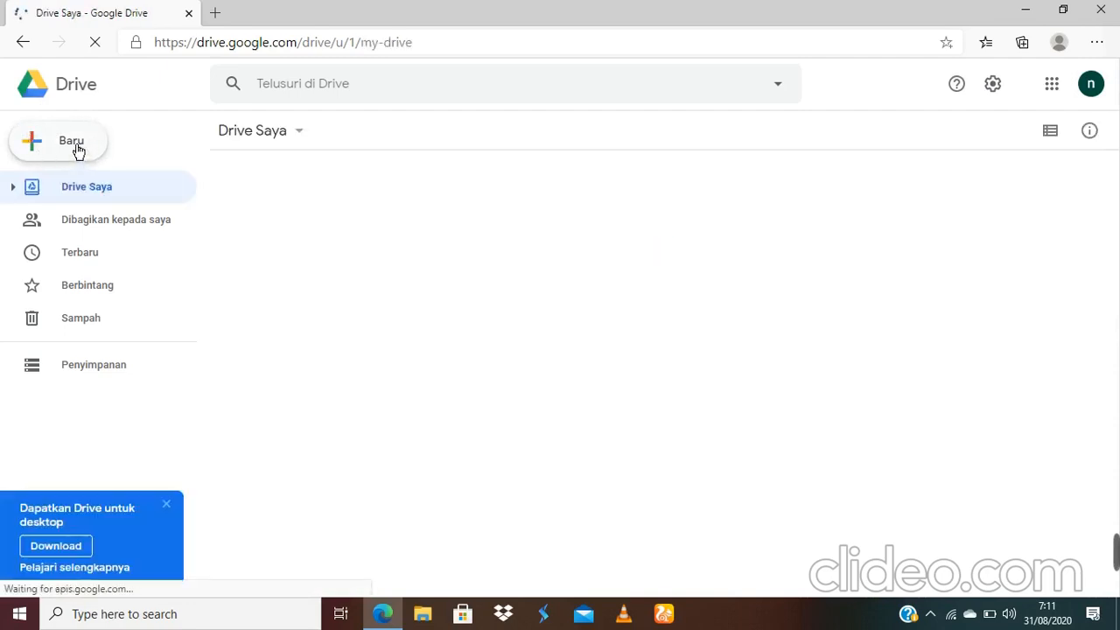
Step: Create a blank Google Form from Drive's Baru > Lainnya menu
left_click(79, 151)
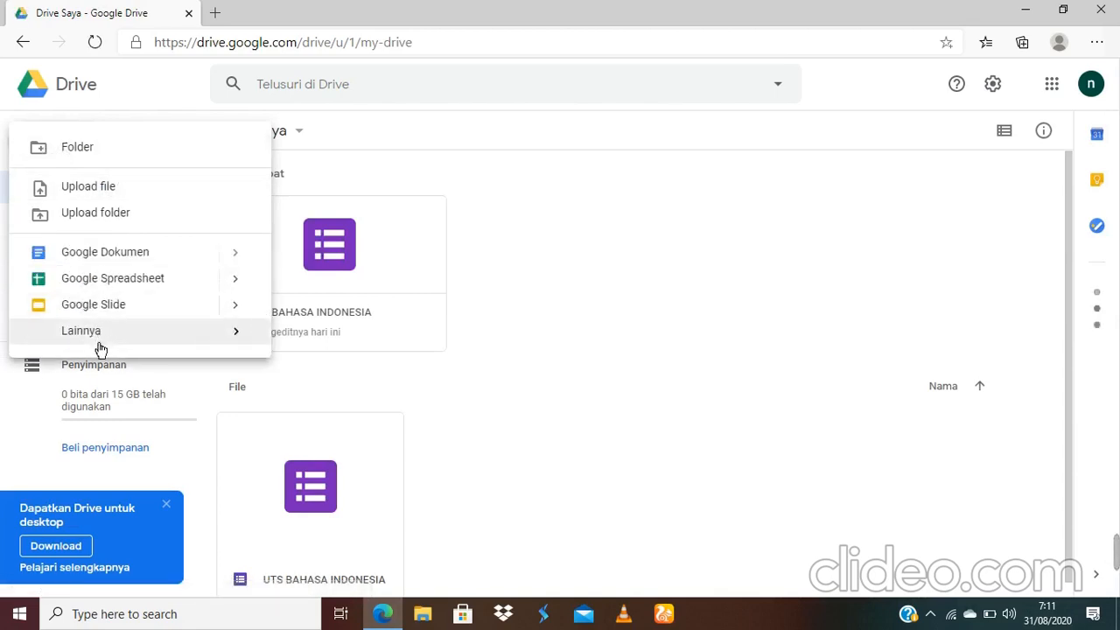
mouse_move(97, 344)
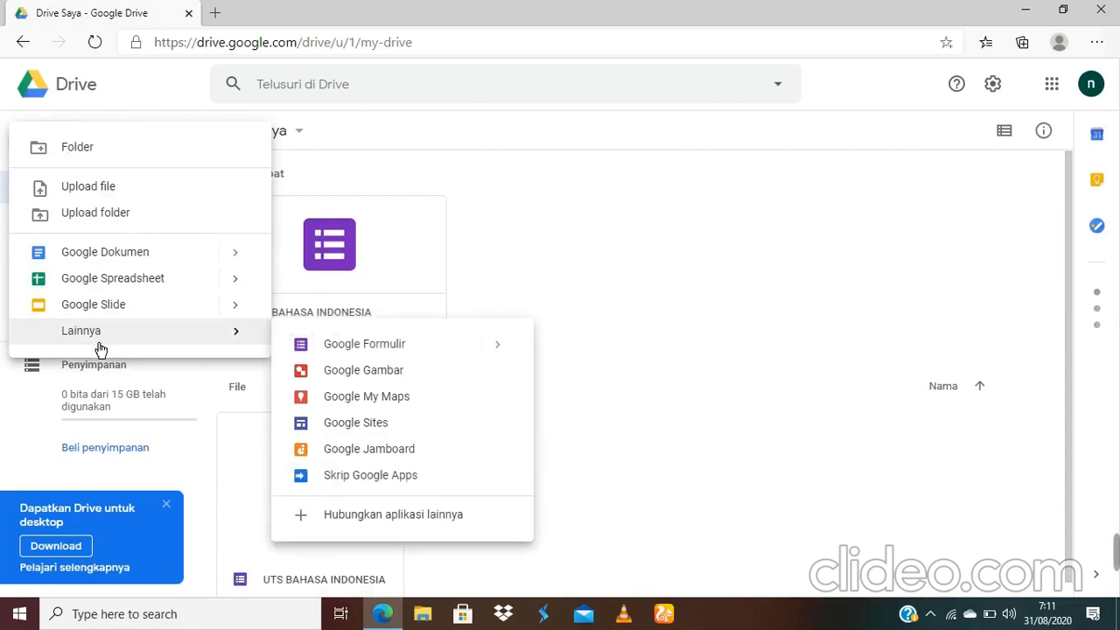
left_click(364, 352)
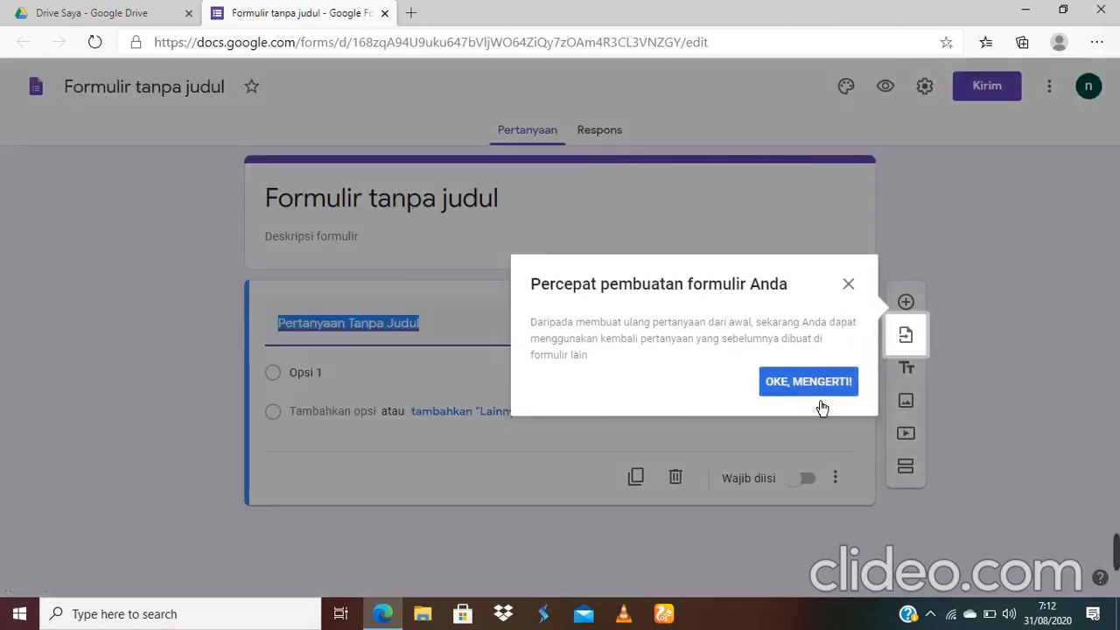
Step: Dismiss the tip, title the form 'UTS BAHASA INDONESIA' and add the description 'KELAS XII'
left_click(827, 391)
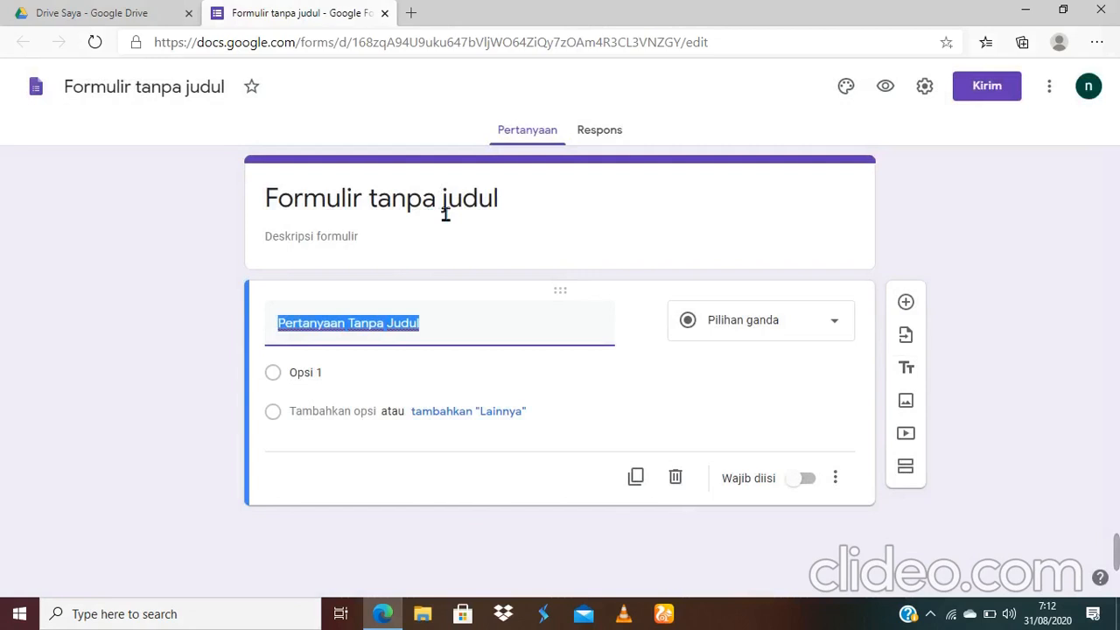
left_click(533, 214)
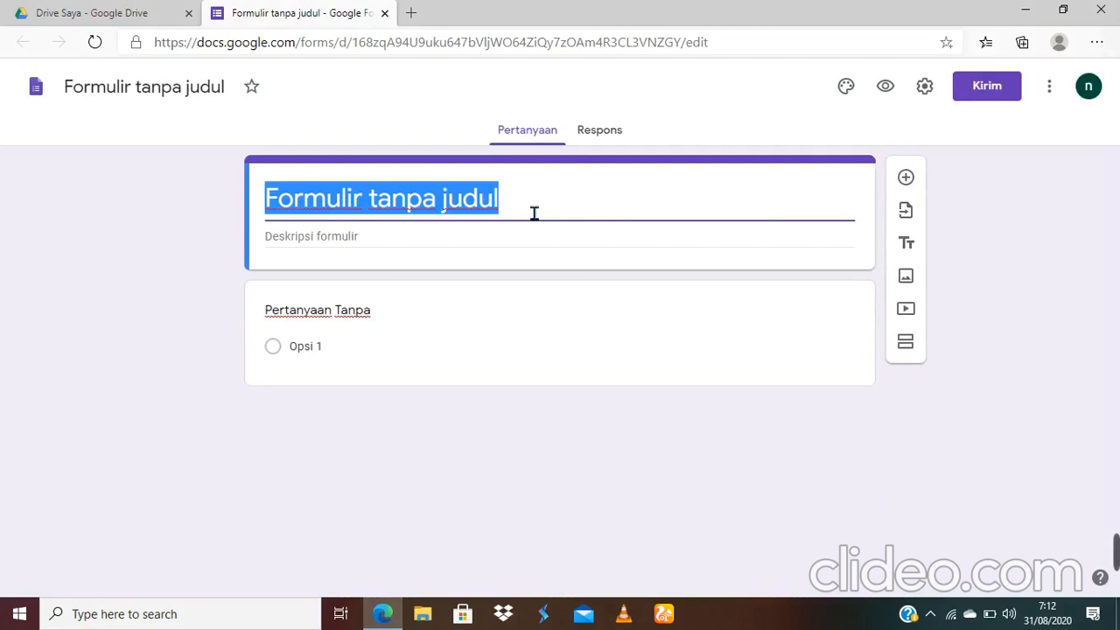
type("UTS ")
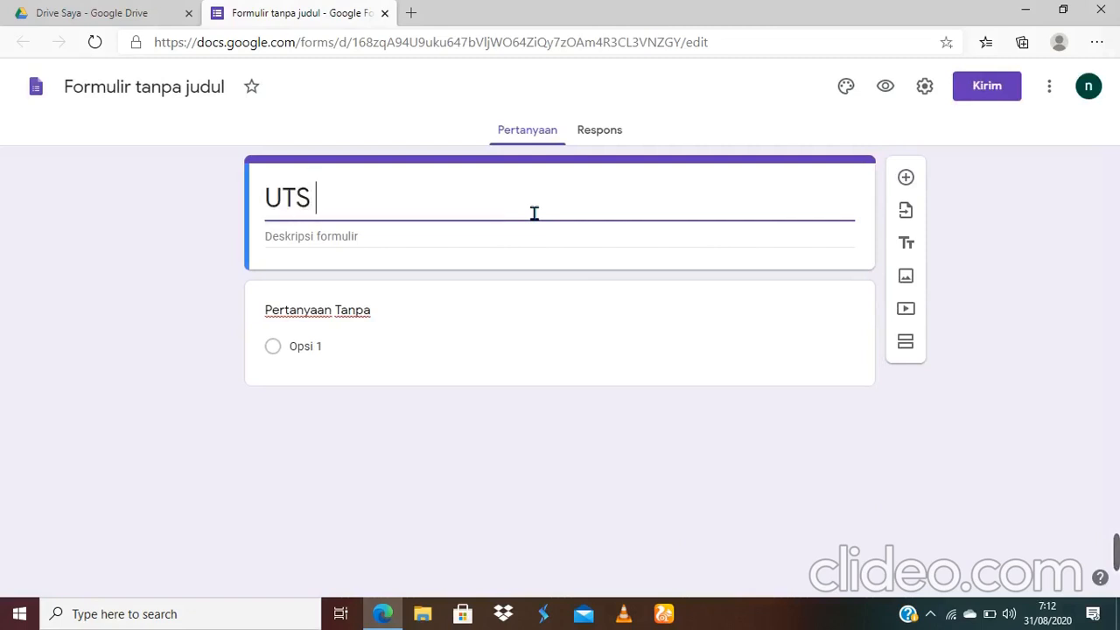
type("BAHASA INC")
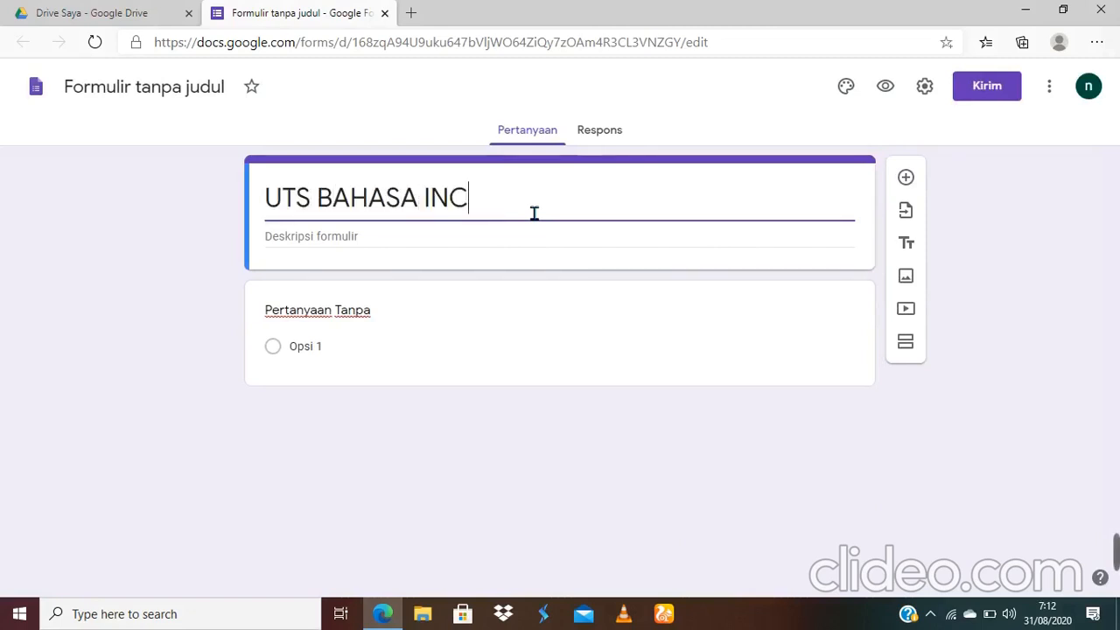
key("BackSpace")
type("DONESIA")
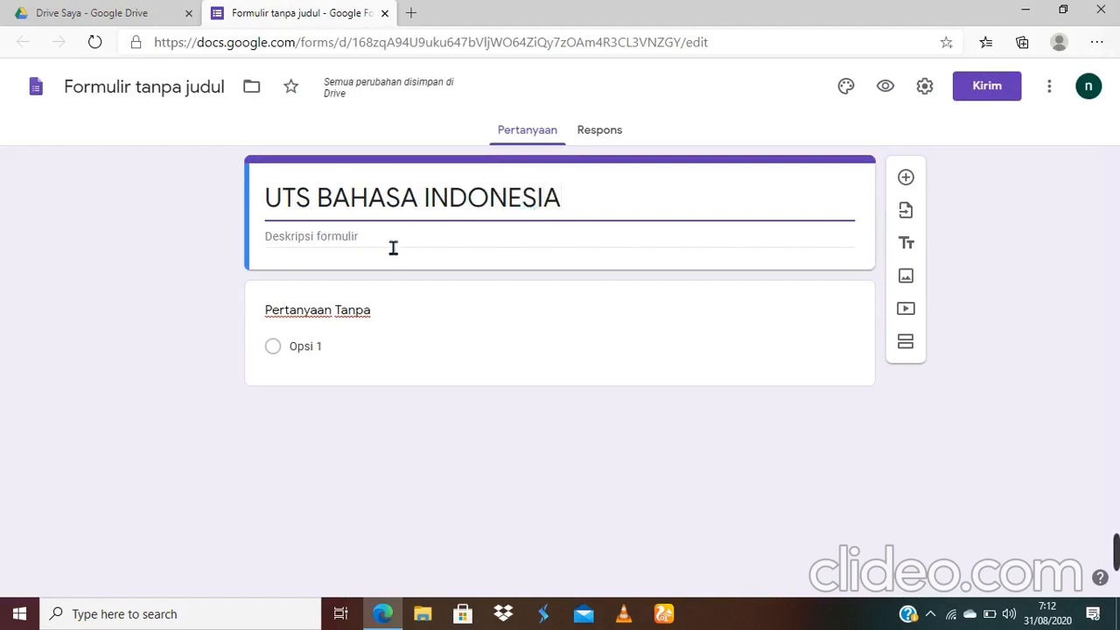
left_click(392, 249)
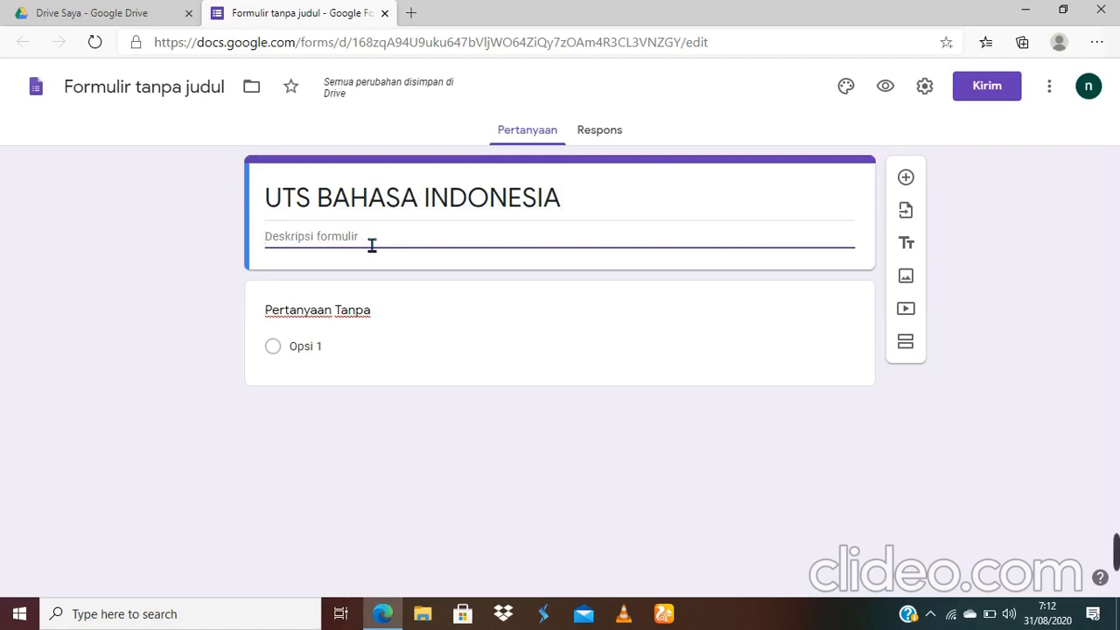
type("KELAS ")
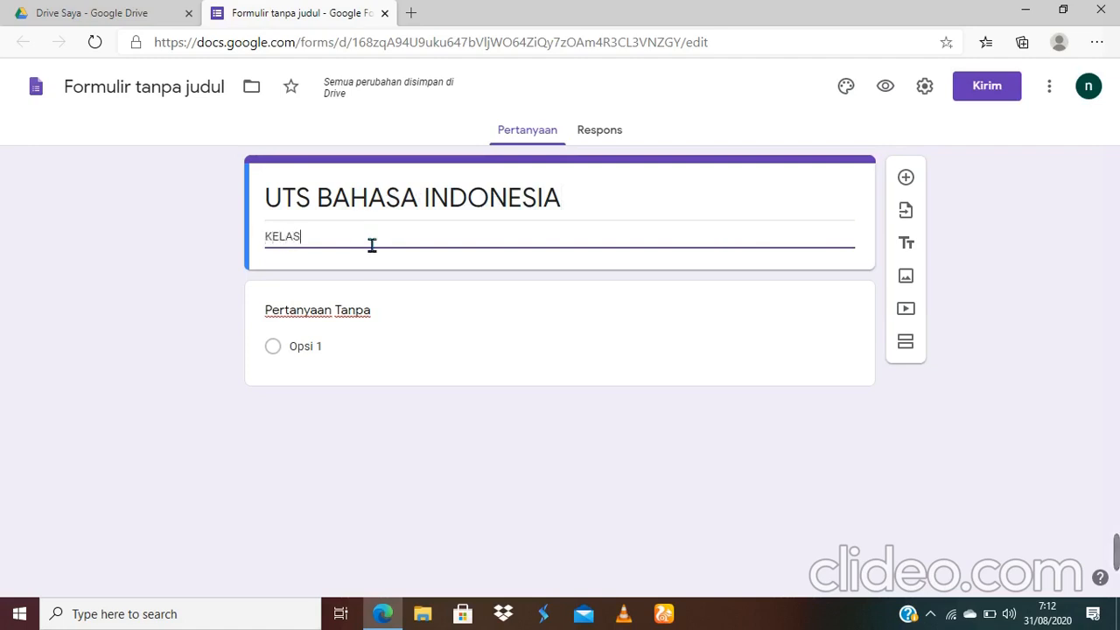
type("XII")
Step: In Setelan, limit responses to 1 per respondent and leave Acak urutan pertanyaan off
left_click(926, 88)
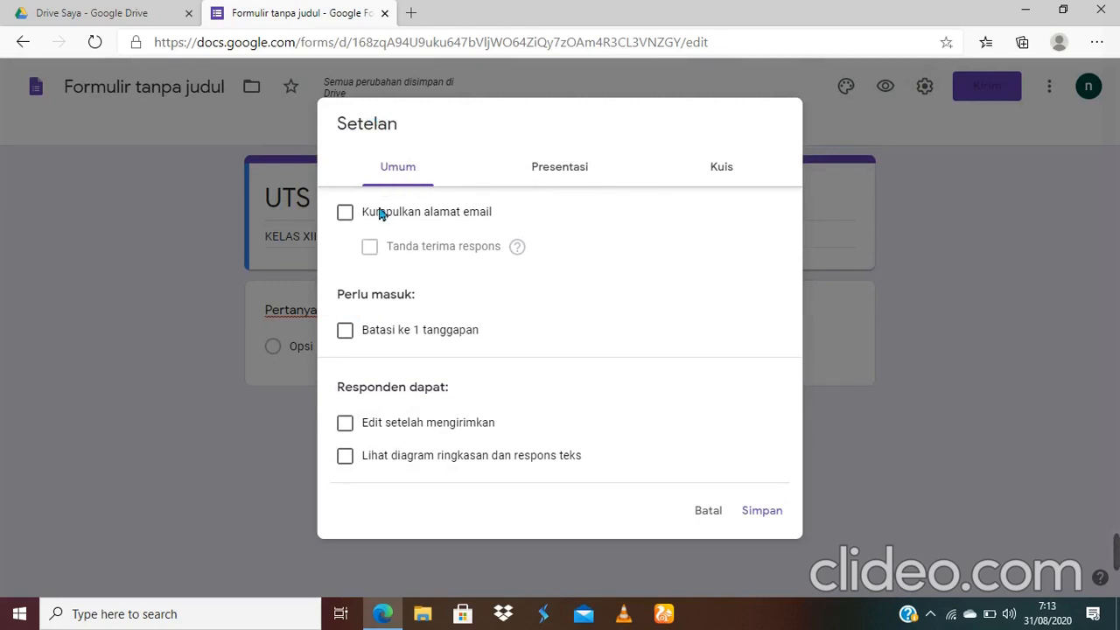
left_click(346, 331)
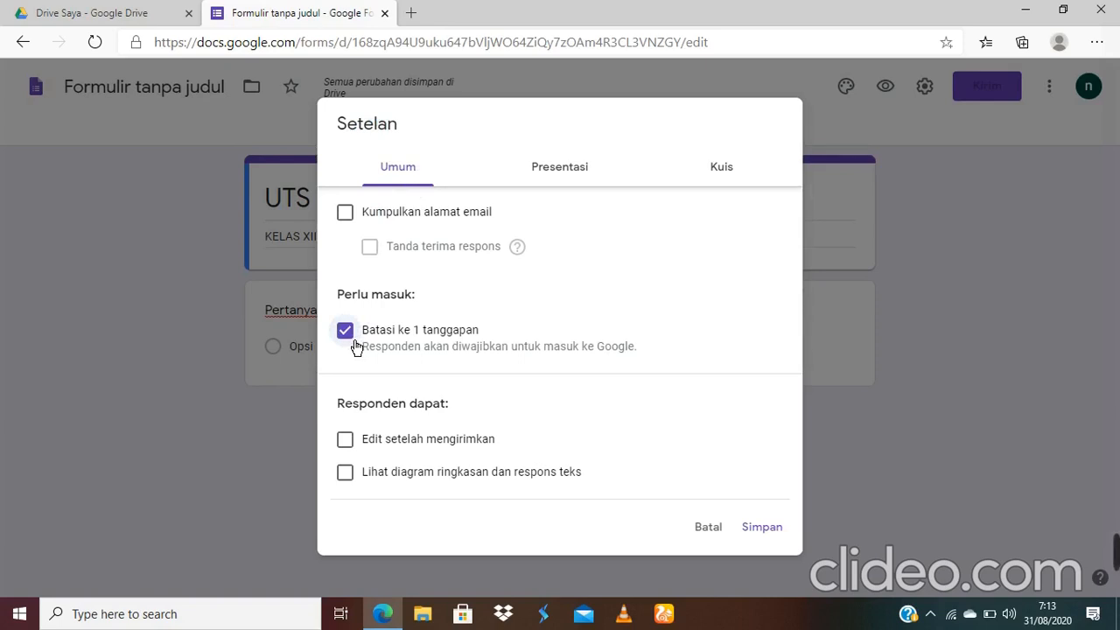
left_click(571, 168)
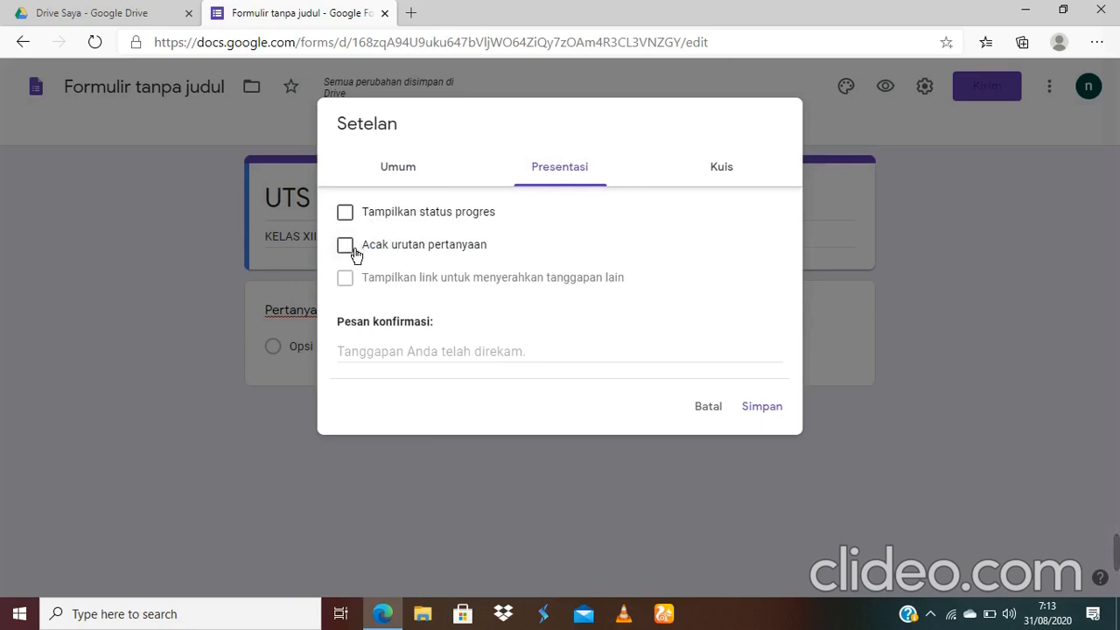
left_click(349, 249)
left_click(356, 253)
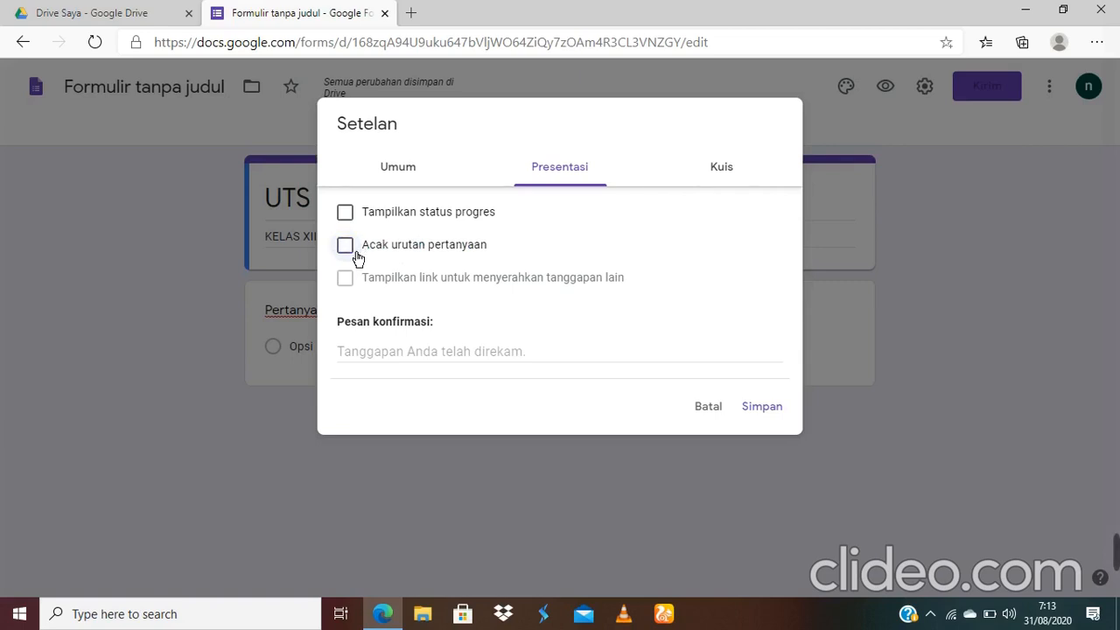
Step: Make the form a quiz released after manual review, hiding missed questions, correct answers and points
left_click(731, 174)
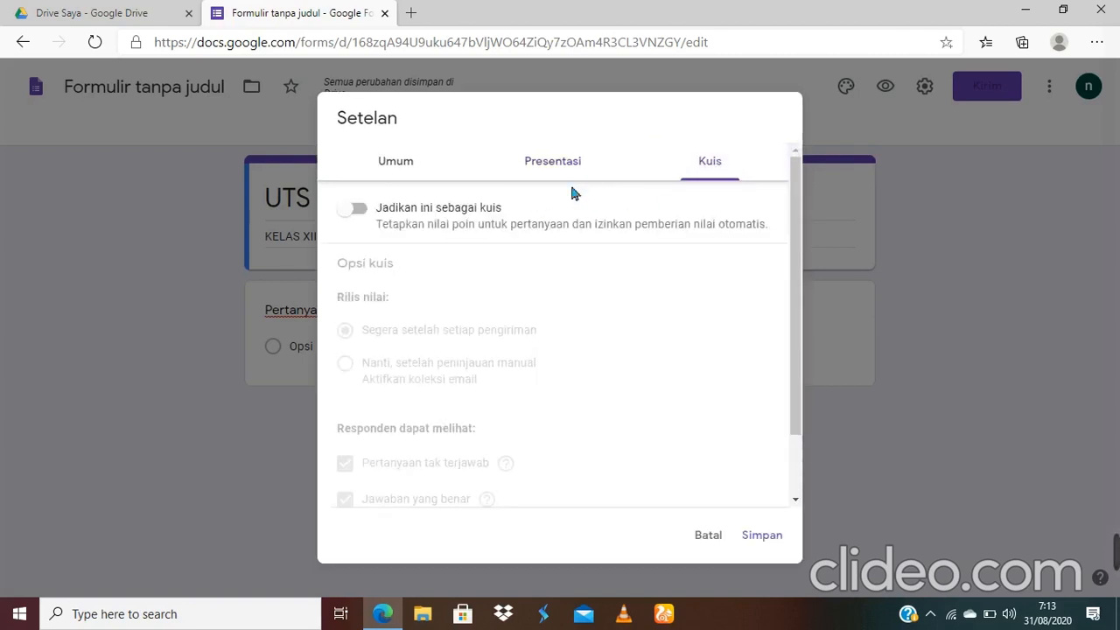
left_click(369, 219)
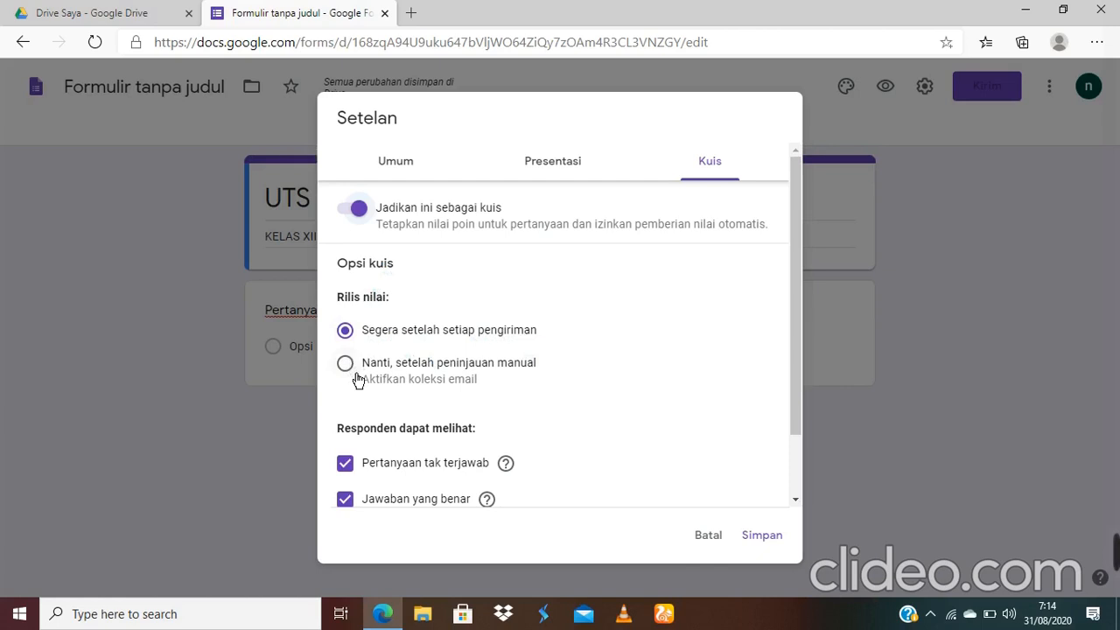
left_click(358, 378)
scroll(792, 404, "down", 2)
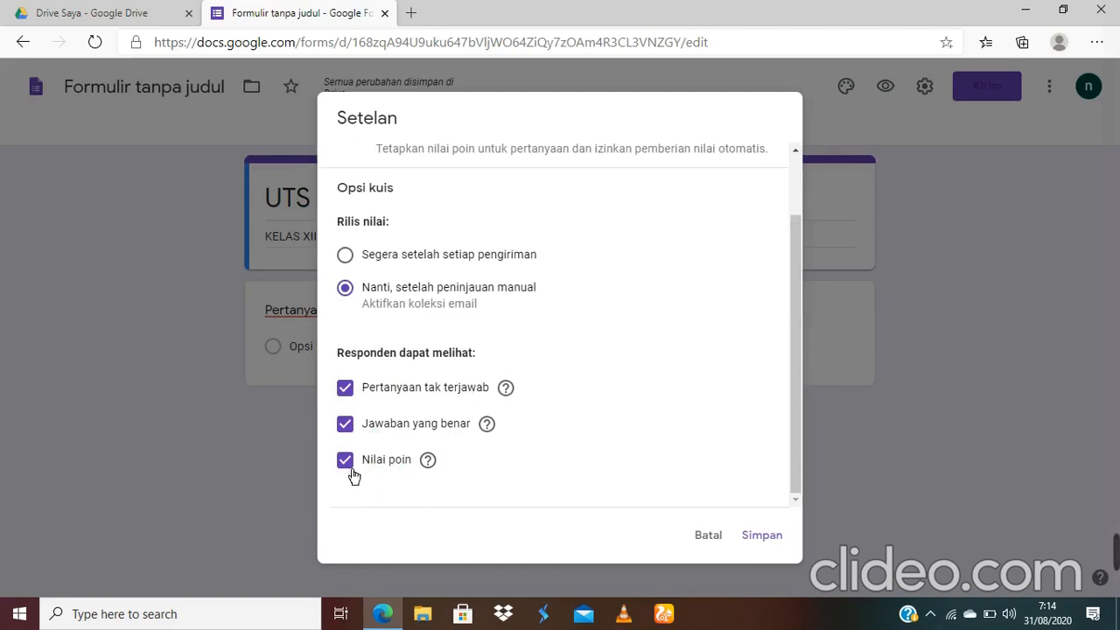
left_click(348, 466)
left_click(353, 425)
left_click(357, 400)
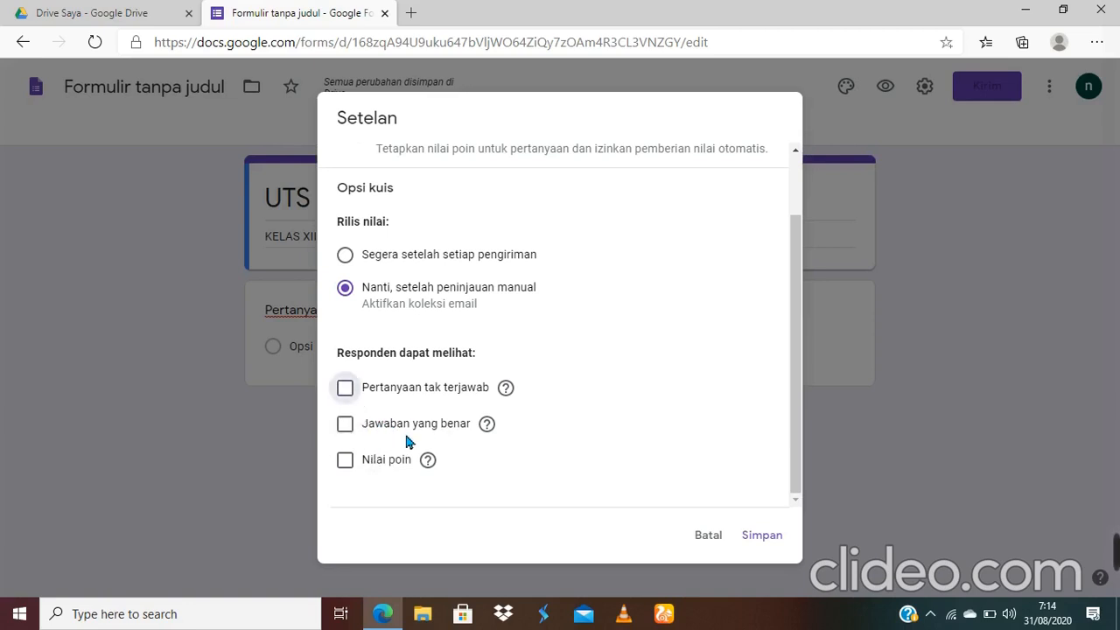
mouse_move(485, 432)
left_click(762, 536)
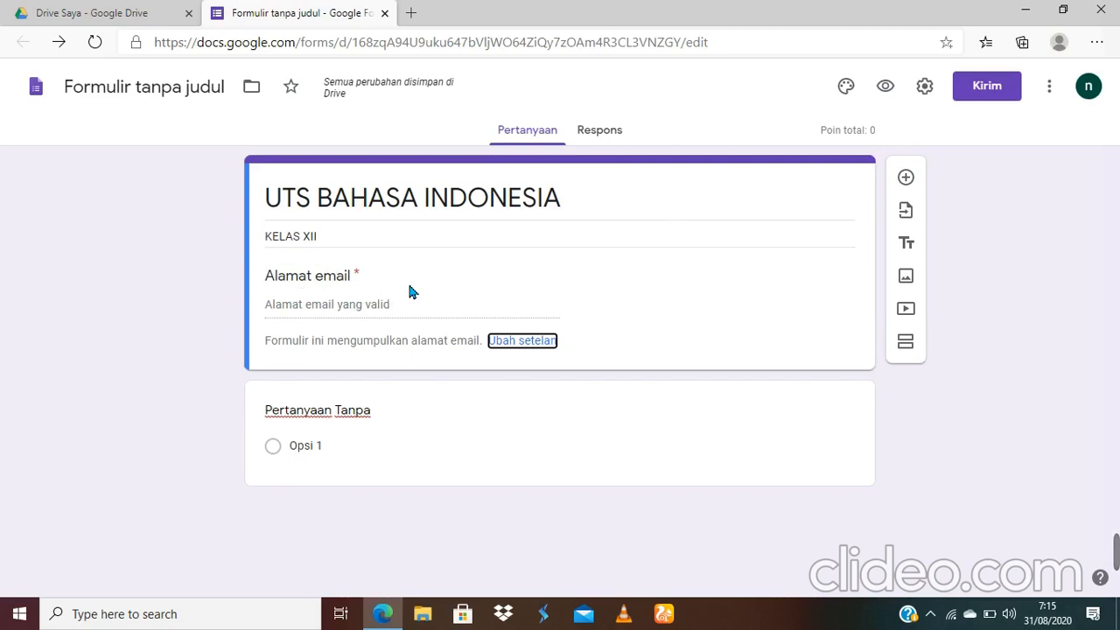
Step: Retitle the second question 'NAMA LENGKAP' as a required Jawaban singkat question
left_click(390, 426)
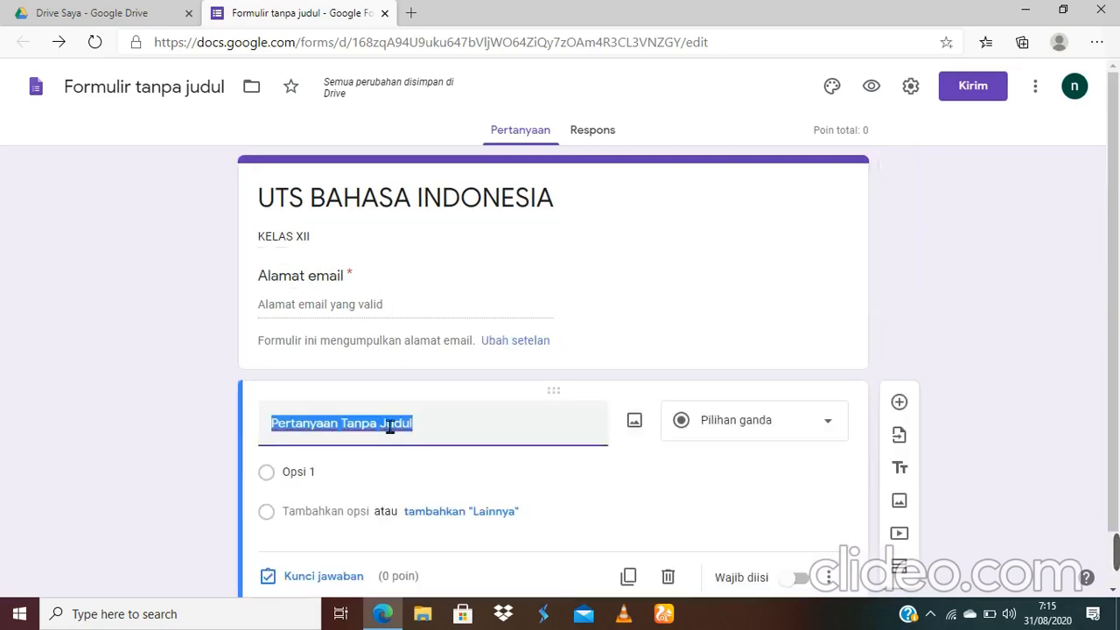
key("BackSpace")
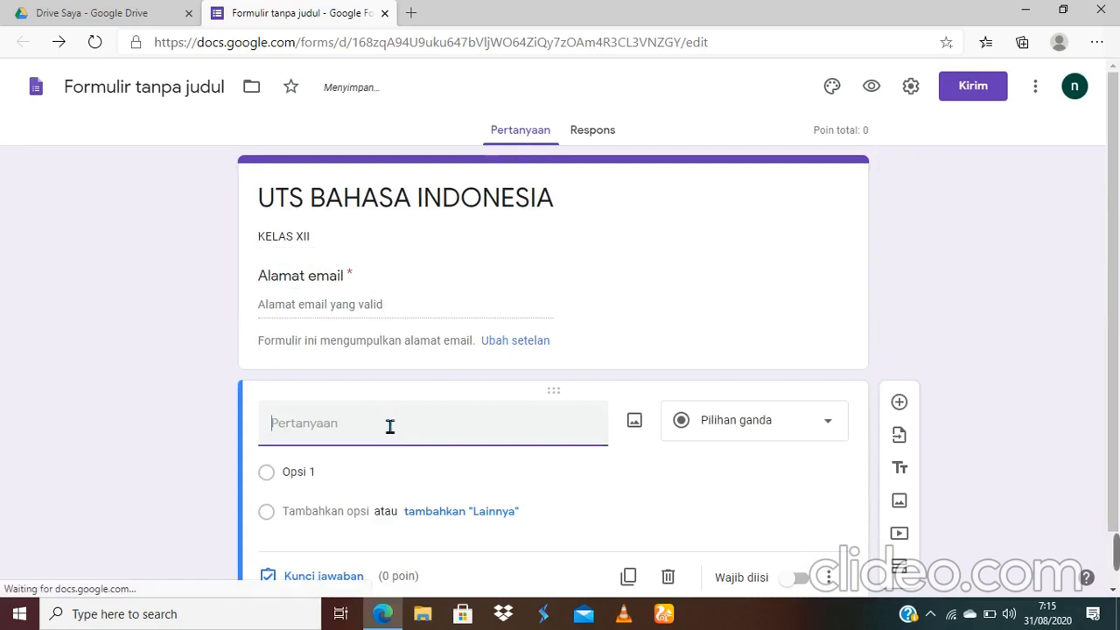
type("NAMA LENGKAP")
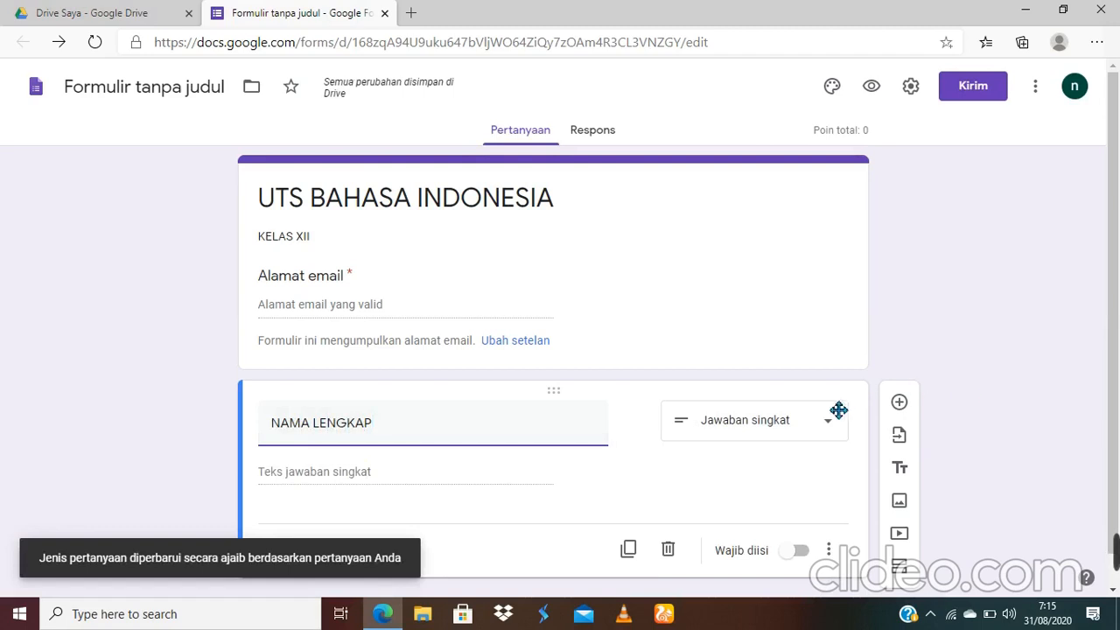
left_click(805, 421)
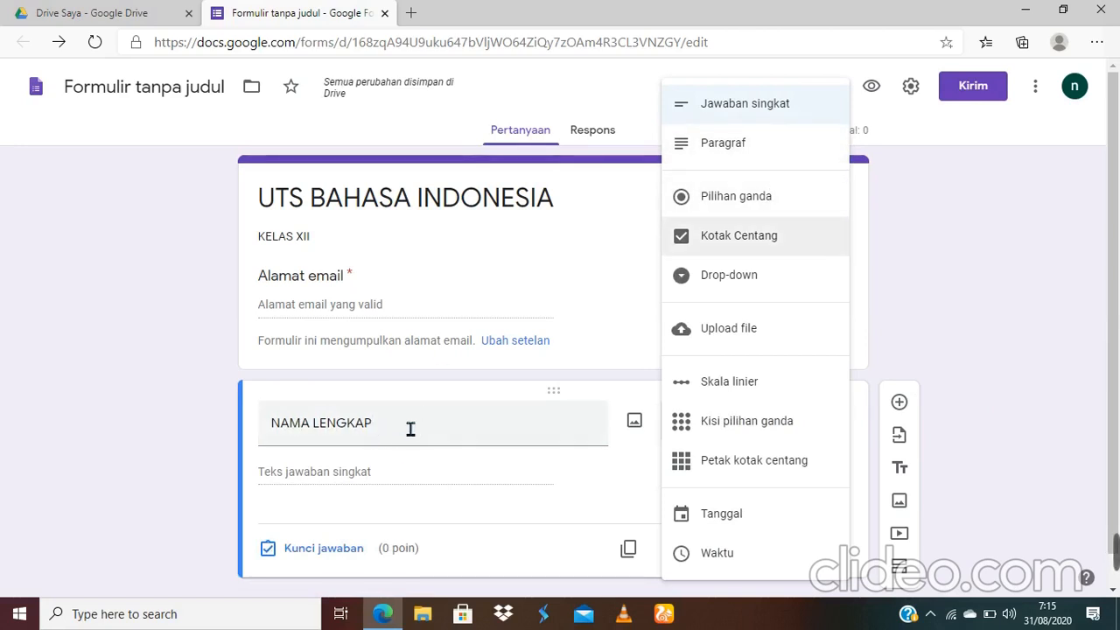
left_click(788, 123)
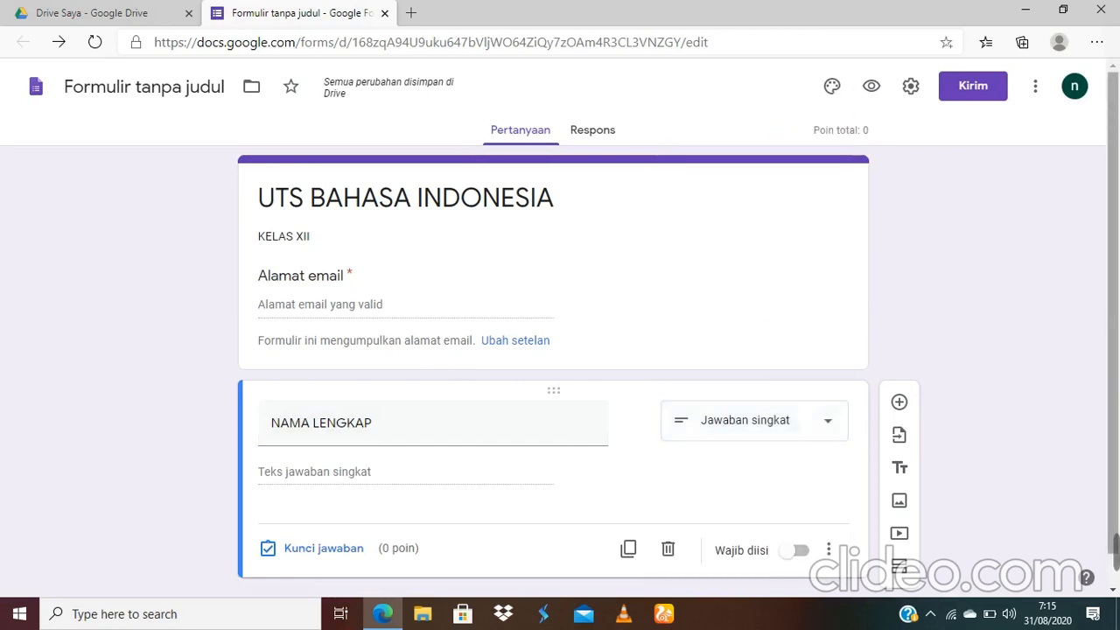
scroll(815, 530, "down", 1)
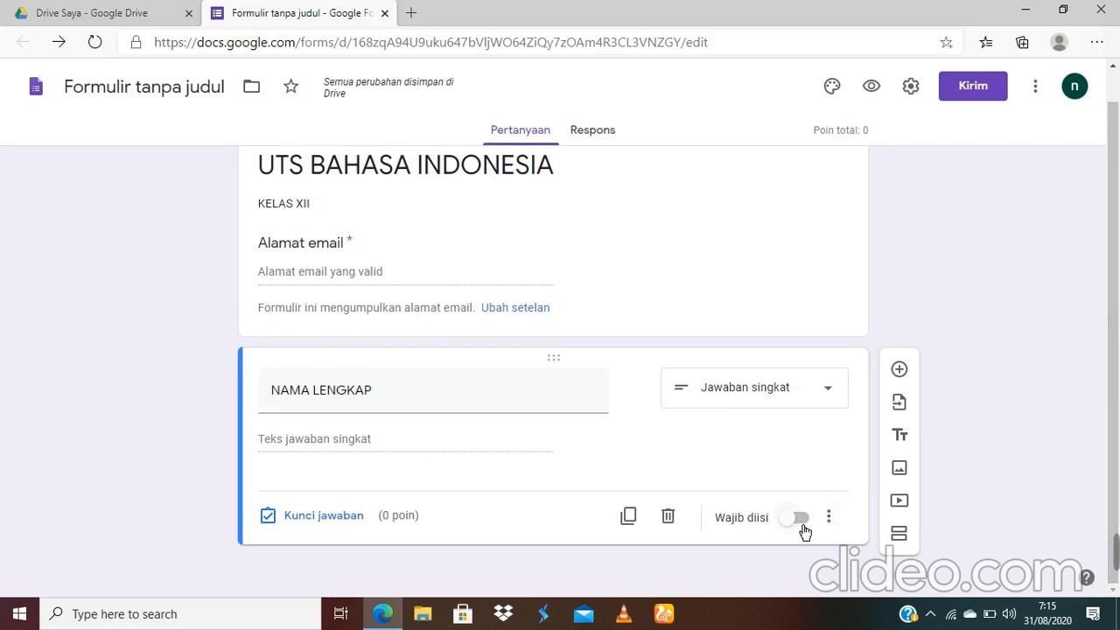
left_click(805, 526)
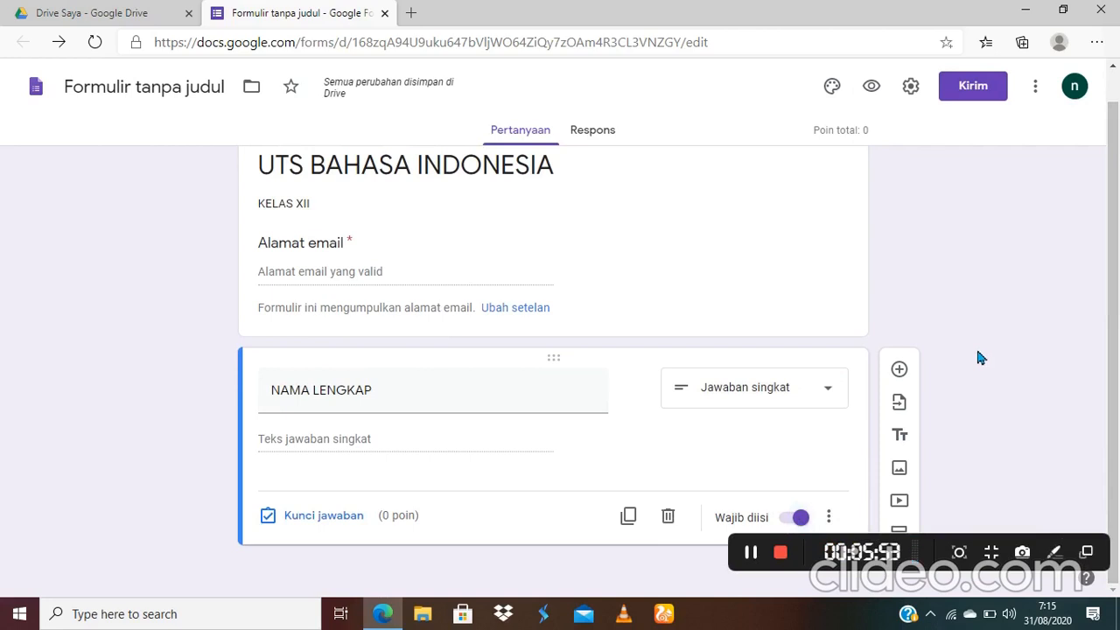
left_click_drag(1119, 245, 1117, 245)
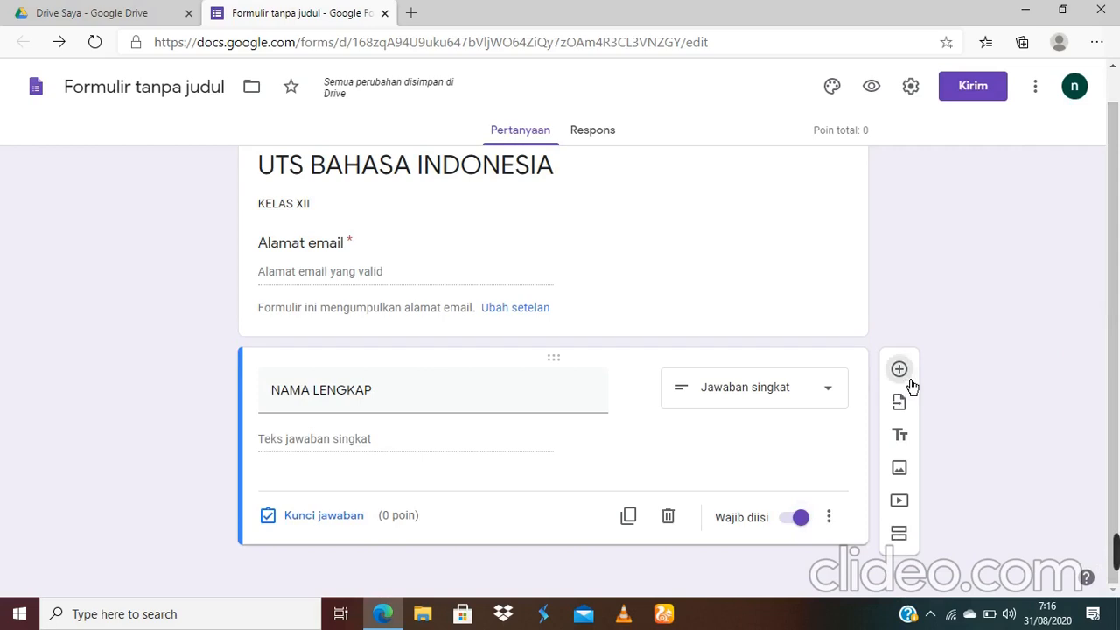
Step: Add a required short-answer question 'KELAS' and a second section after it
left_click(901, 371)
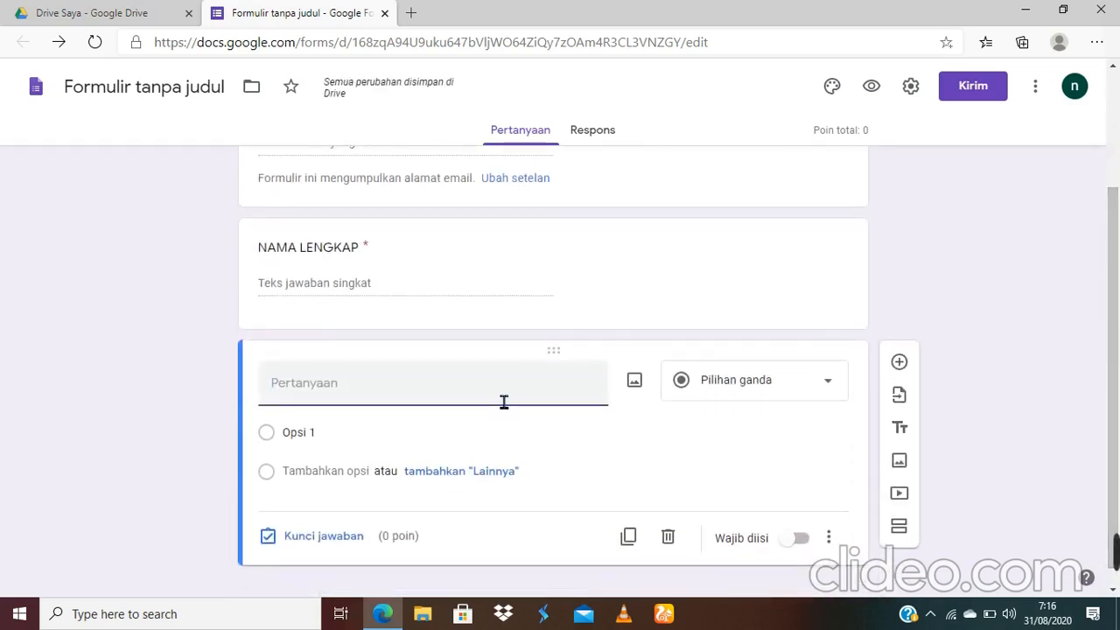
type("KELAS")
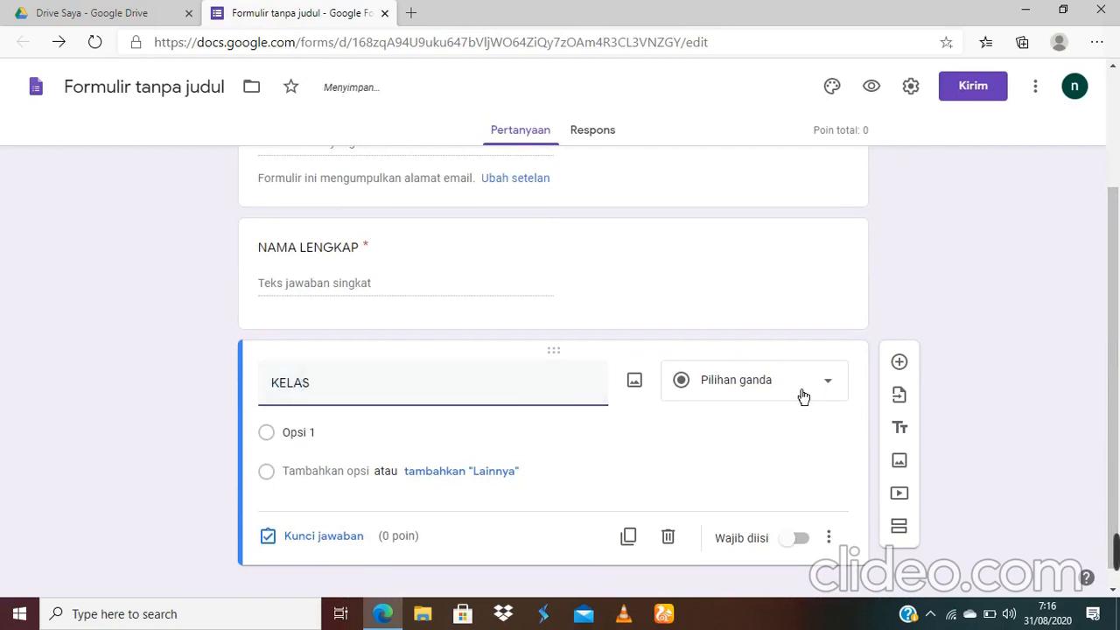
left_click(370, 448)
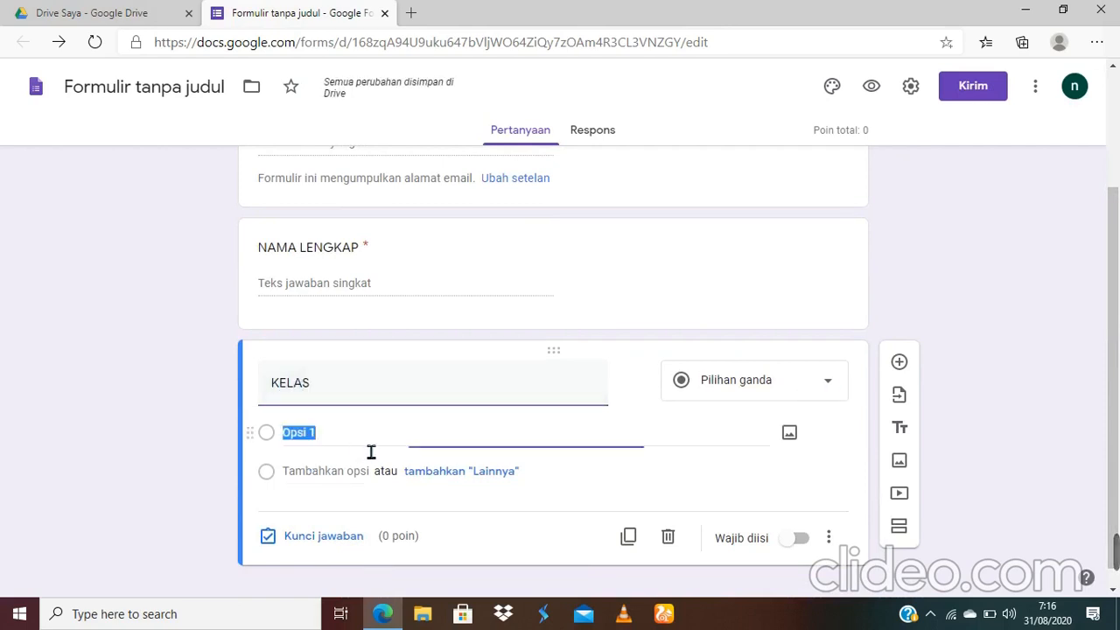
left_click(827, 387)
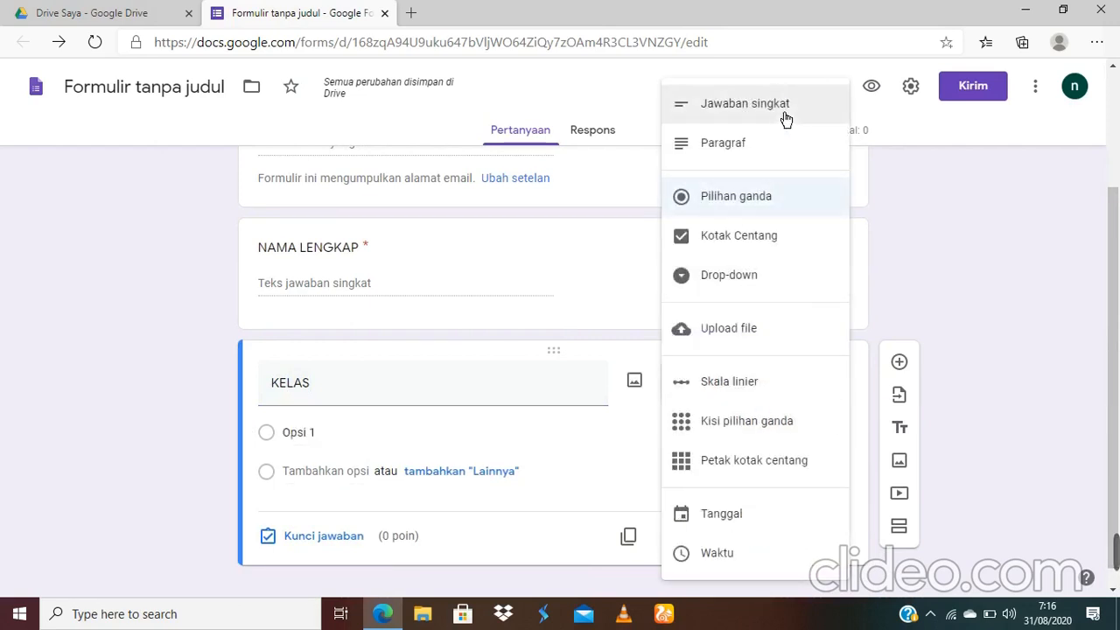
left_click(786, 119)
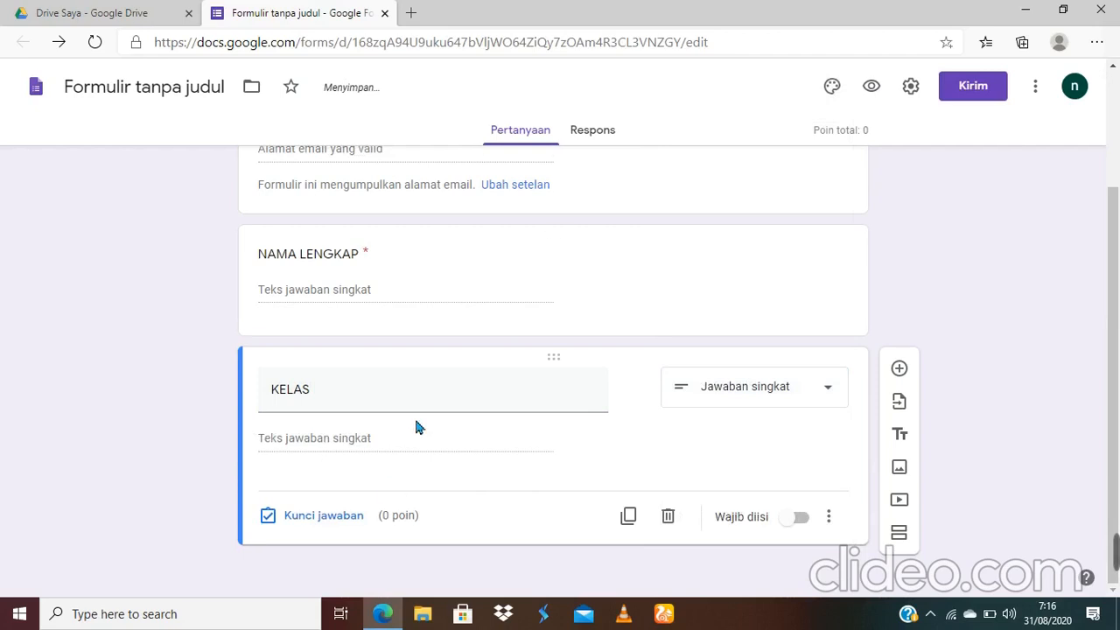
left_click(809, 532)
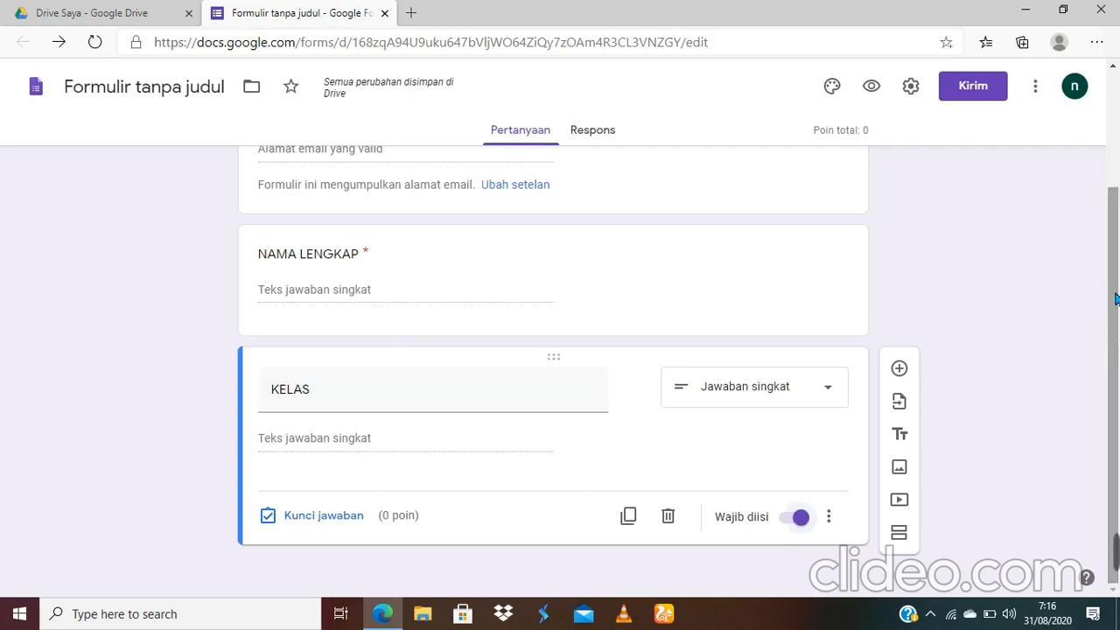
mouse_move(1111, 243)
left_mouse_down()
mouse_move(1109, 141)
mouse_move(1116, 254)
left_mouse_up()
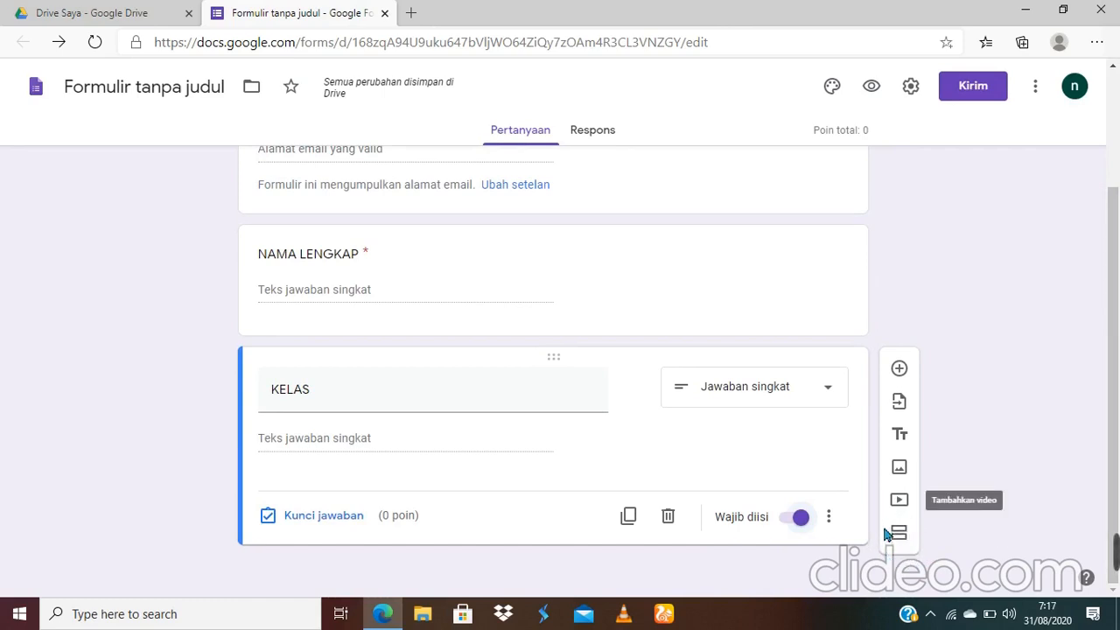
left_click(901, 534)
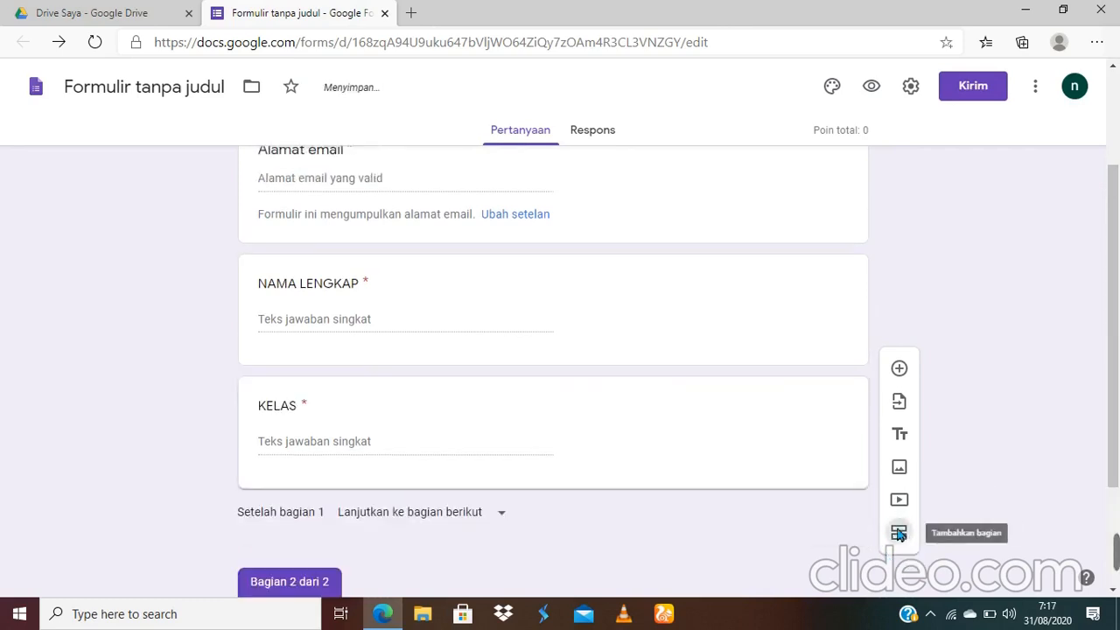
Step: Add a blank multiple-choice question with Opsi 1 to Bagian 2 dari 2
left_click(912, 381)
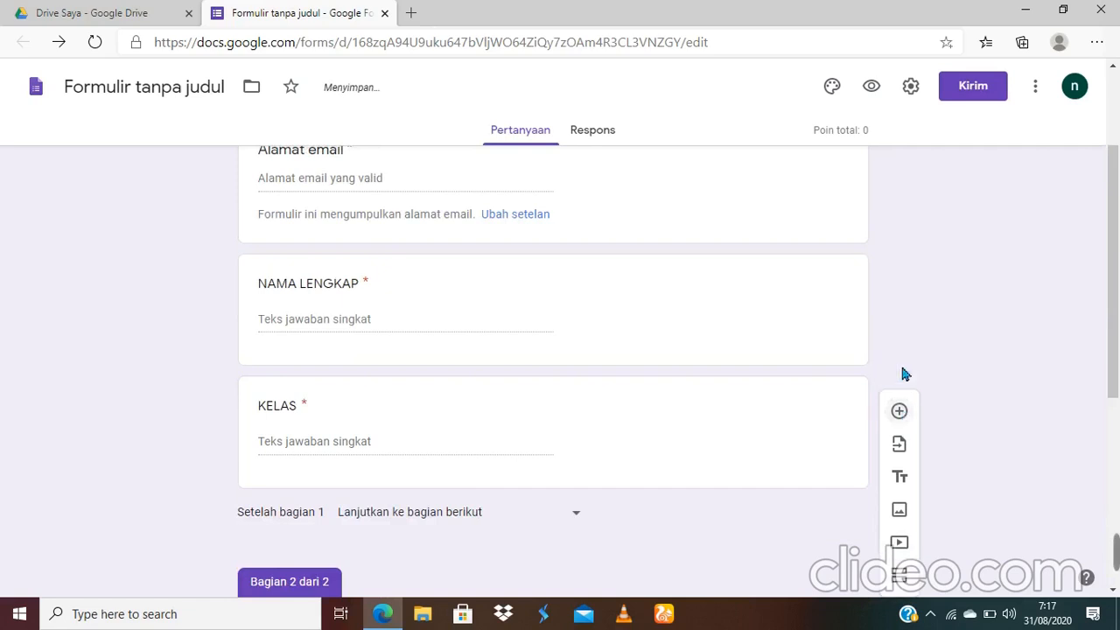
left_click_drag(1115, 301, 1115, 356)
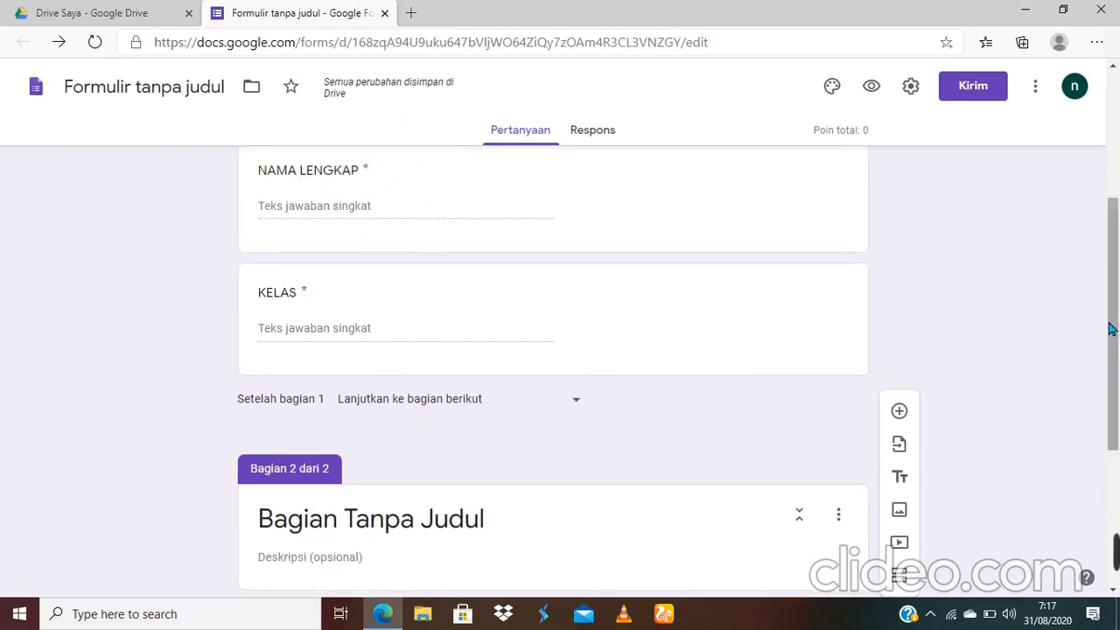
left_click_drag(1115, 326, 1114, 451)
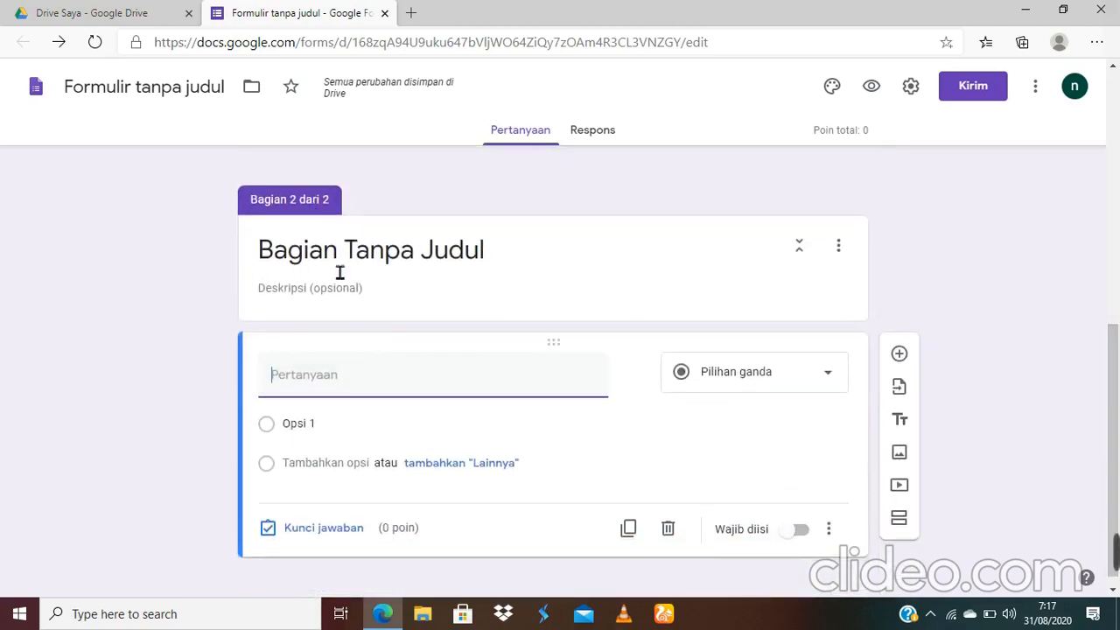
Step: Replace 'Bagian Tanpa Judul' with 'SOAL PILIHAN GANDA' and add description 'kerjakan dengan teliti dan percaya diri'
left_click(501, 253)
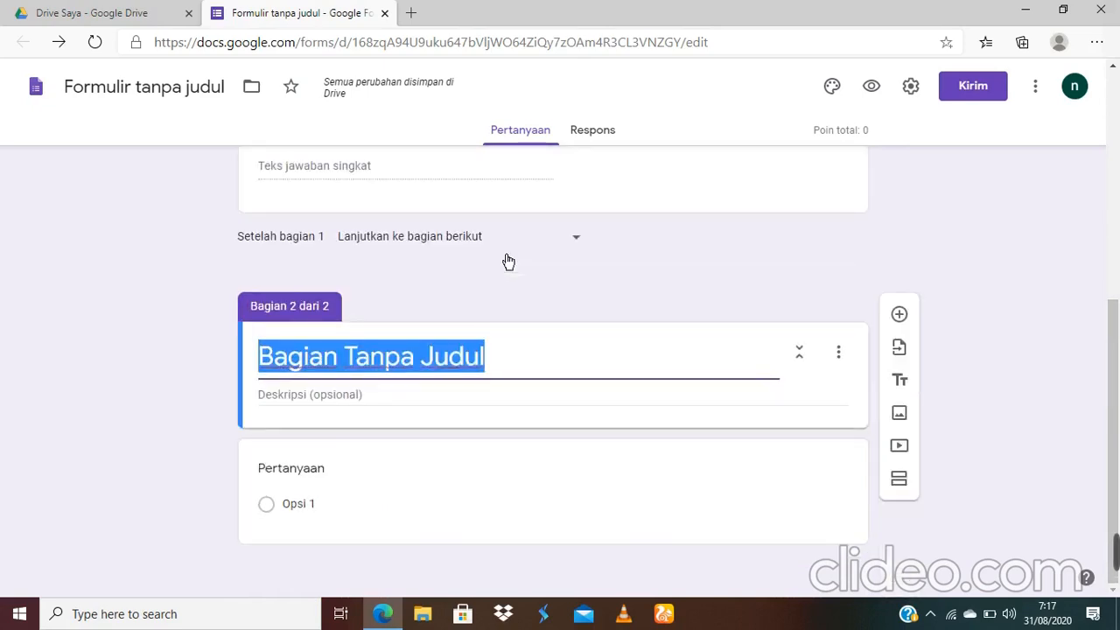
key("Home")
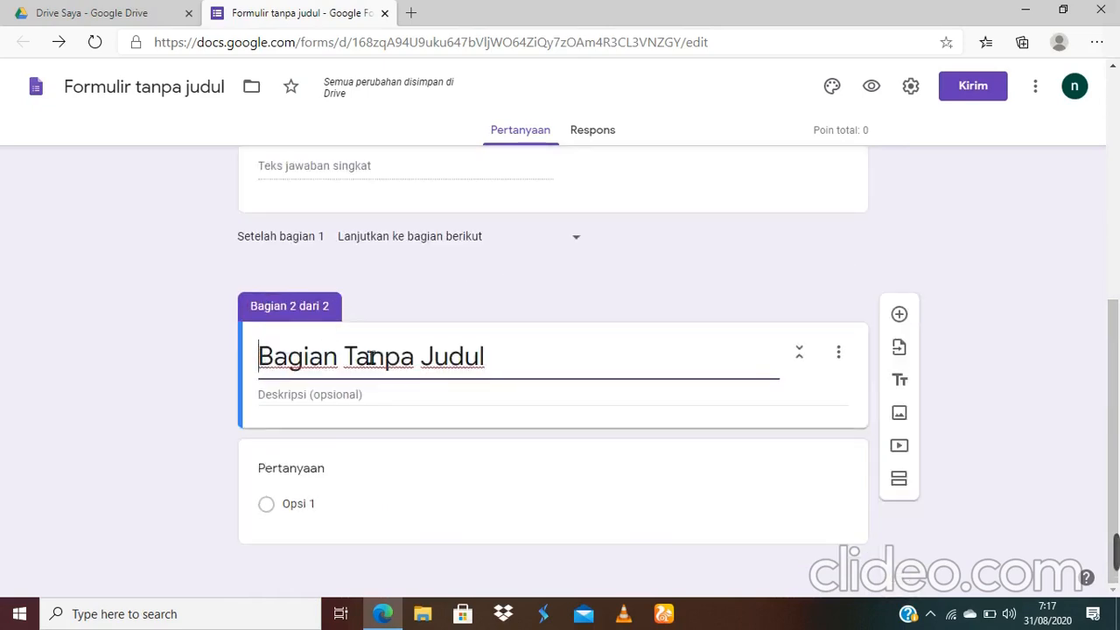
left_click(531, 365)
key("BackSpace")
key("BackSpace")
key("BackSpace")
key("BackSpace")
key("BackSpace")
key("BackSpace")
key("BackSpace")
key("BackSpace")
key("BackSpace")
key("BackSpace")
key("BackSpace")
key("BackSpace")
key("BackSpace")
key("BackSpace")
key("BackSpace")
key("BackSpace")
key("BackSpace")
key("BackSpace")
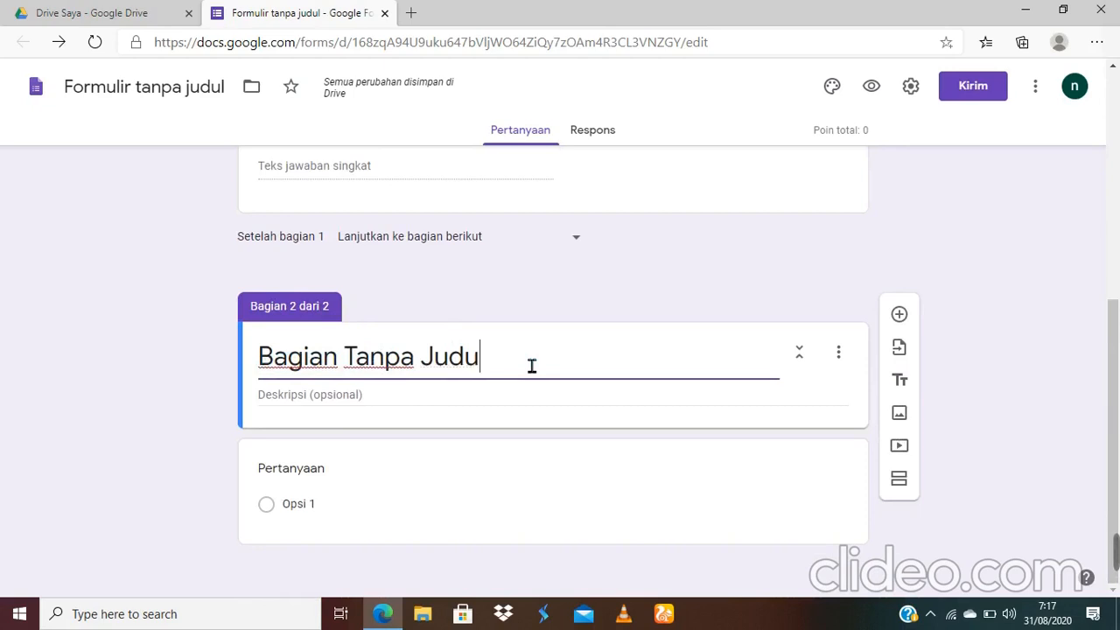
type("S")
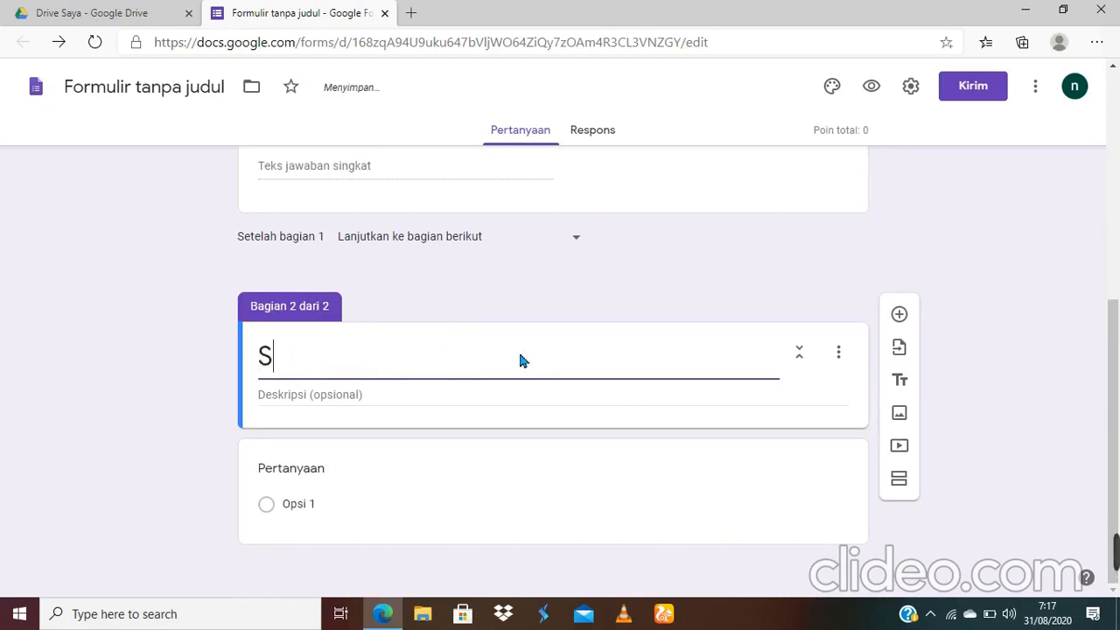
type("OAL PILIHAN GANDA")
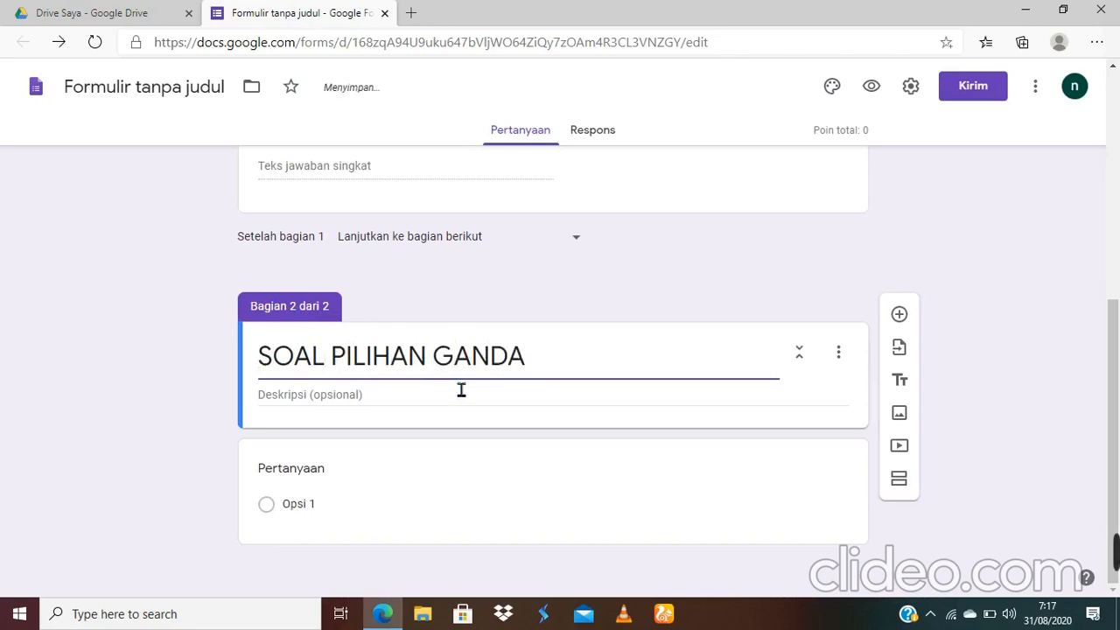
left_click(392, 405)
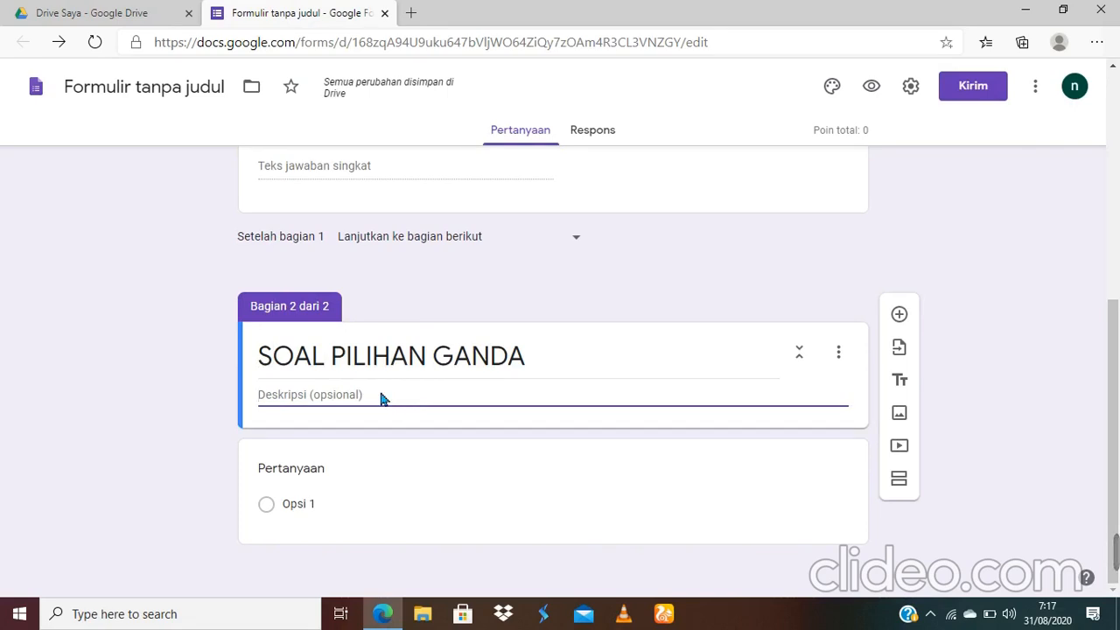
type("ke")
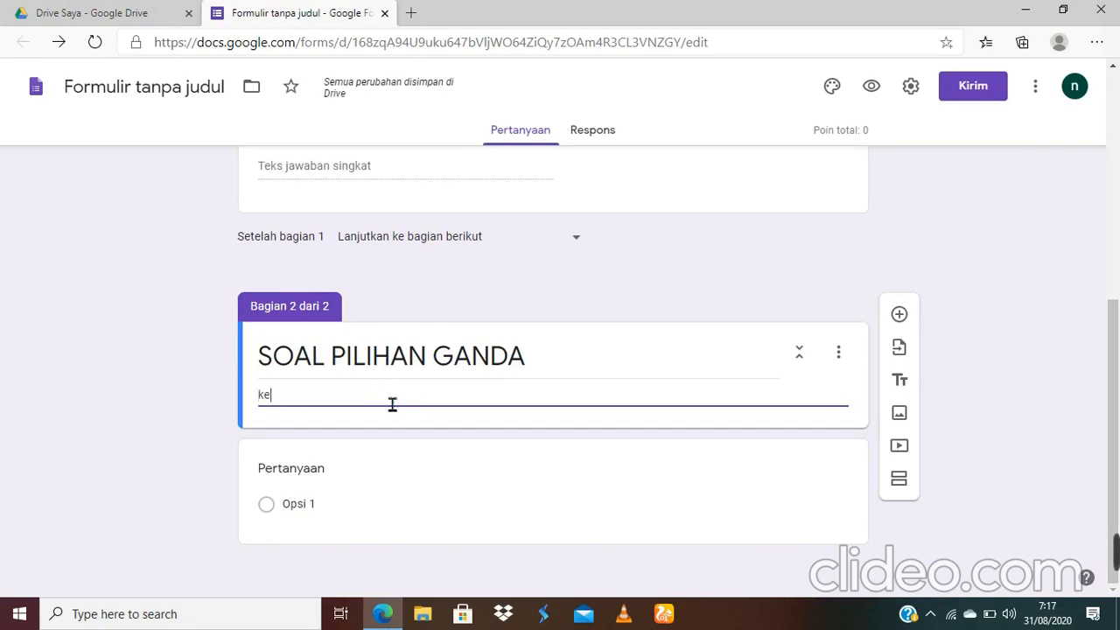
type("rjakan dengan teliti dan percaya diri")
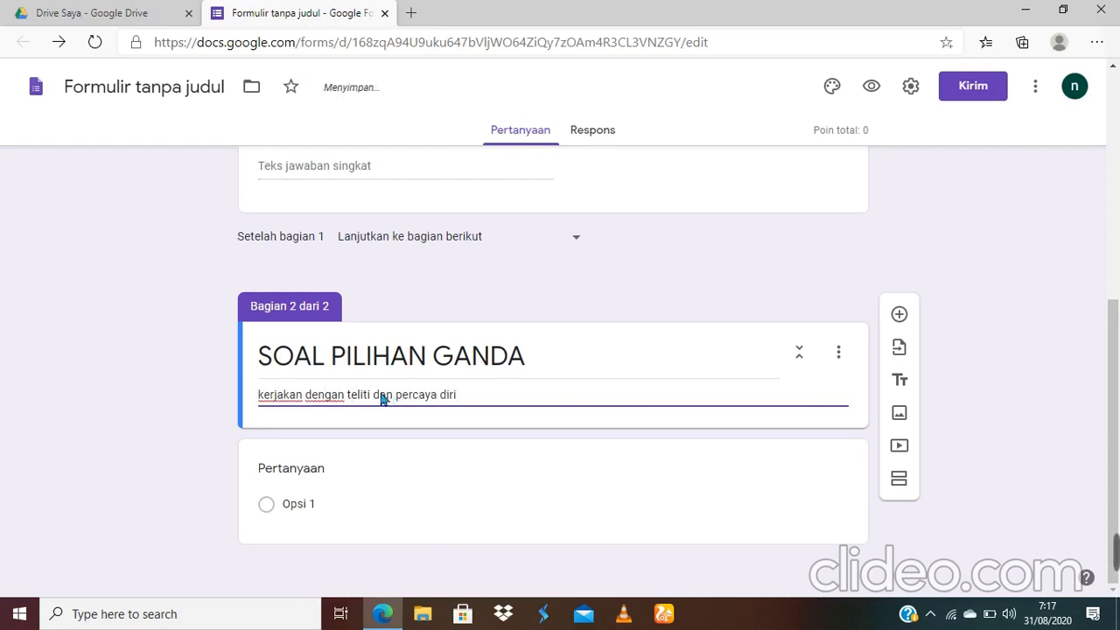
left_click(314, 481)
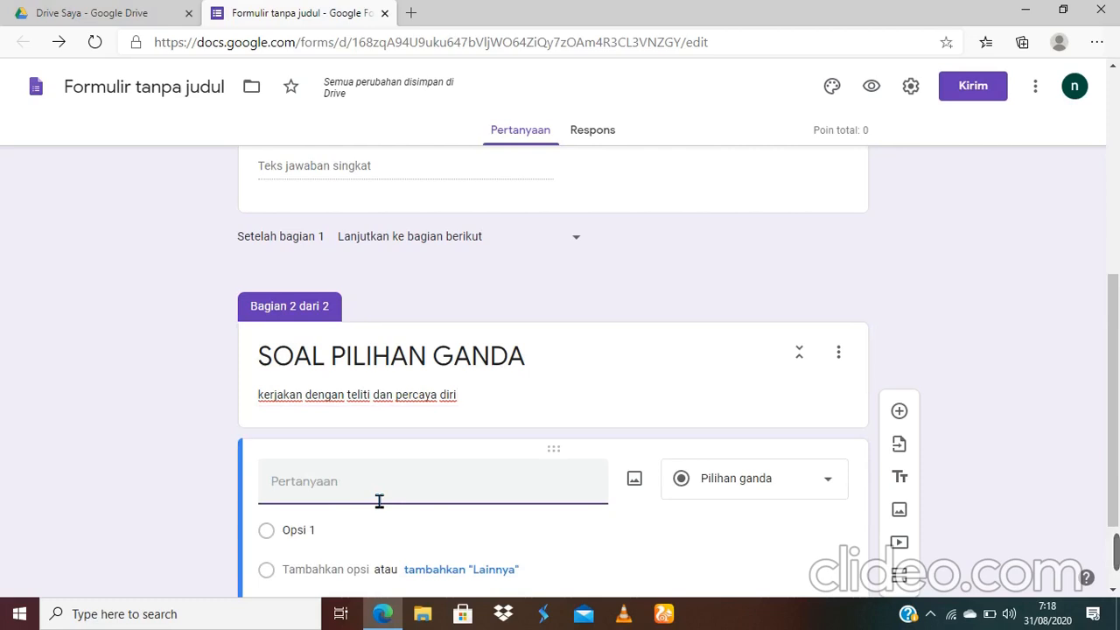
Step: Open 'Cermatilah tek berikut' from the Documents folder in File Explorer
left_click(423, 615)
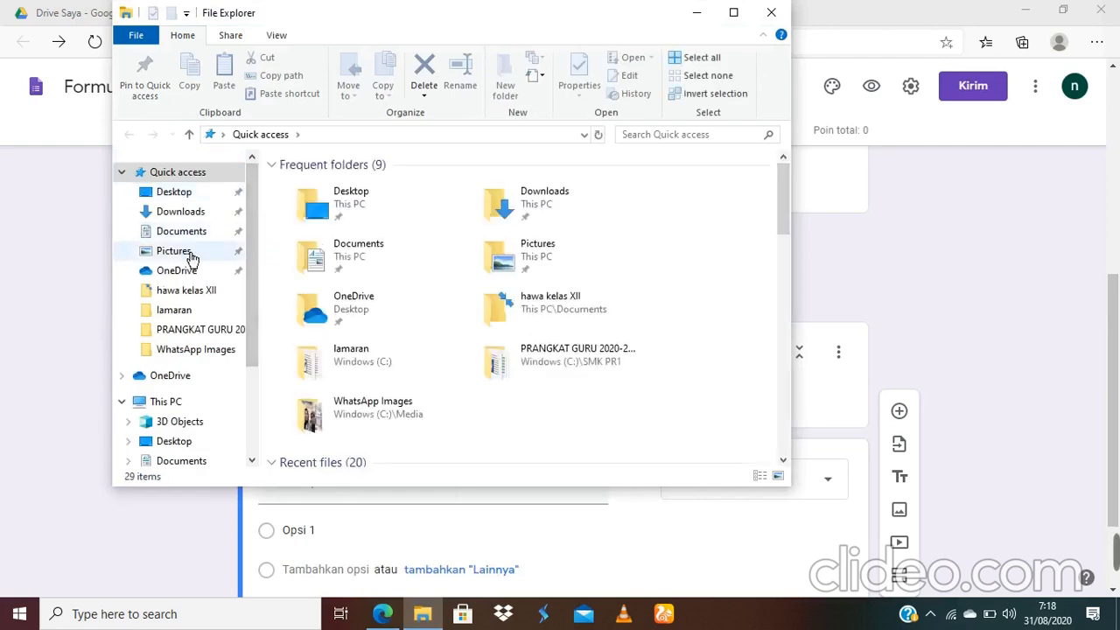
left_click(190, 239)
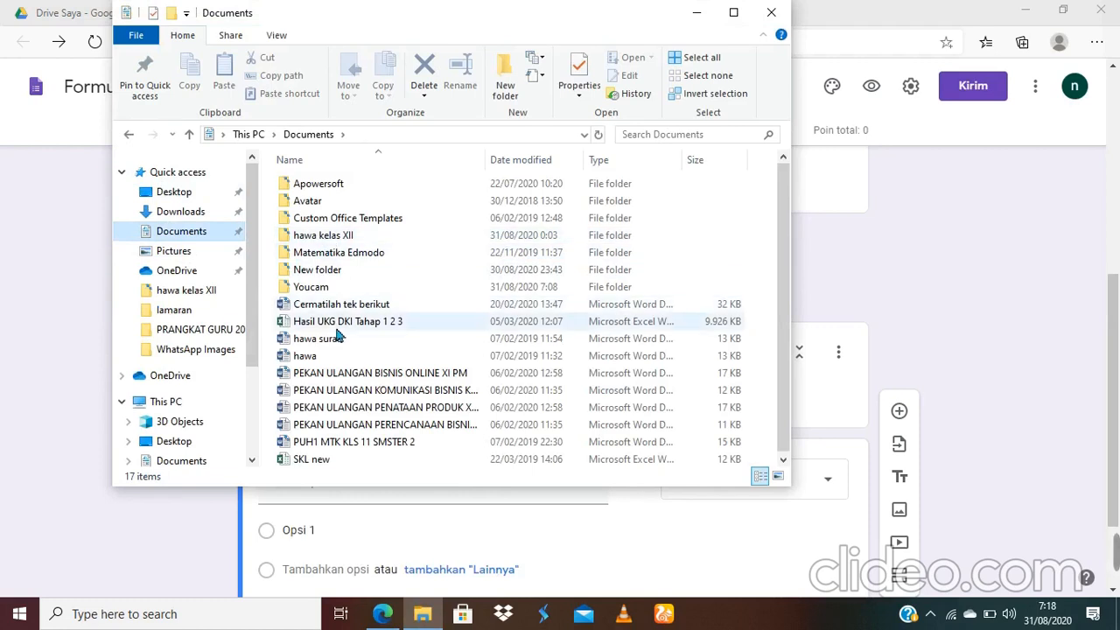
double_click(317, 306)
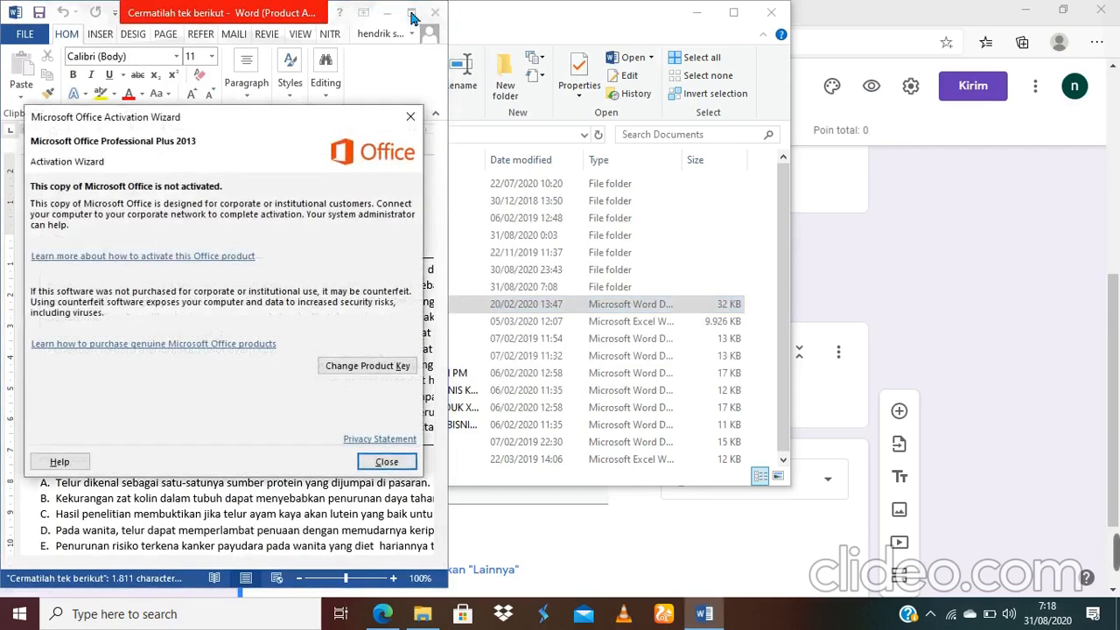
Step: Dismiss the activation prompt, maximize Word, review question 1, then bring up the Start menu
left_click(410, 114)
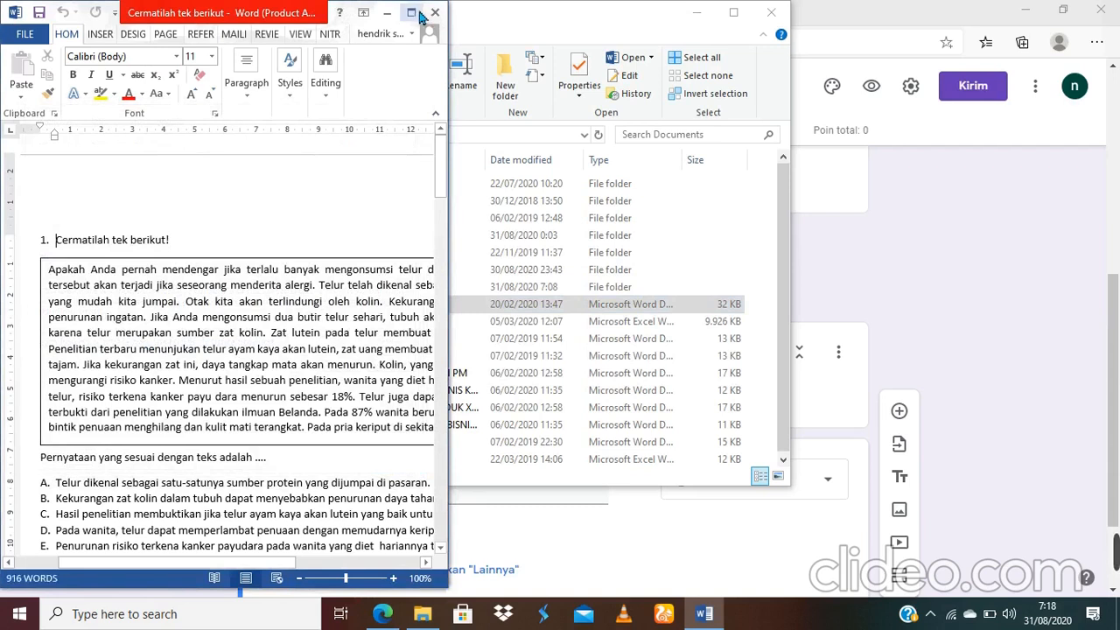
left_click(416, 14)
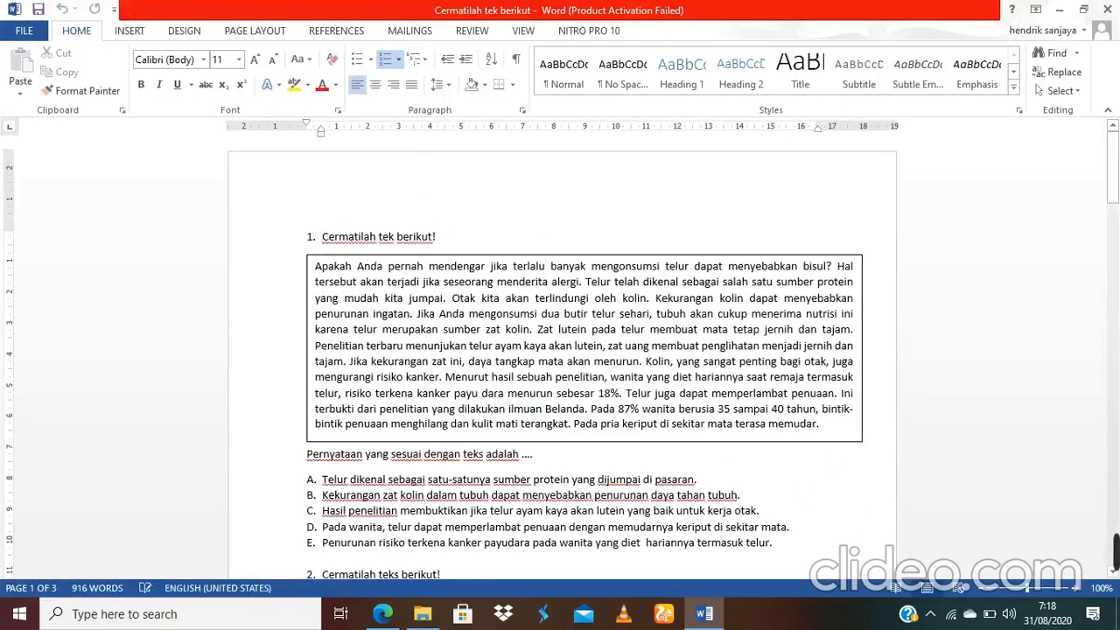
mouse_move(1113, 166)
left_mouse_down()
mouse_move(1113, 222)
mouse_move(1113, 166)
left_mouse_up()
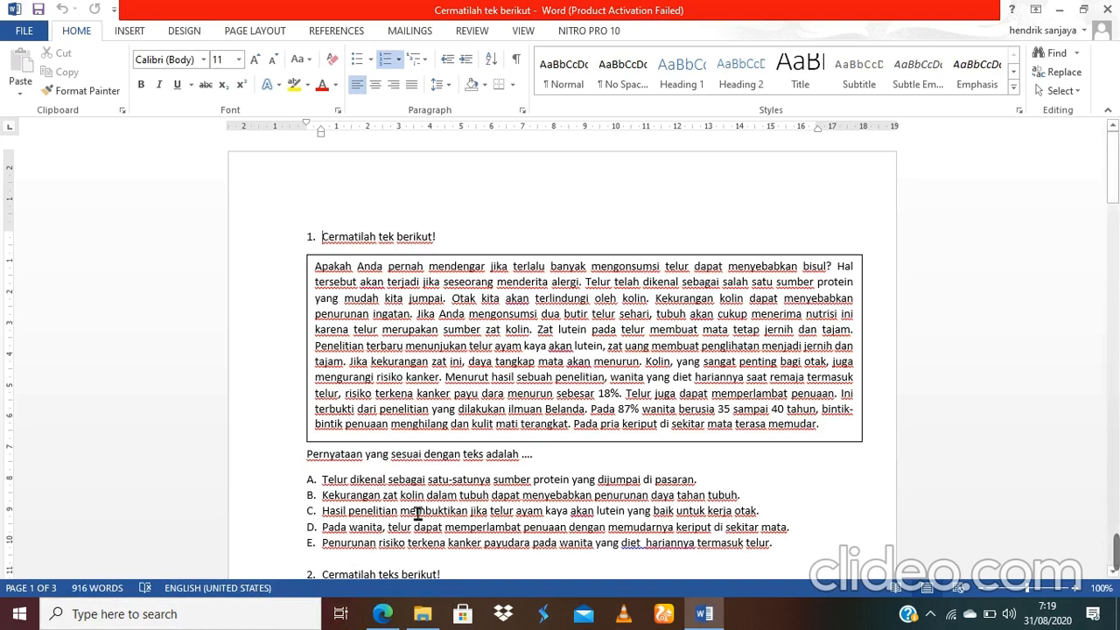
left_click(19, 616)
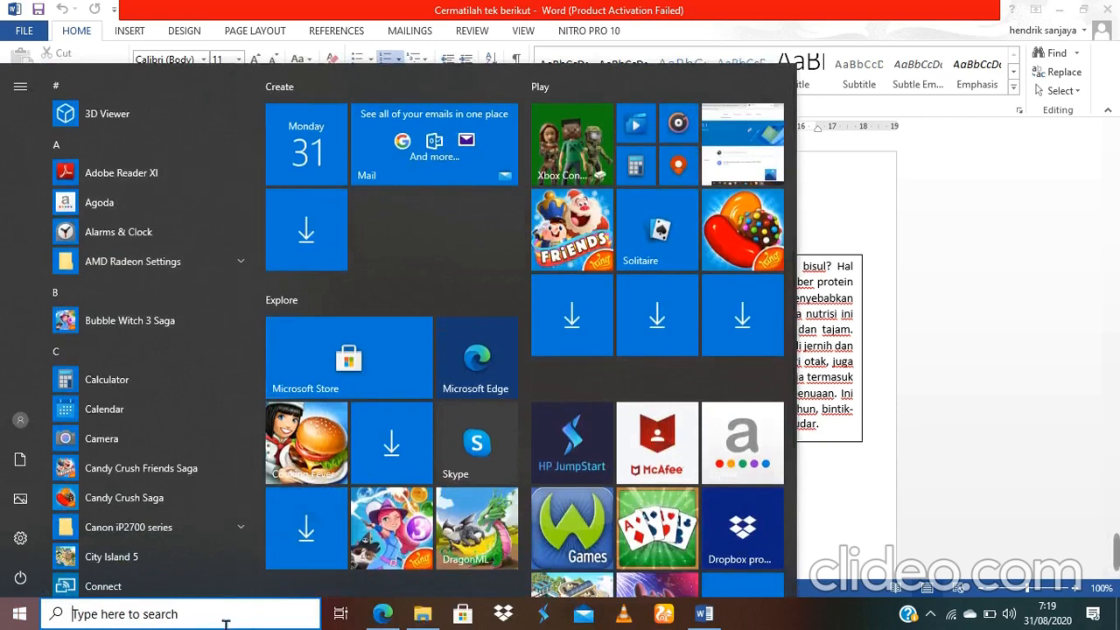
Step: Search the Start menu for 'tool' and launch Snipping Tool
type("tool")
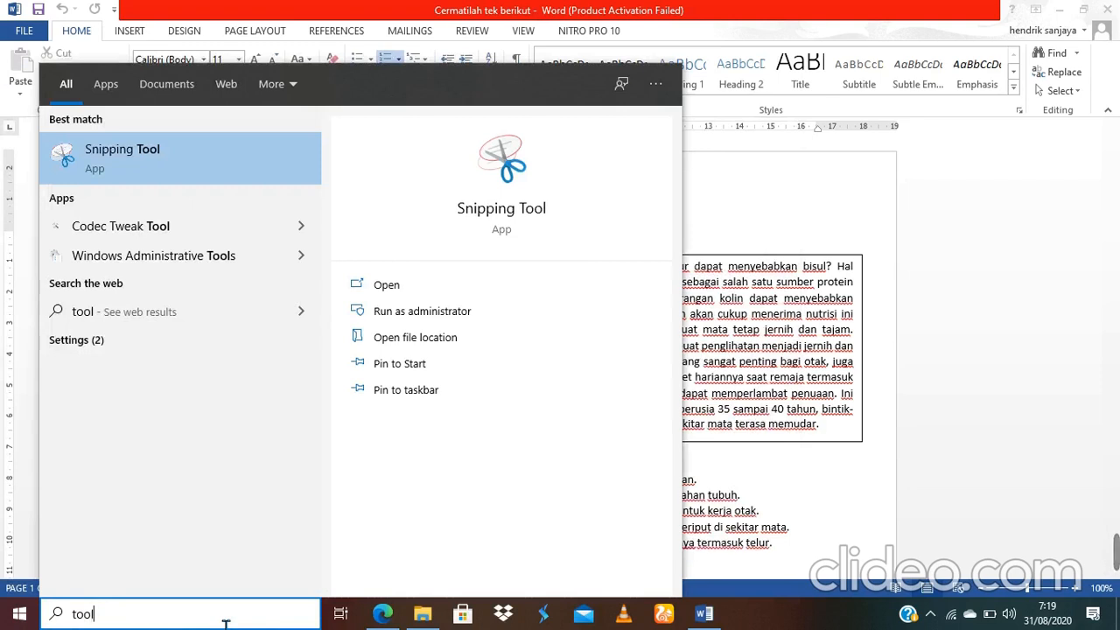
left_click(81, 163)
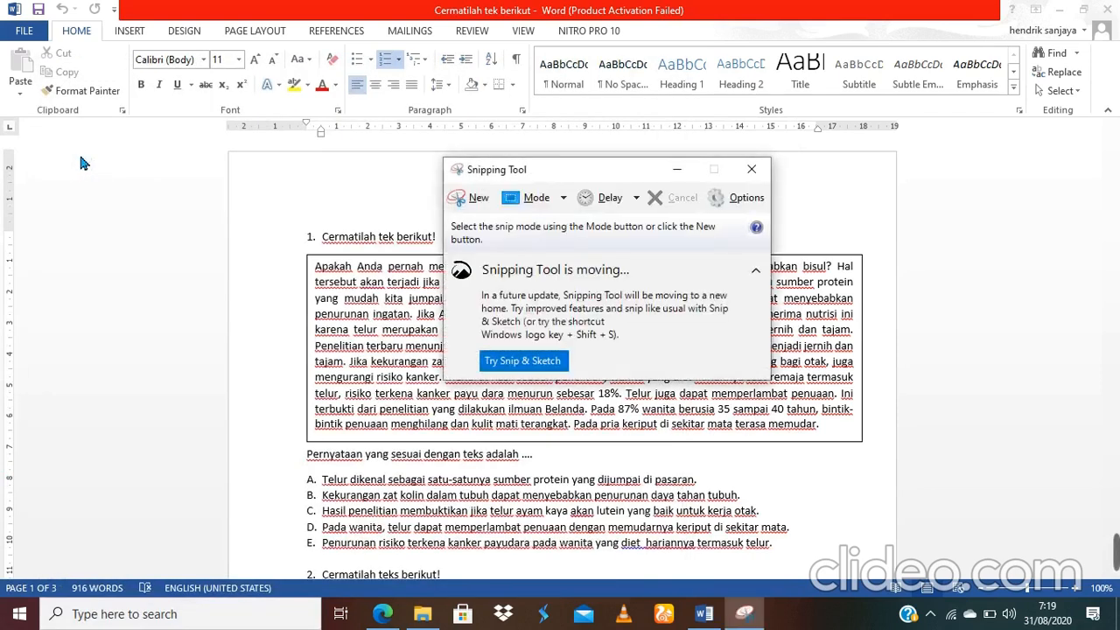
Step: Snip question 1's heading, boxed egg passage and statement prompt from the Word document
left_click(477, 200)
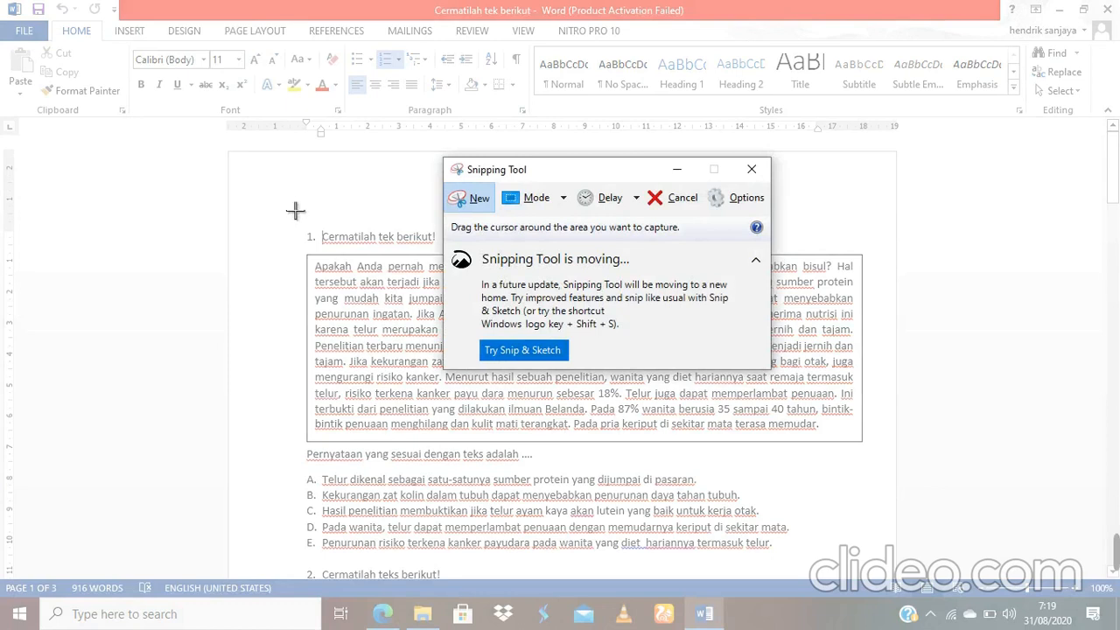
left_click_drag(297, 196, 884, 479)
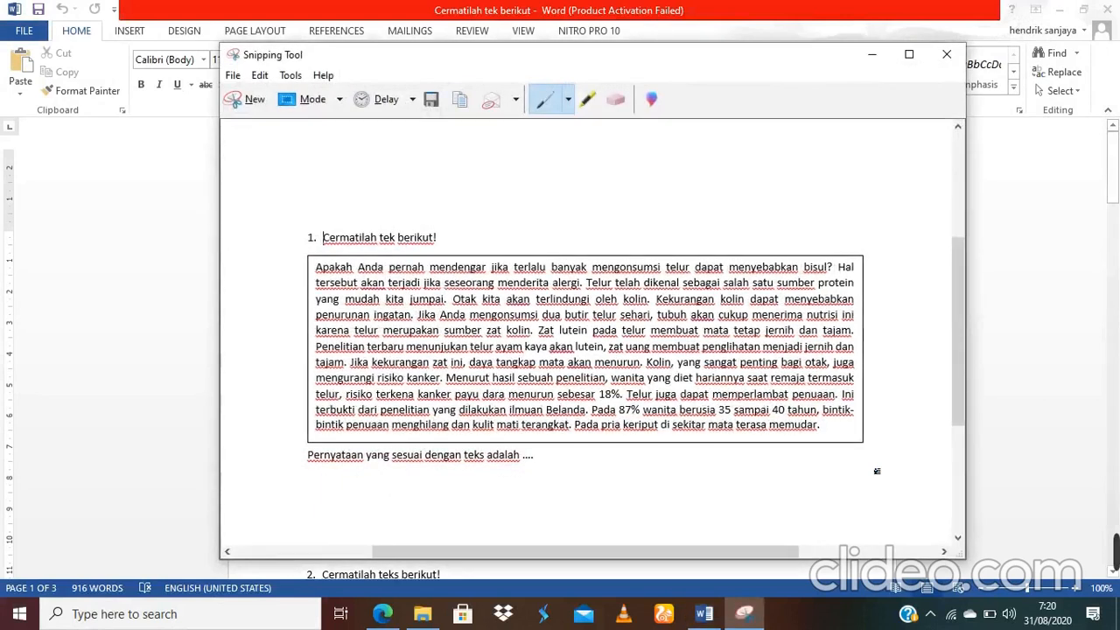
Step: Save the snip as a PNG named '2' in the Pictures folder
left_click(235, 76)
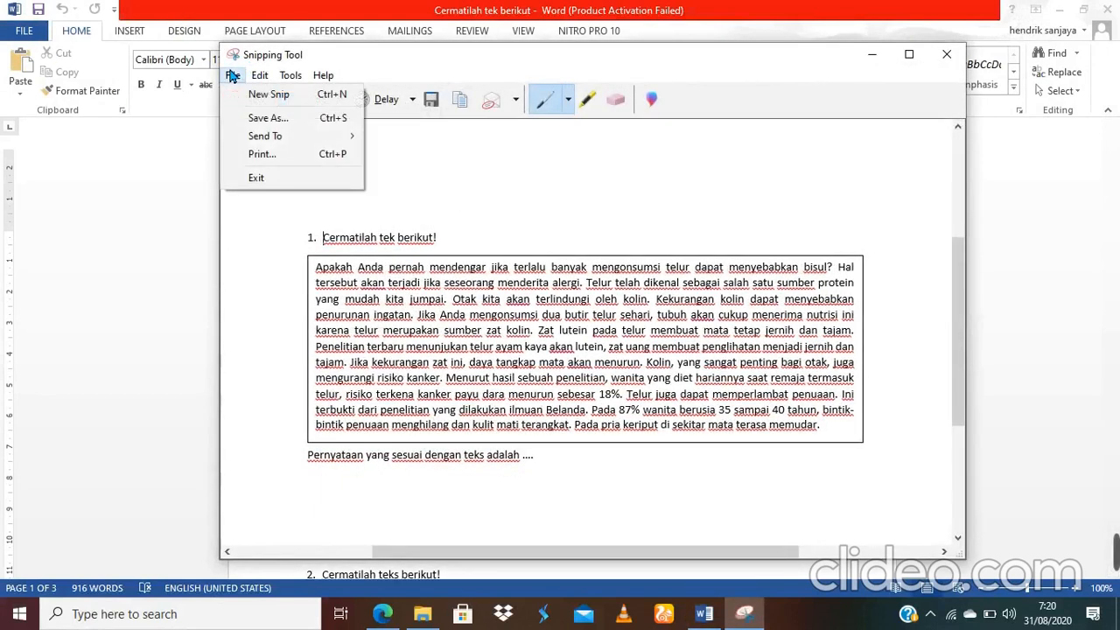
left_click(260, 118)
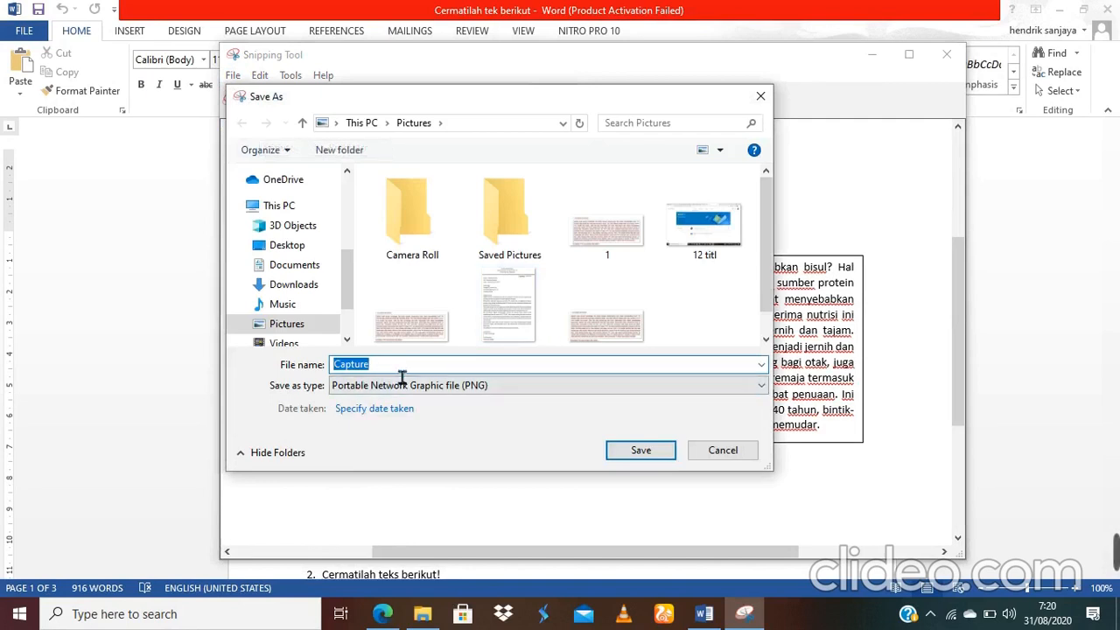
key("BackSpace")
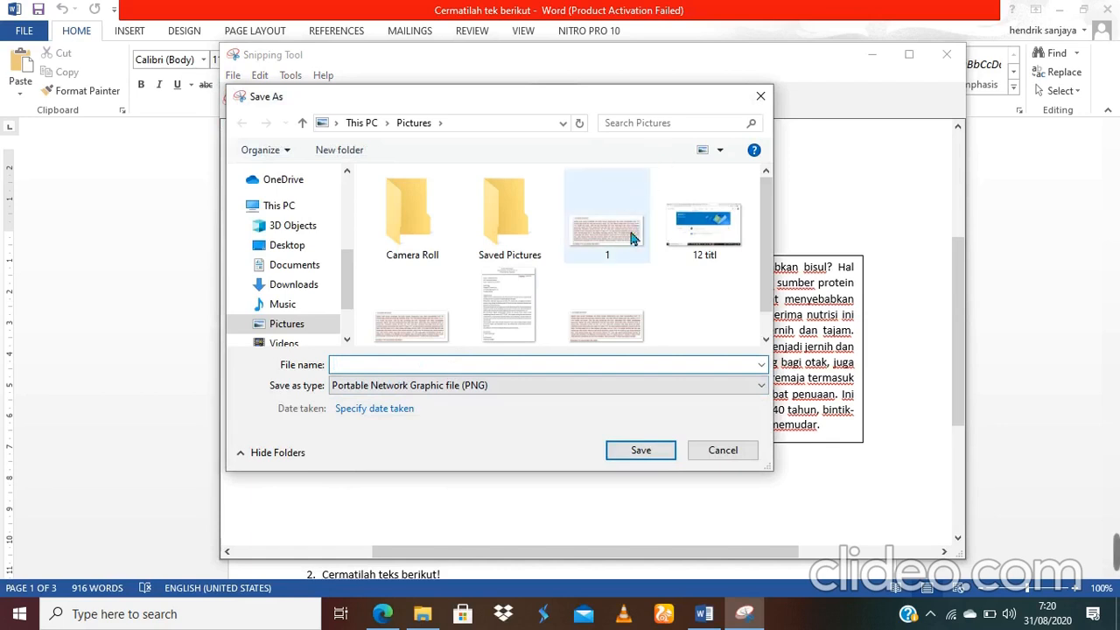
type("2")
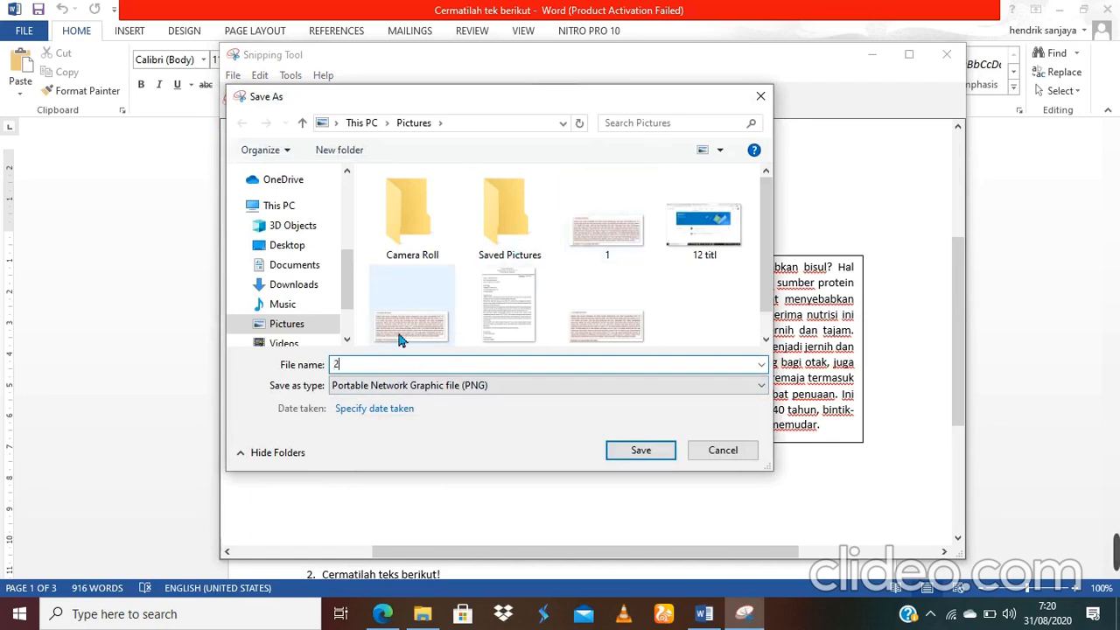
left_click(641, 451)
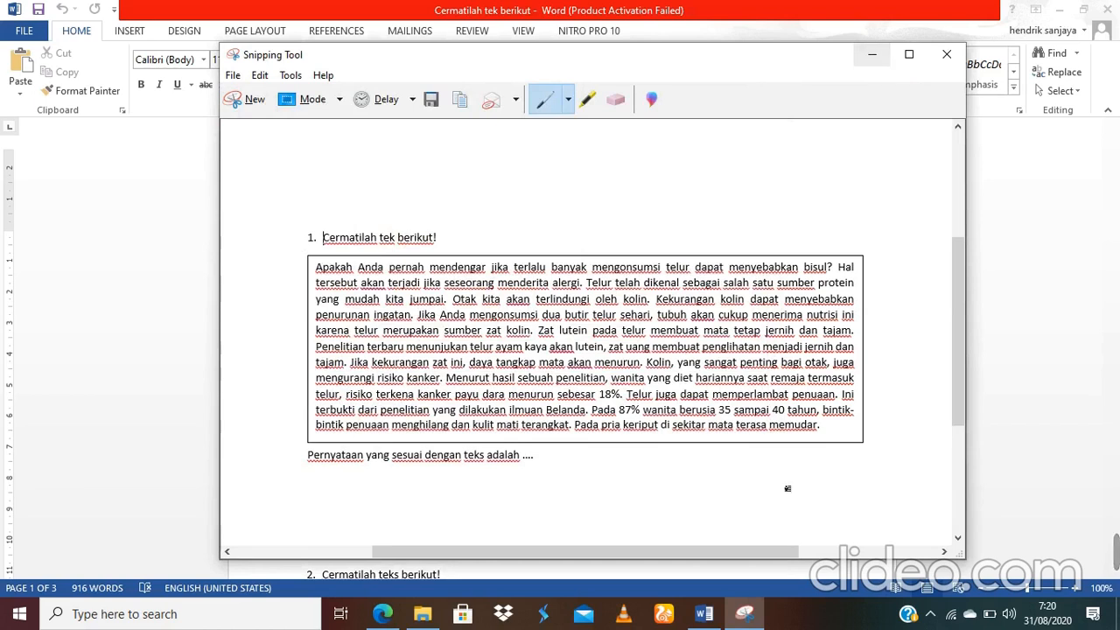
Step: Minimize Snipping Tool and bring the Google Forms quiz editor back from Edge
left_click(871, 57)
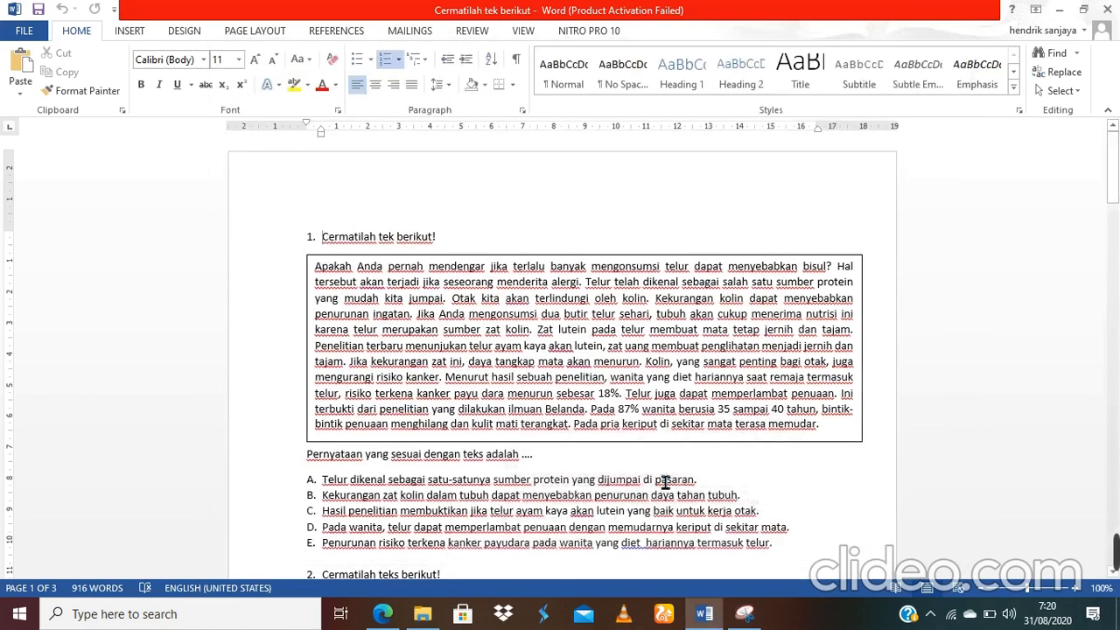
mouse_move(382, 616)
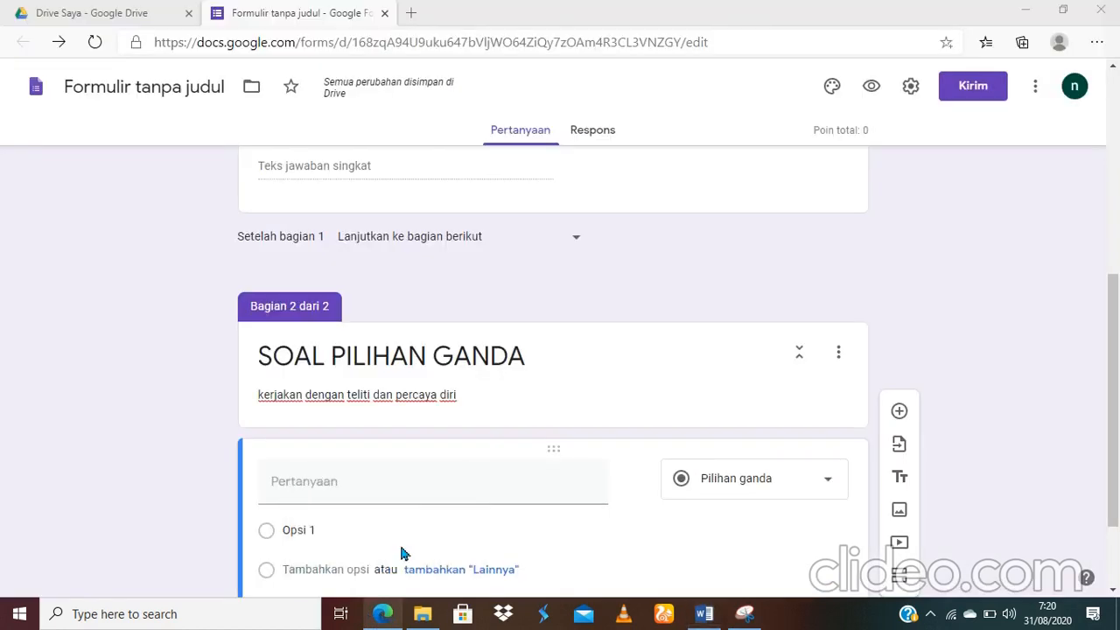
left_click(399, 541)
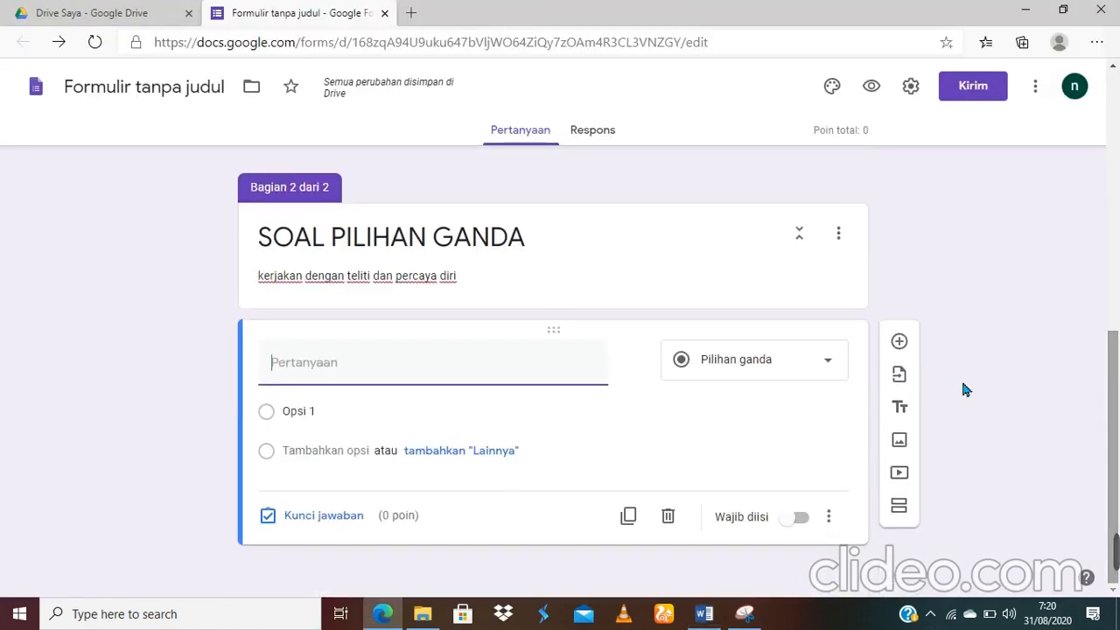
mouse_move(642, 391)
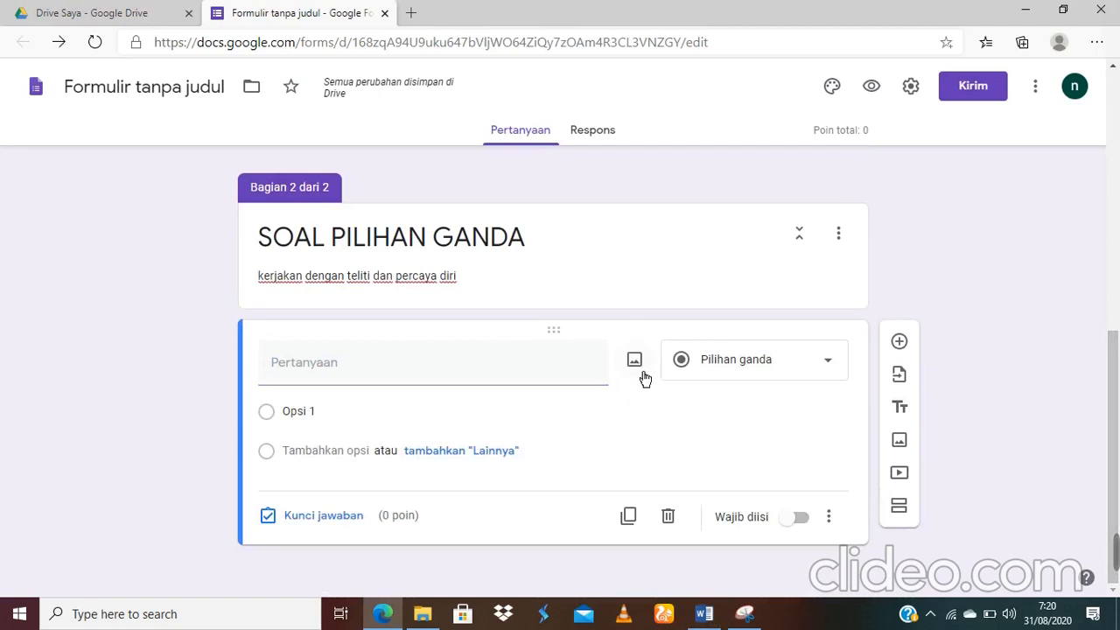
Step: Upload image file '2' from Pictures into the blank multiple-choice question
left_click(634, 363)
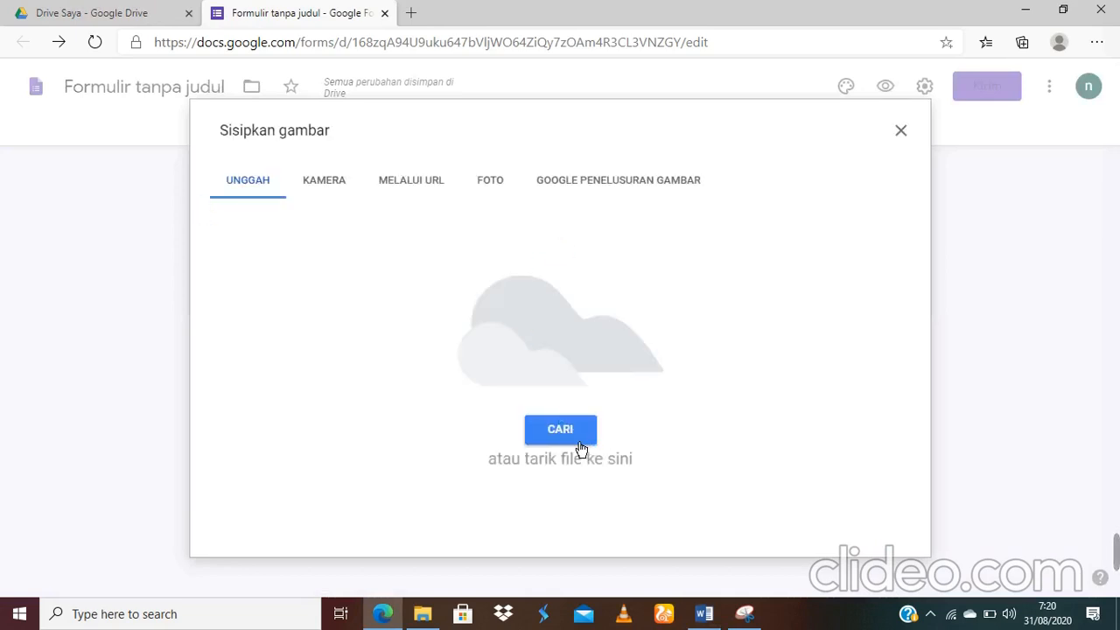
left_click(577, 442)
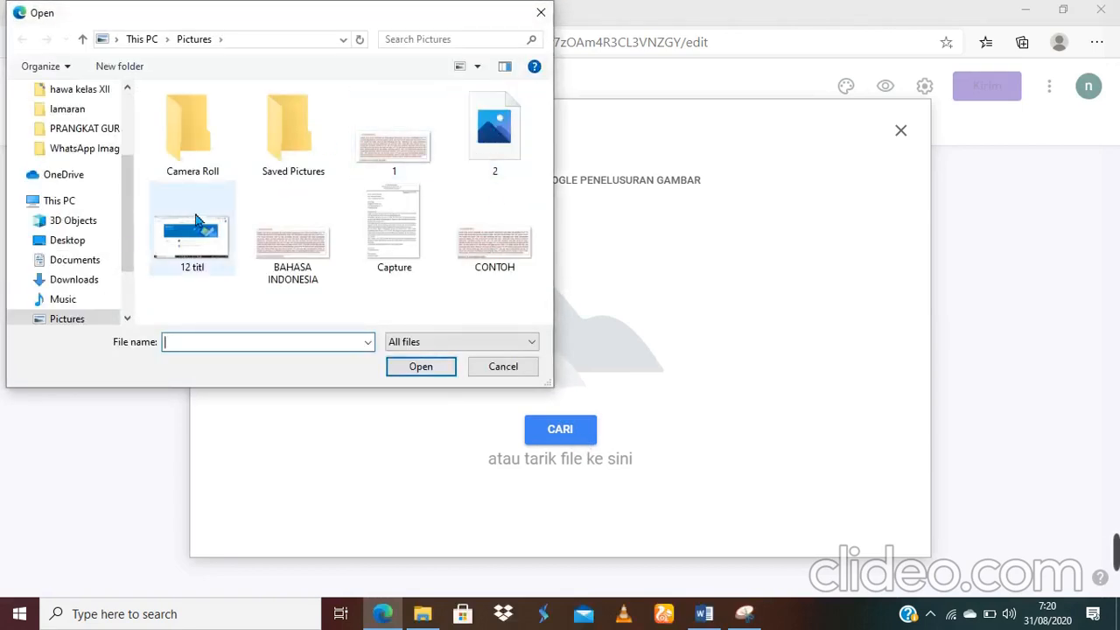
left_click(499, 138)
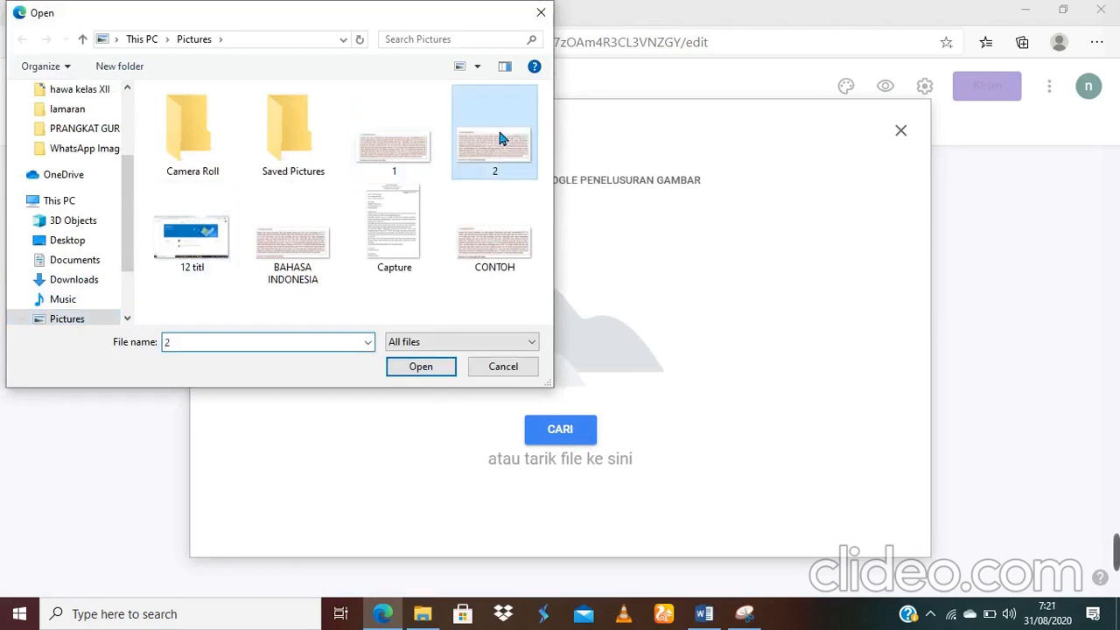
double_click(503, 151)
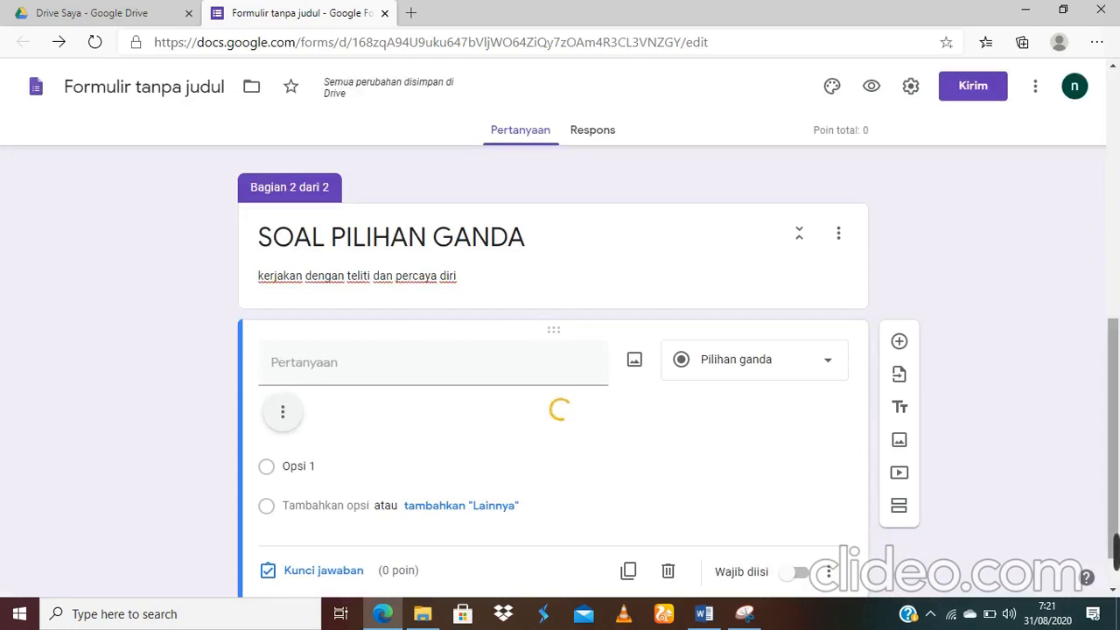
Step: Scroll to the question footer and turn on the Wajib diisi toggle
left_click_drag(1114, 328, 1118, 384)
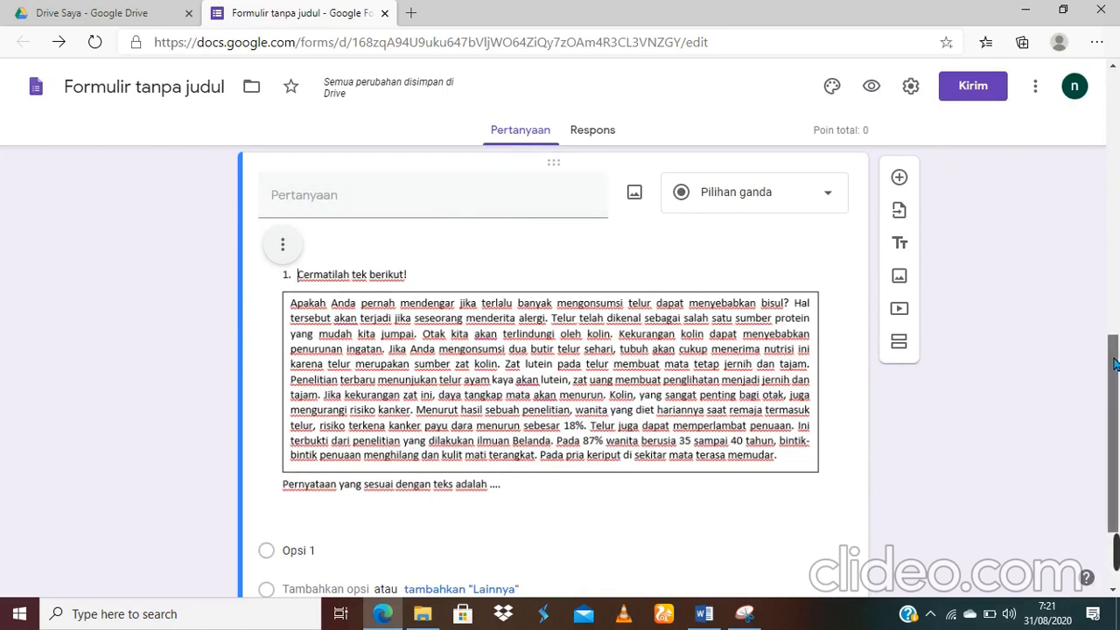
scroll(1114, 363, "down", 2)
scroll(1114, 437, "down", 1)
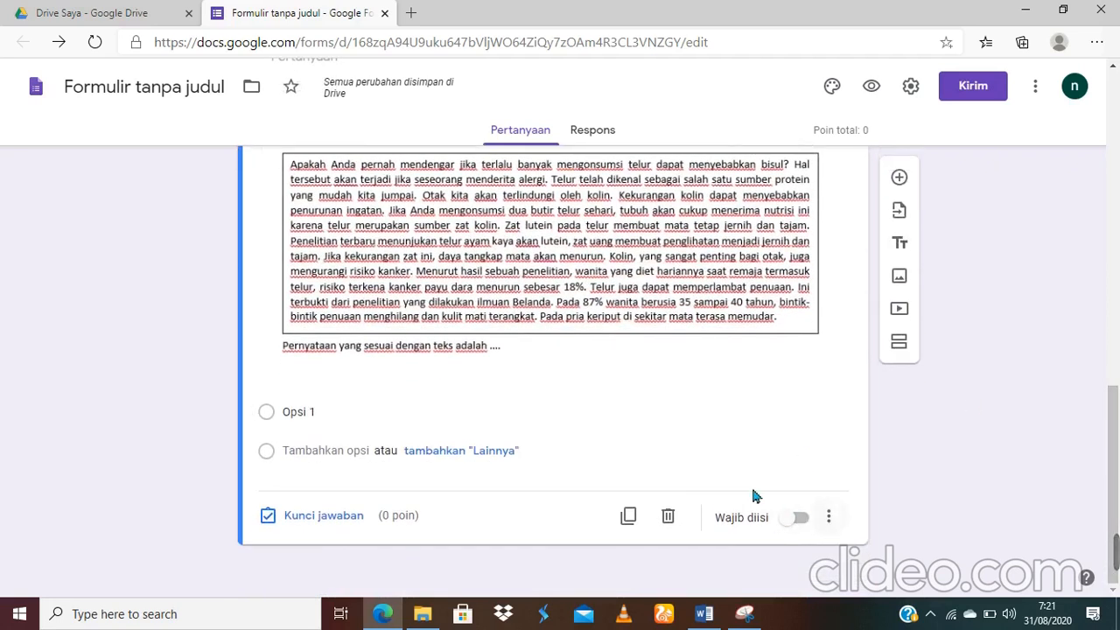
left_click(803, 521)
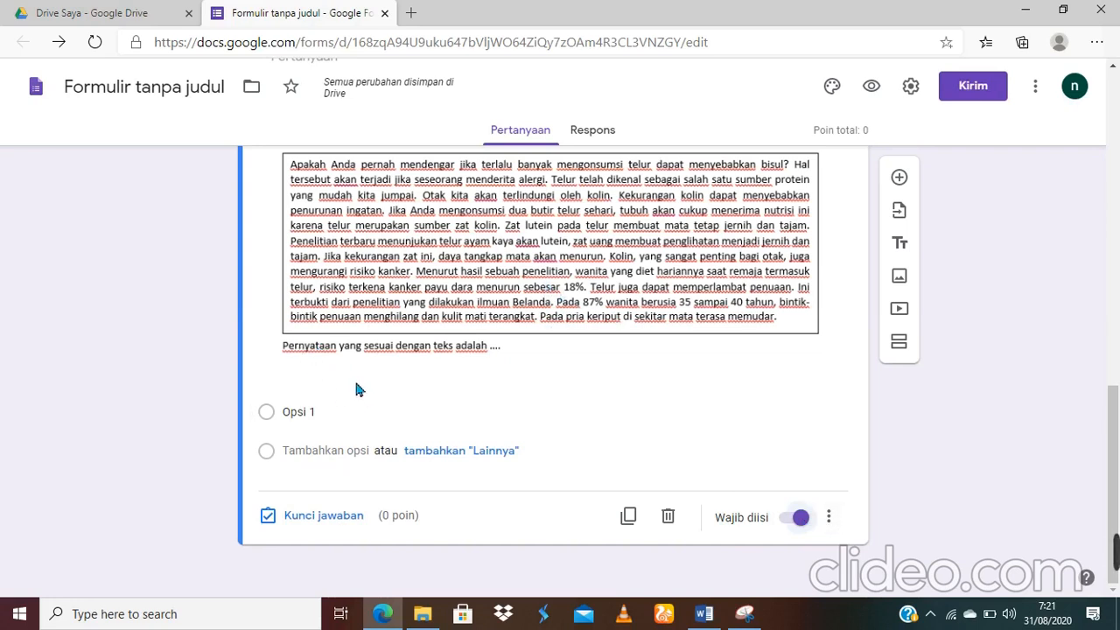
Step: Add a second placeholder option, Opsi 2, below Opsi 1, then return to Word
left_click(331, 418)
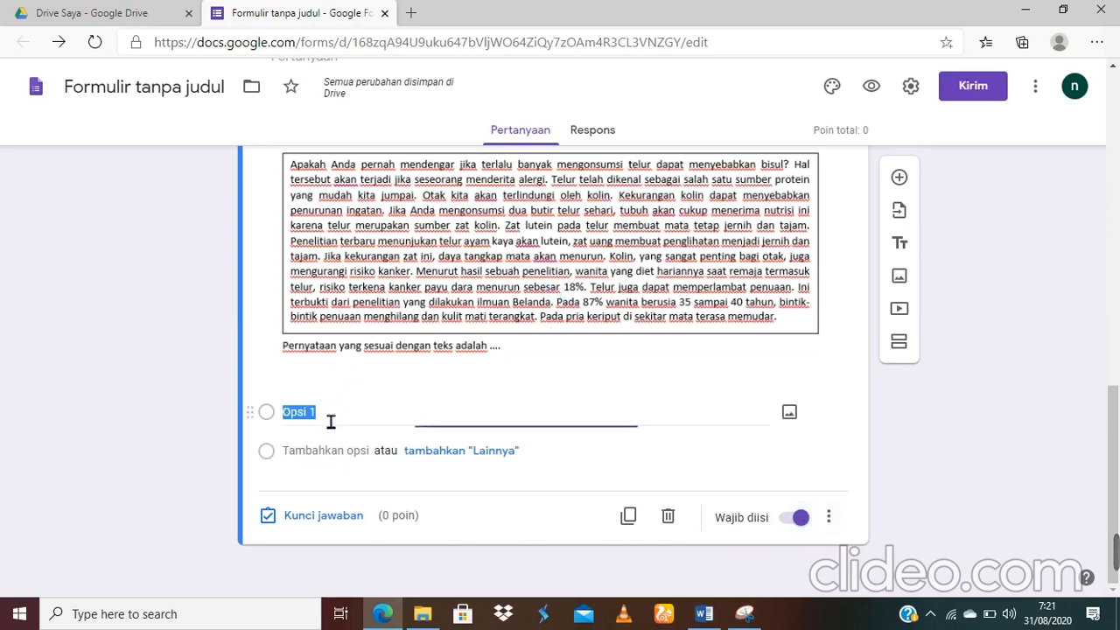
left_click(366, 452)
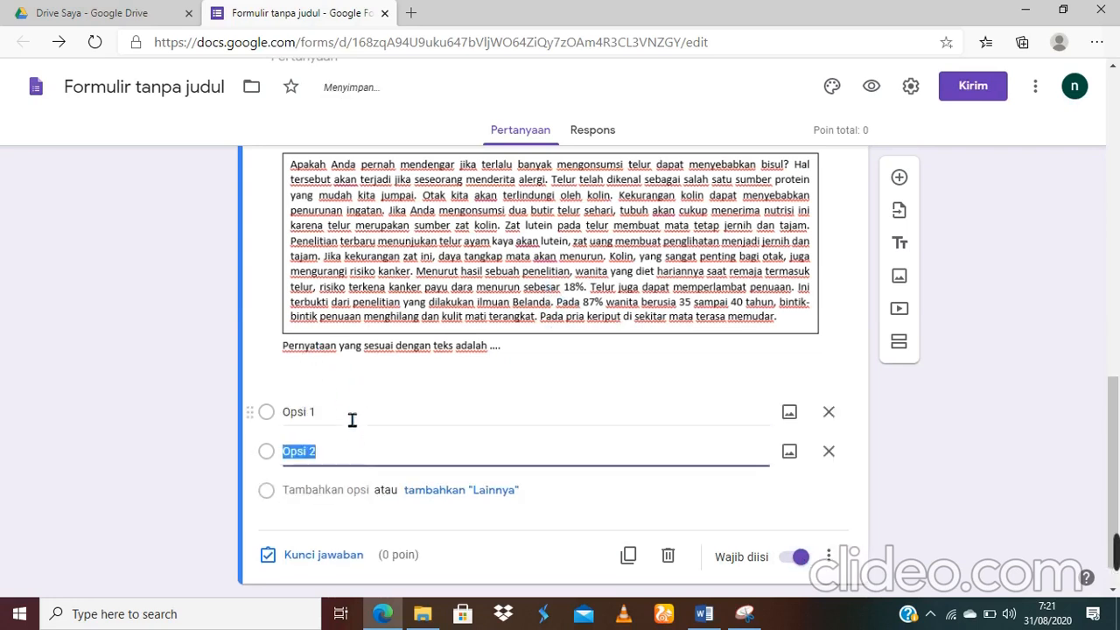
left_click(352, 420)
left_click(345, 460)
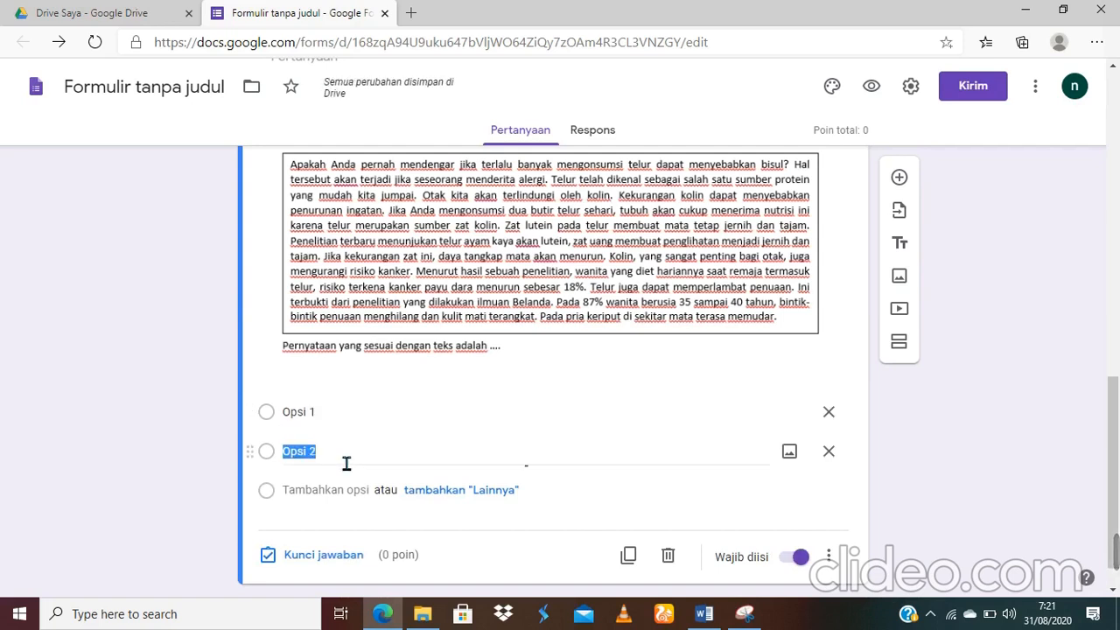
mouse_move(705, 612)
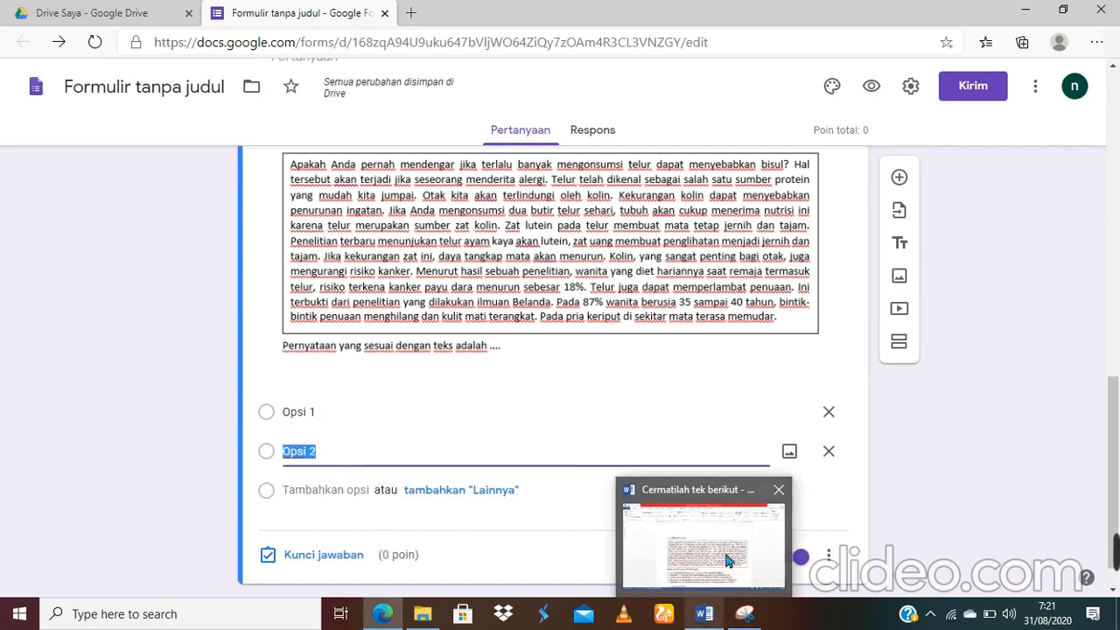
left_click(726, 558)
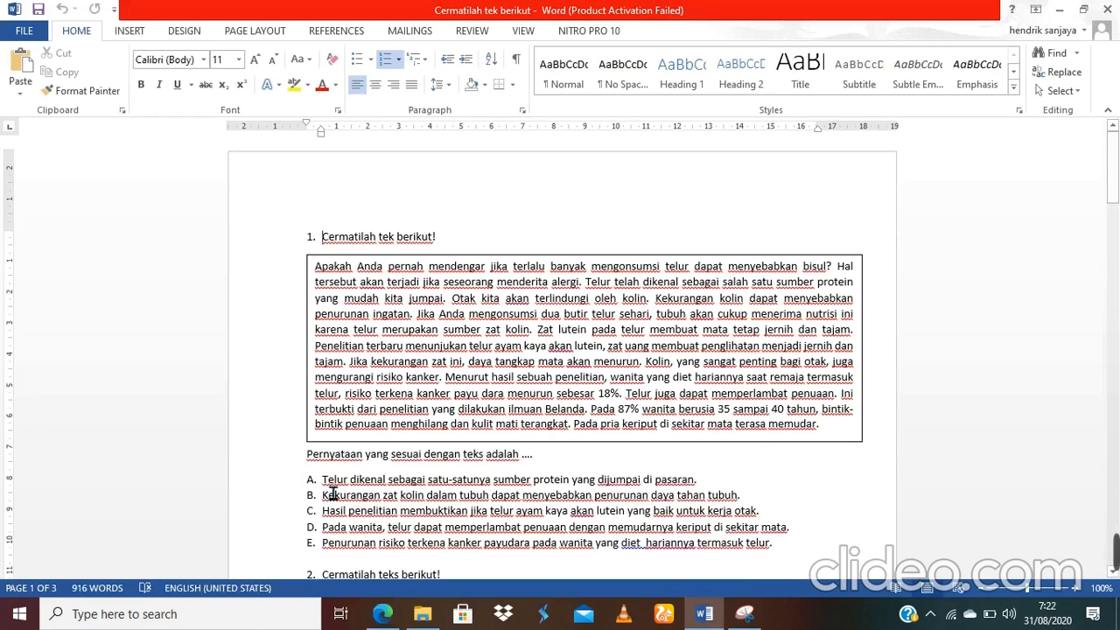
Step: Set numbering to None on question 1's five options and copy them
left_click_drag(333, 495, 800, 554)
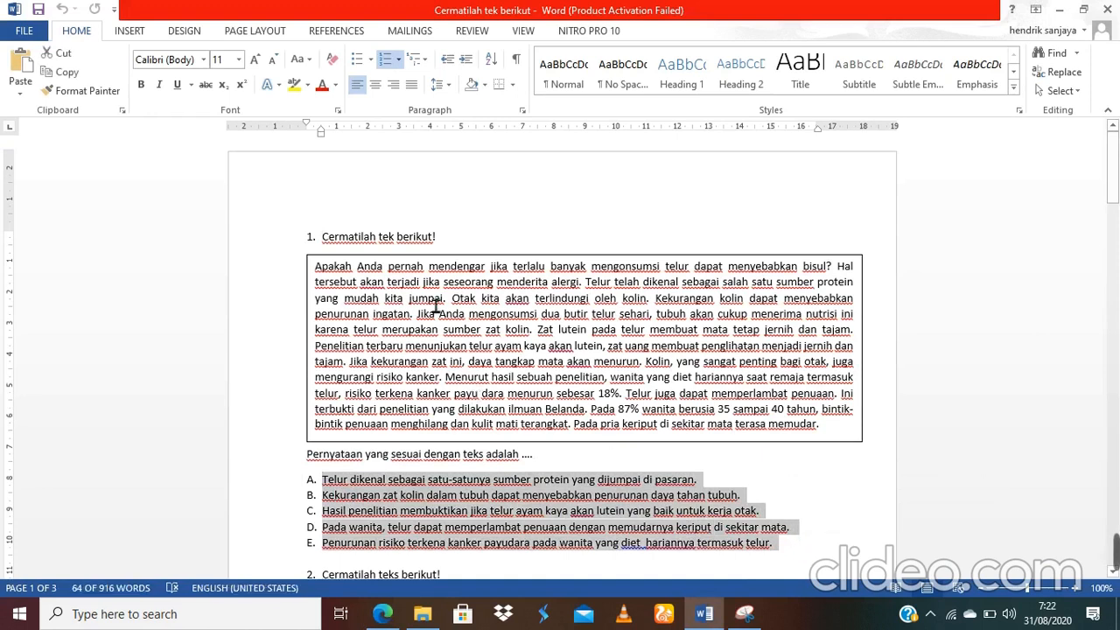
left_click(401, 61)
left_click(403, 115)
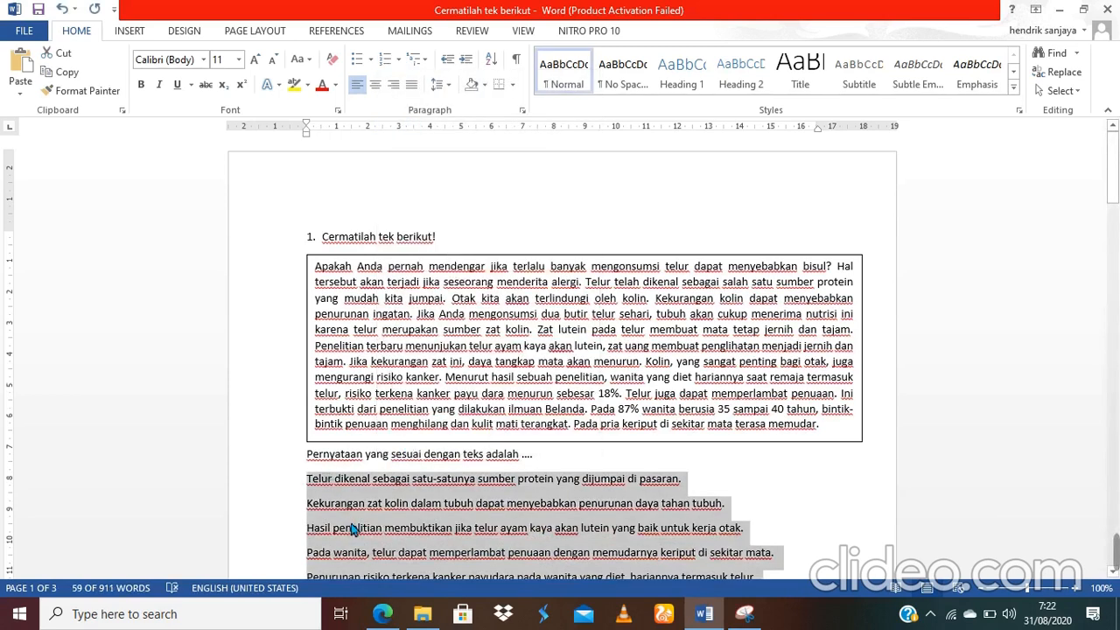
right_click(353, 529)
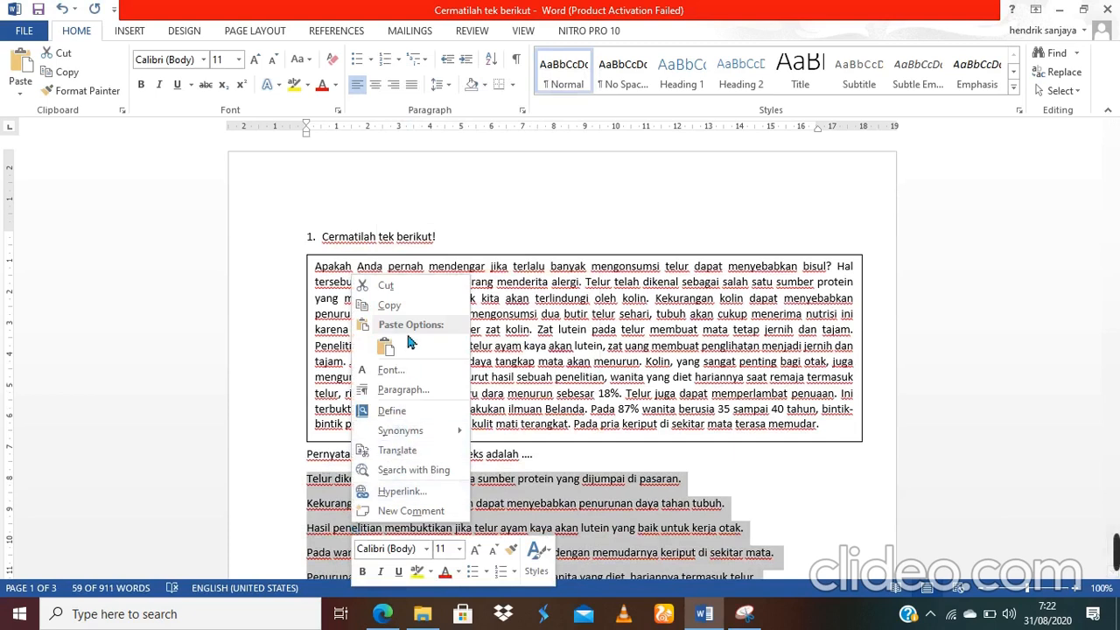
left_click(390, 306)
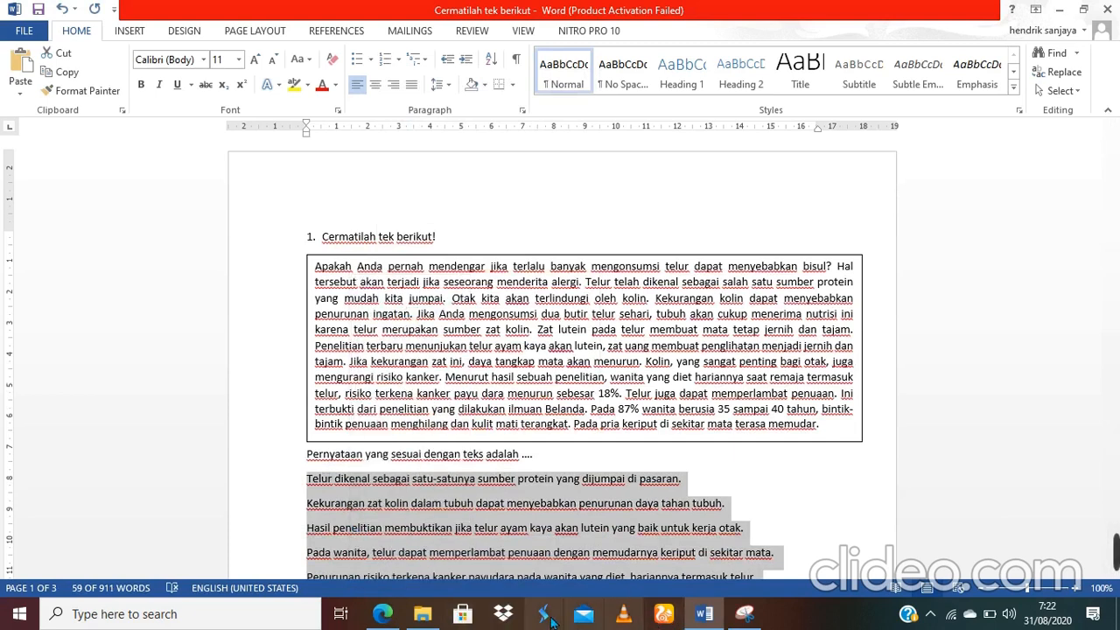
Step: Paste the five copied answer statements into the egg-passage question's choices
mouse_move(385, 617)
left_click(388, 560)
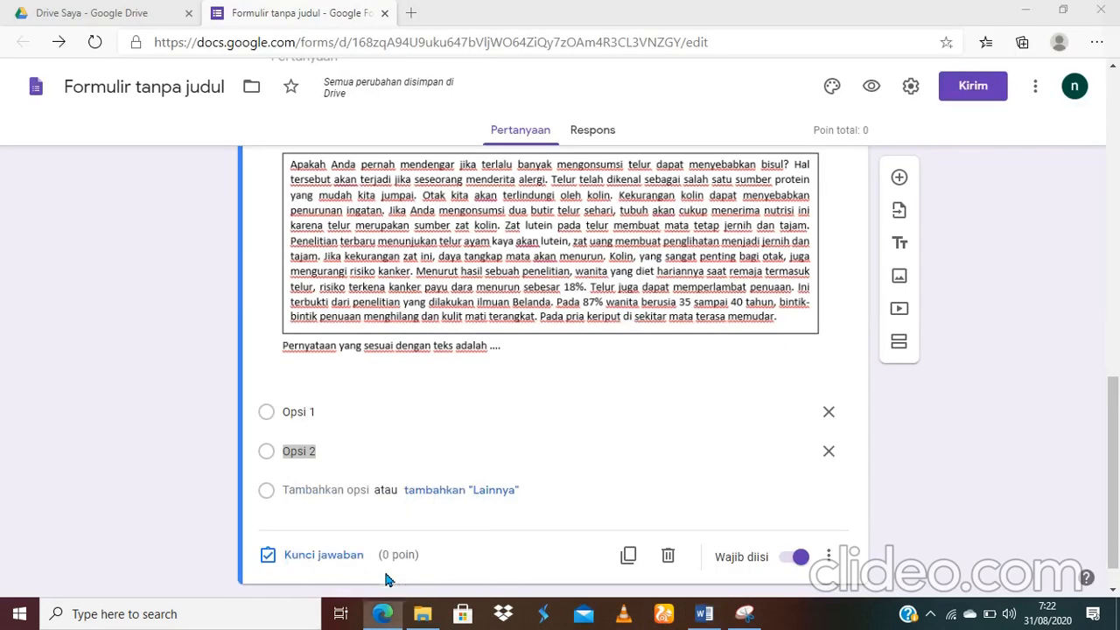
left_click(325, 426)
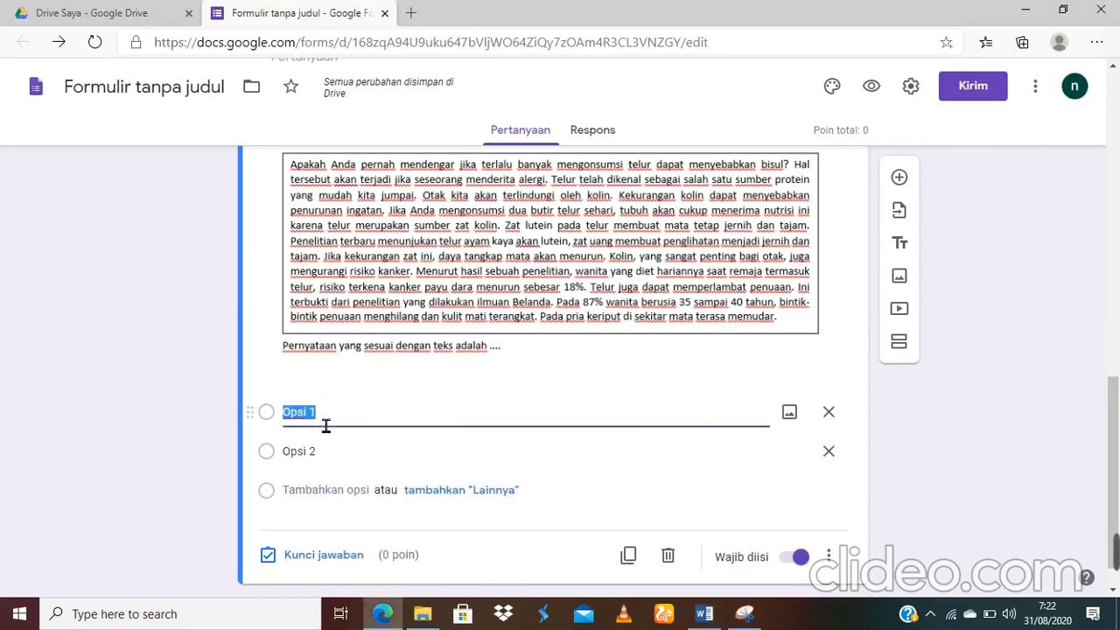
right_click(325, 426)
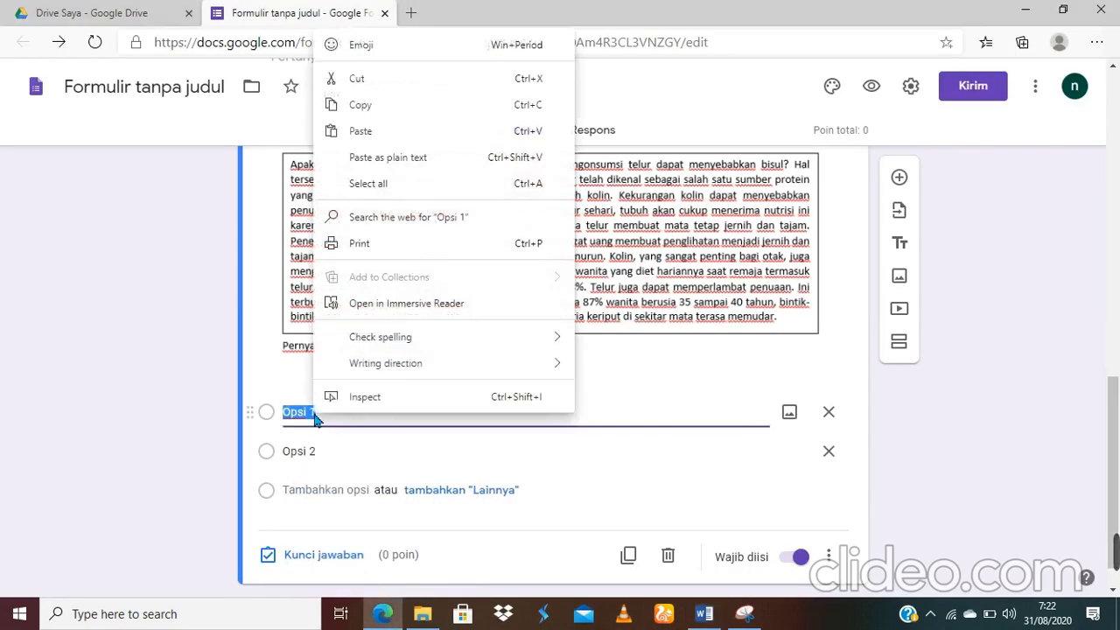
left_click(385, 148)
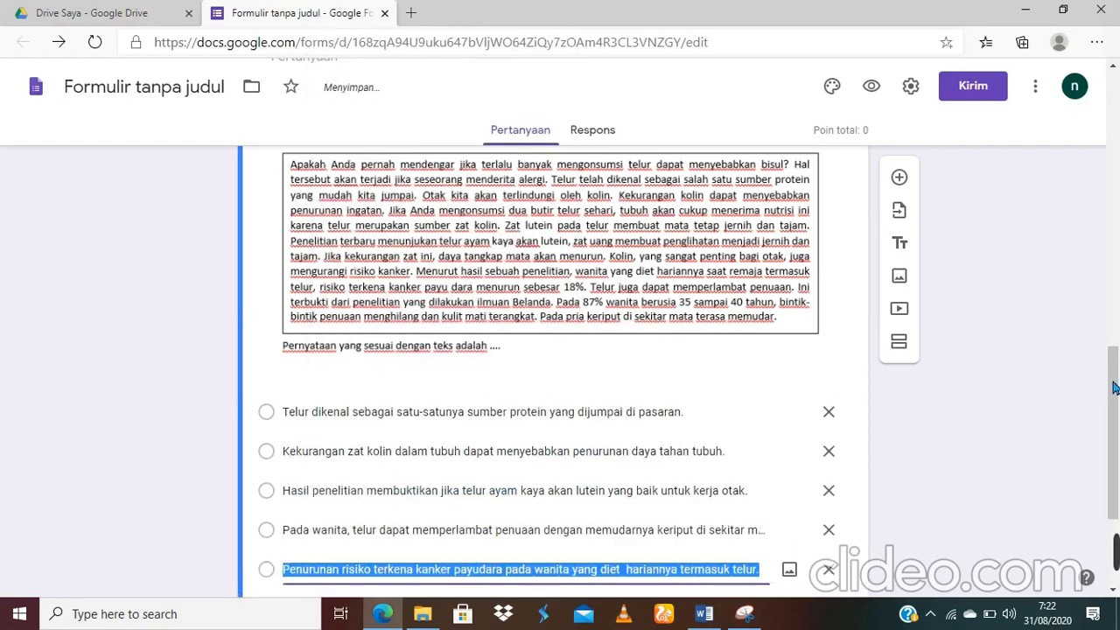
left_click_drag(1114, 388, 1116, 435)
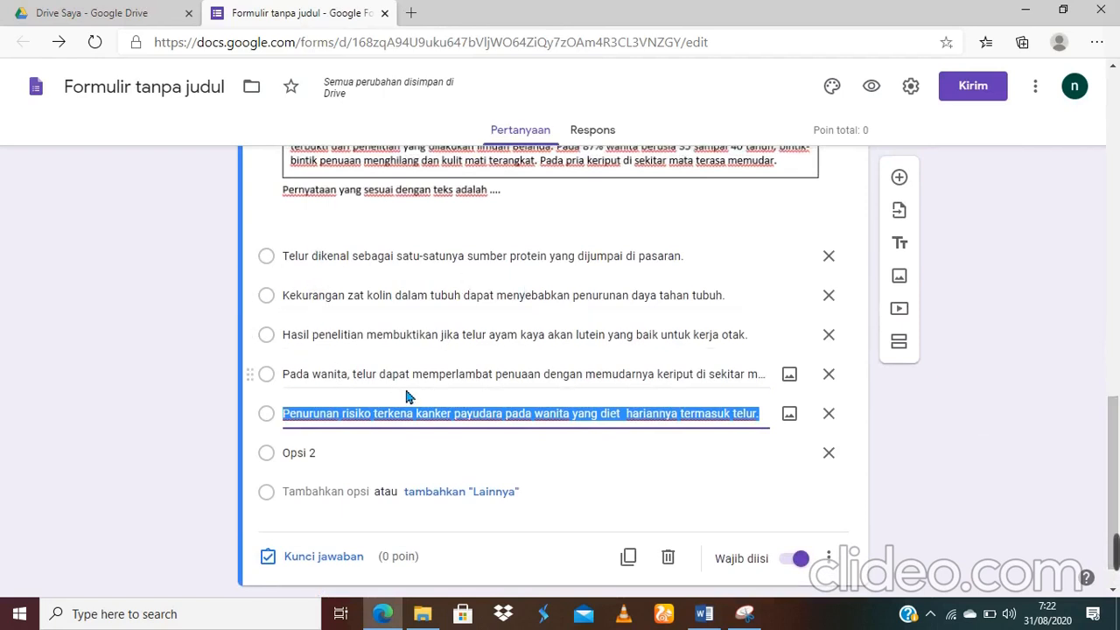
Step: Turn on shuffled option order and delete the leftover extra blank option
left_click(838, 567)
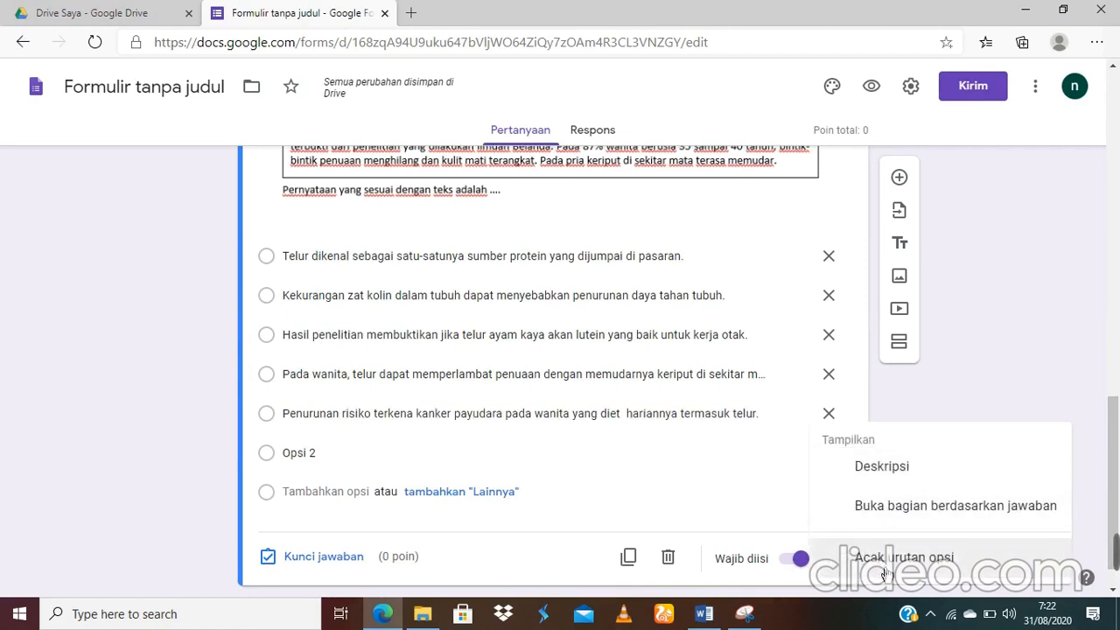
left_click(879, 568)
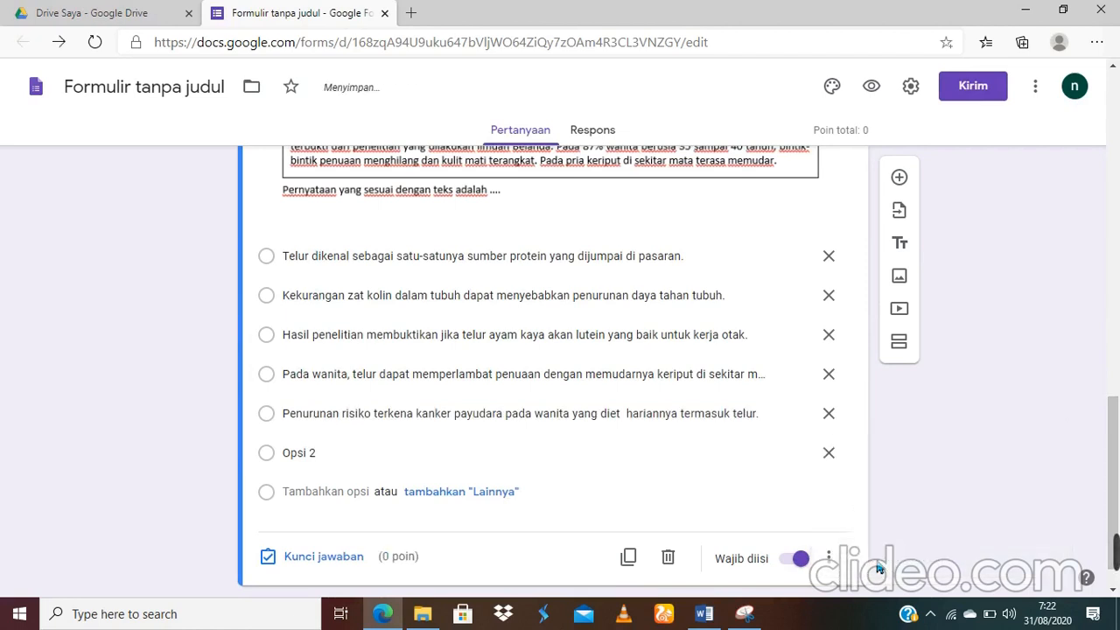
left_click(336, 461)
key("BackSpace")
key("BackSpace")
key("BackSpace")
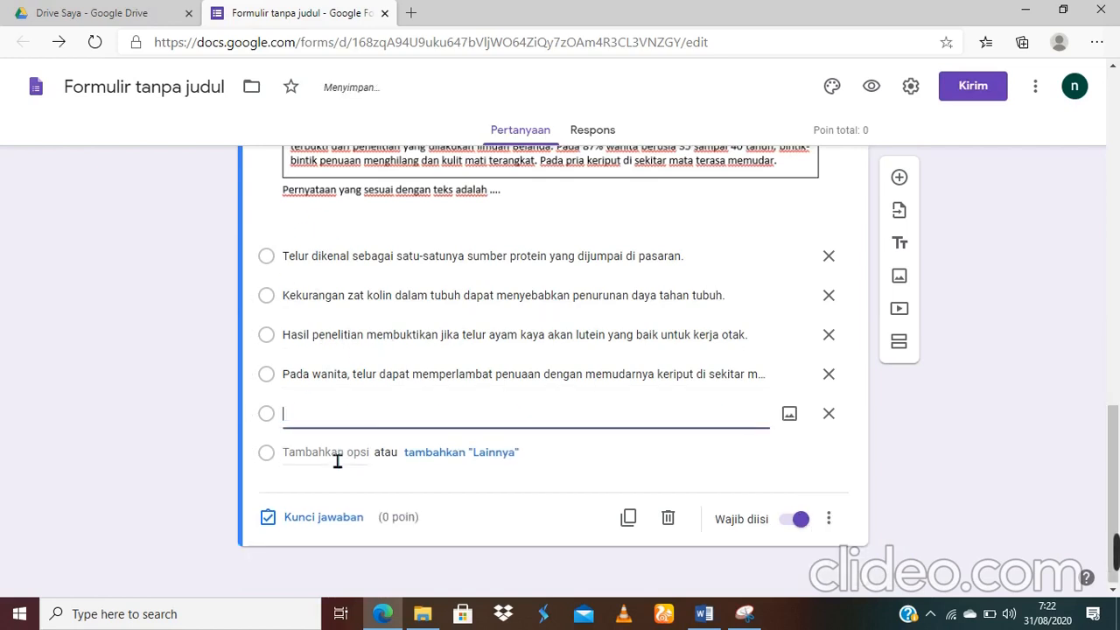
key("ctrl+z")
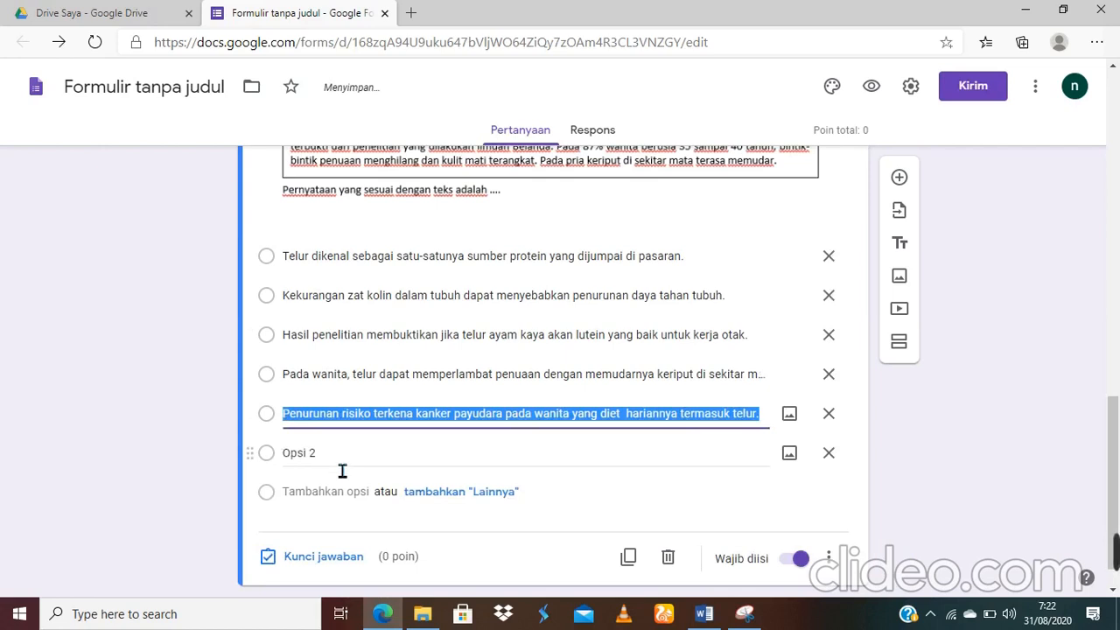
left_click(342, 472)
left_click(342, 472)
key("BackSpace")
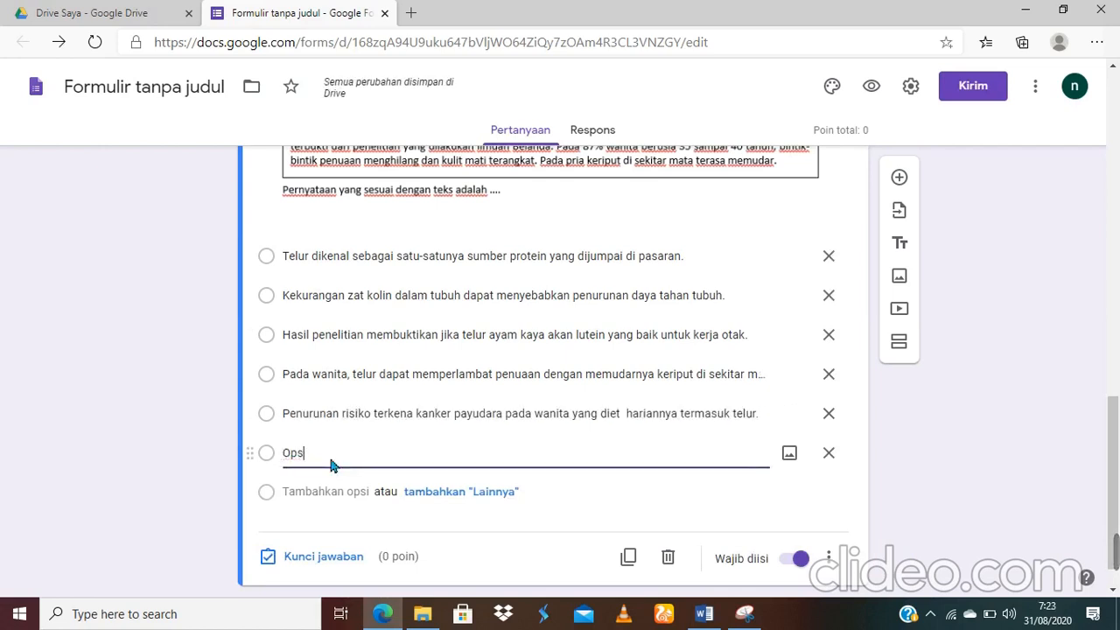
key("BackSpace")
left_click(841, 475)
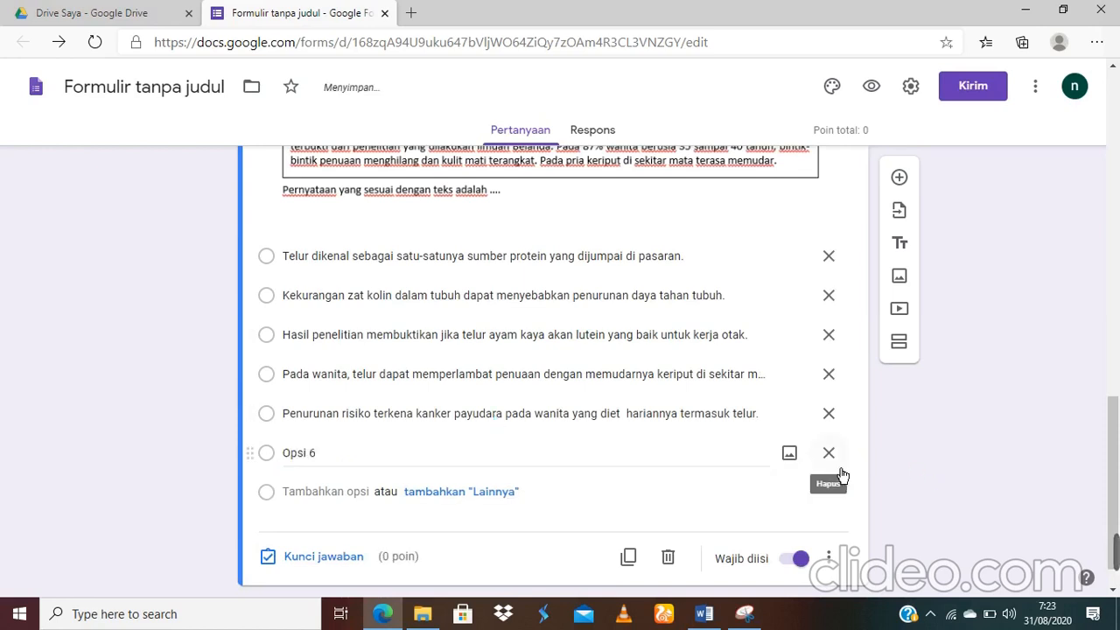
left_click(840, 473)
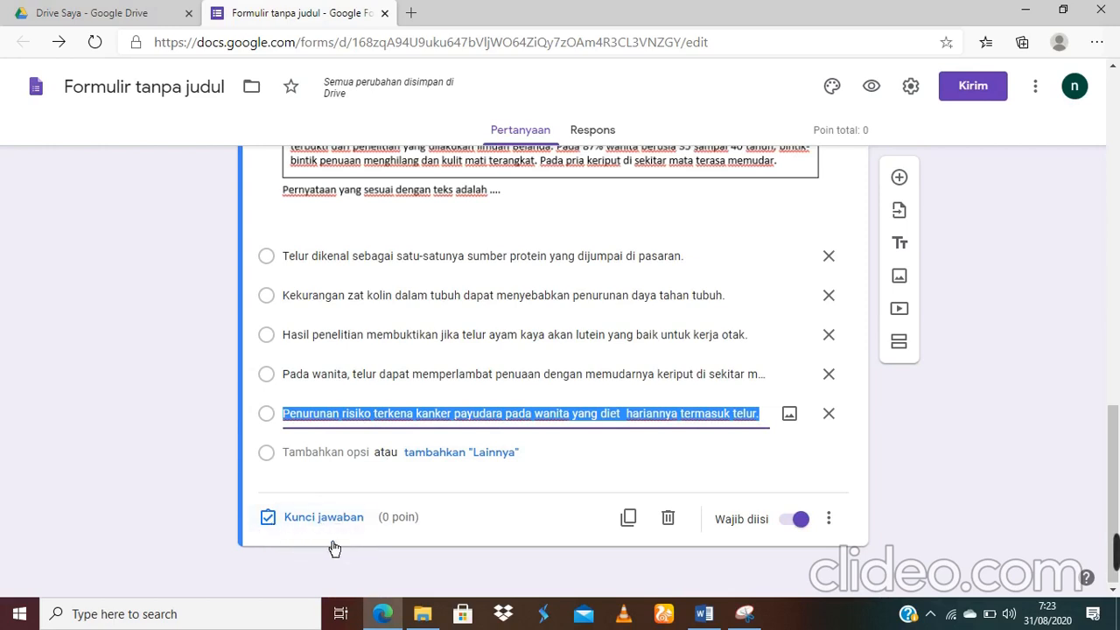
Step: In the answer key, mark 'Kekurangan zat kolin' as correct and set the question to 10 points
left_click(322, 518)
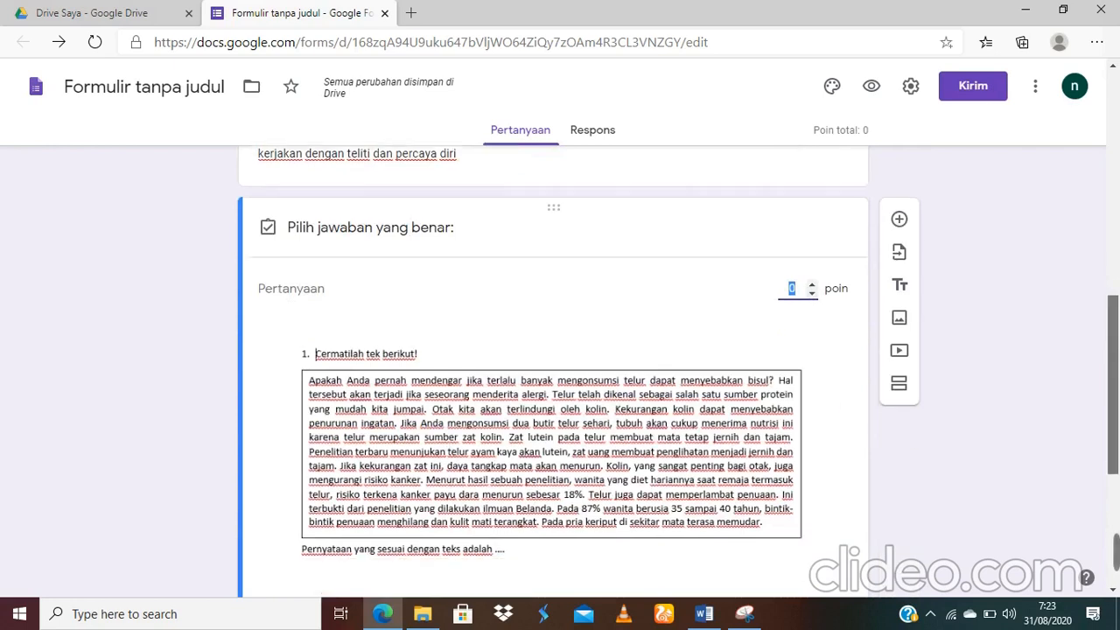
scroll(326, 387, "down", 2)
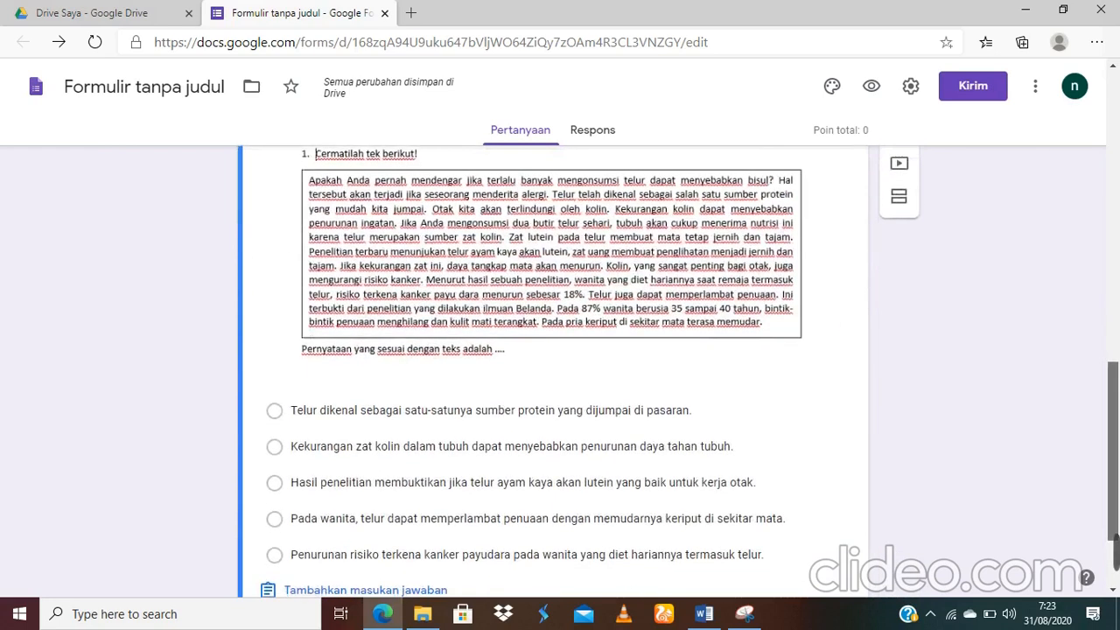
left_click(278, 450)
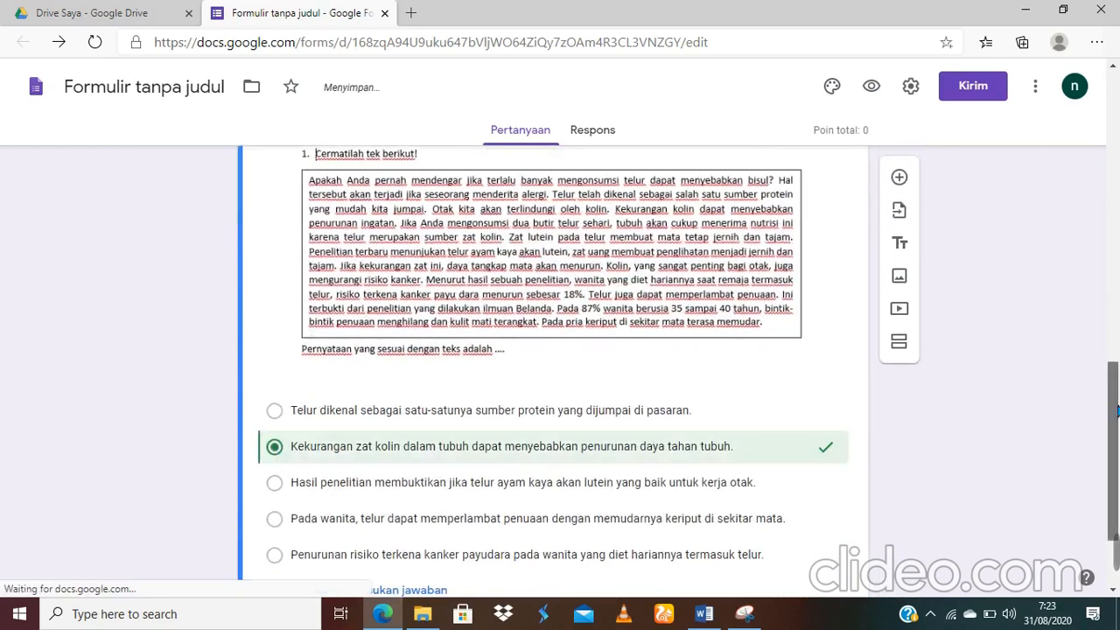
scroll(1117, 420, "up", 2)
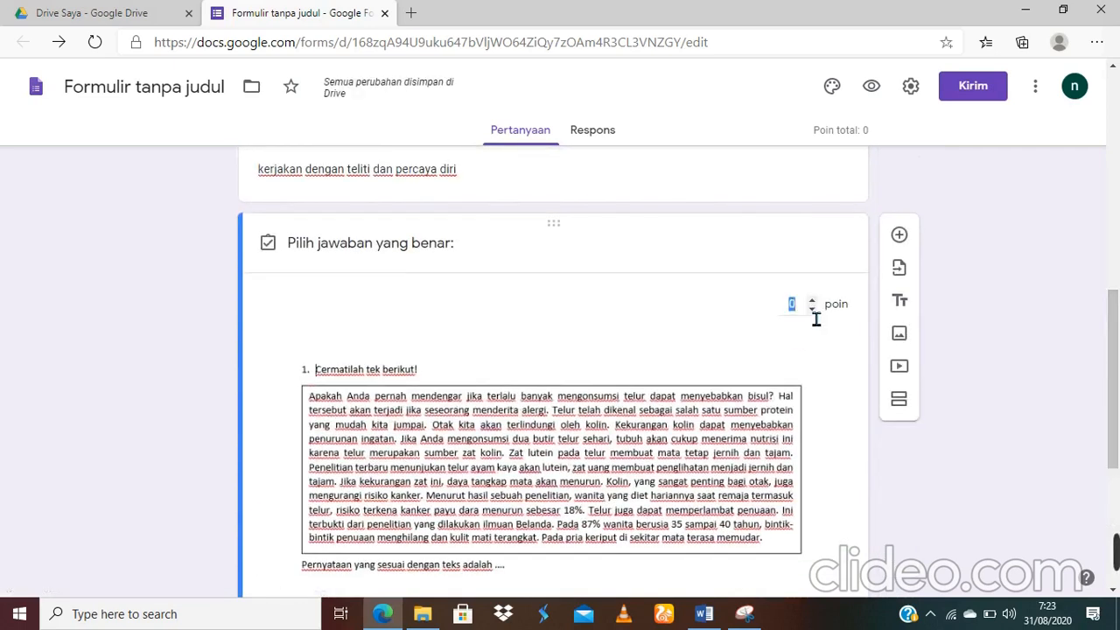
left_click(815, 318)
type("0")
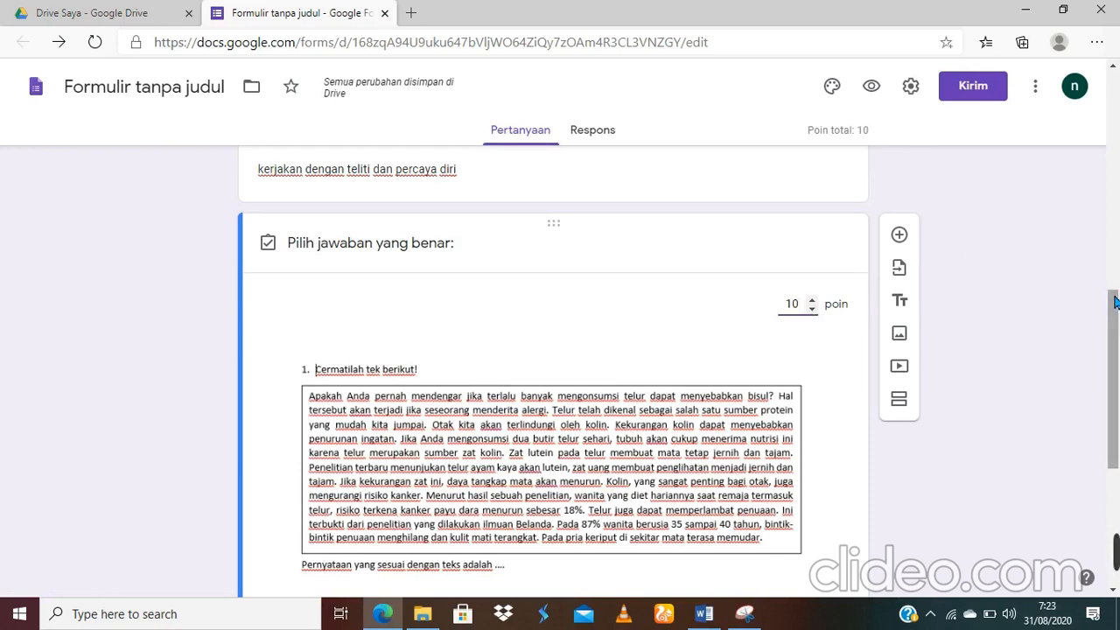
left_click_drag(1116, 297, 1115, 376)
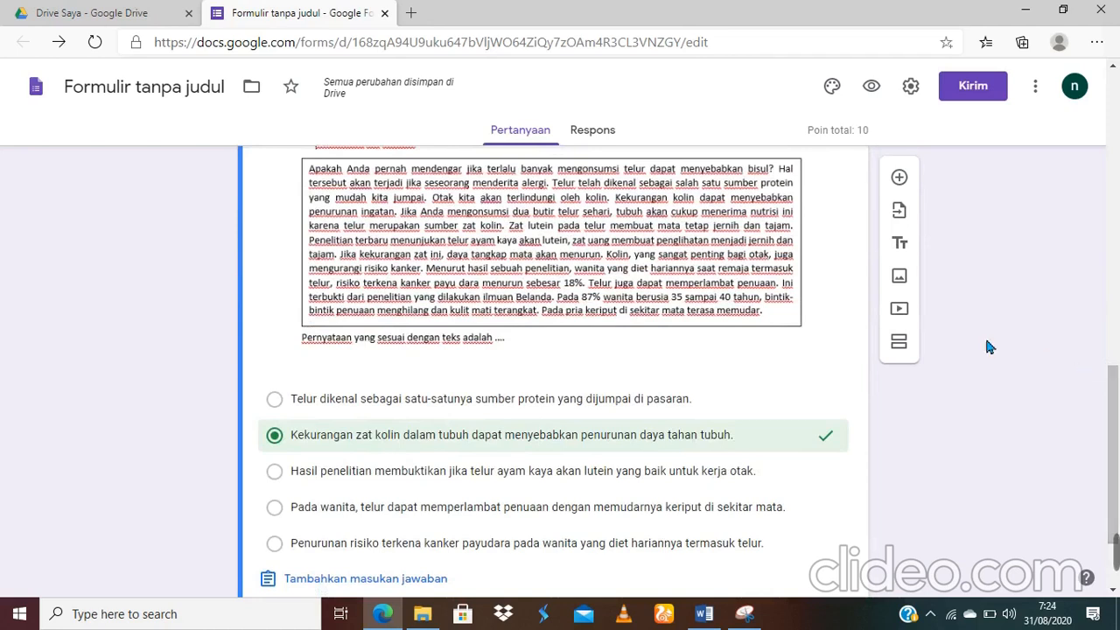
Step: Add section 3 with a blank multiple-choice question and clear the section's default title
left_click(901, 349)
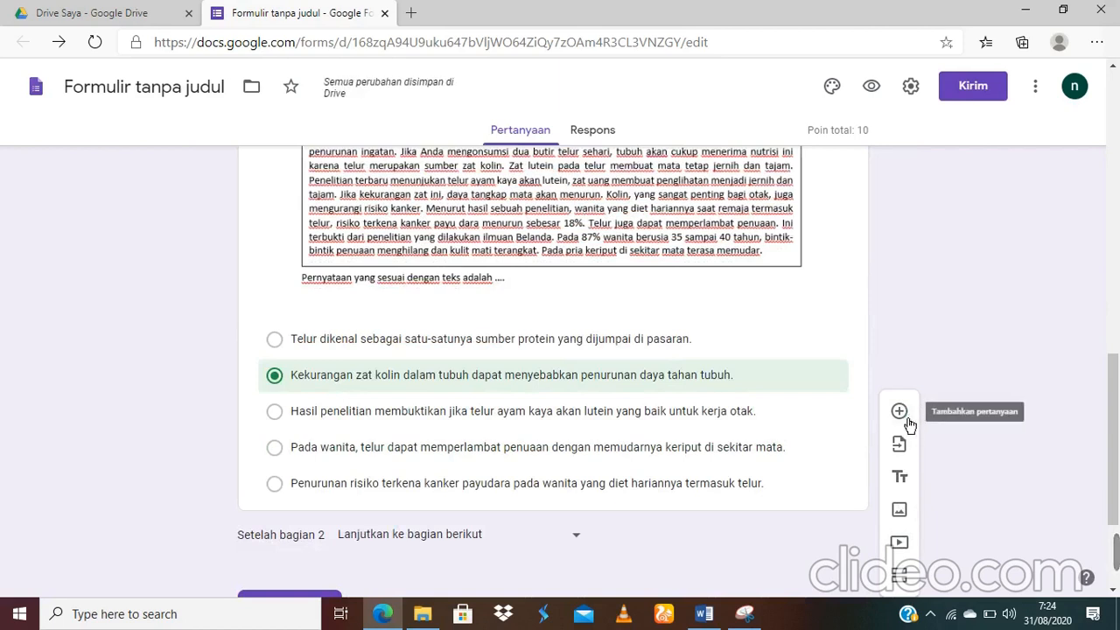
left_click(908, 423)
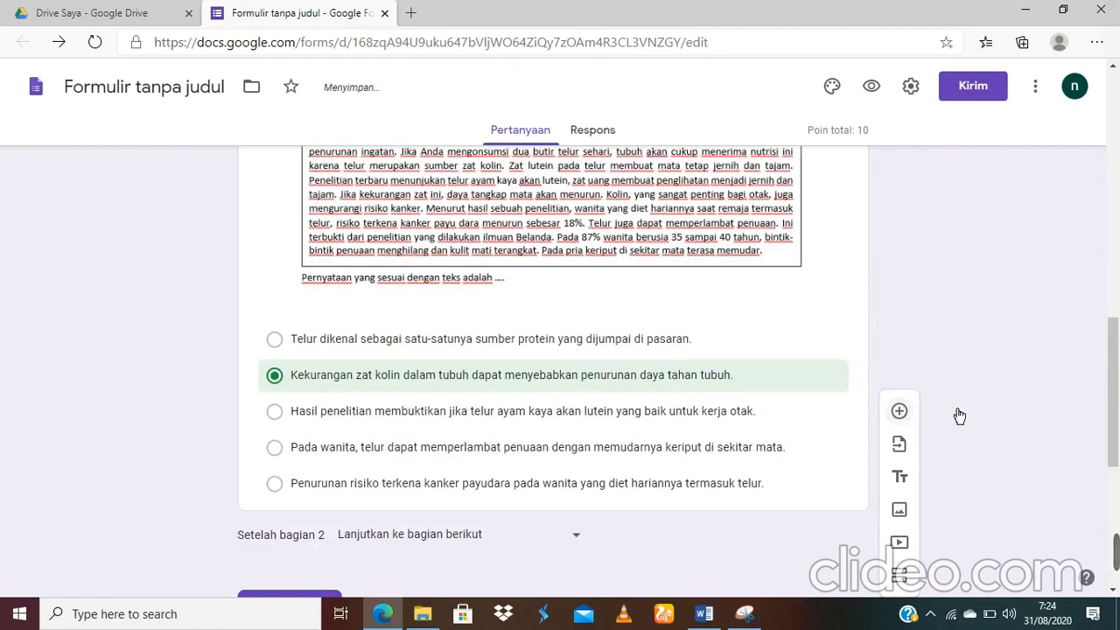
left_click_drag(1115, 375, 1115, 466)
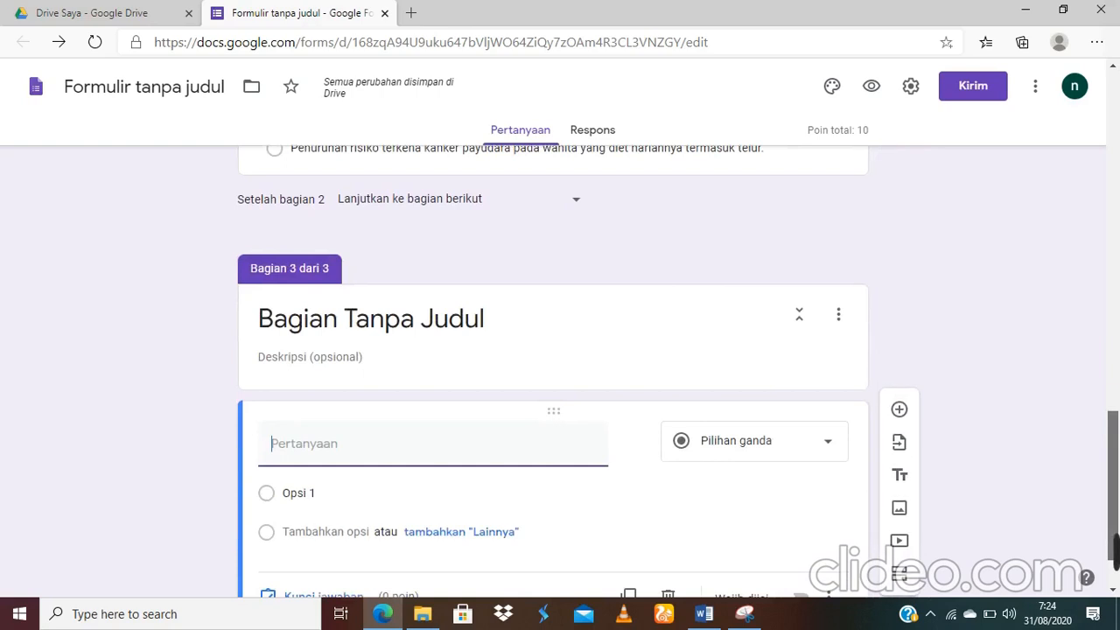
left_click(516, 330)
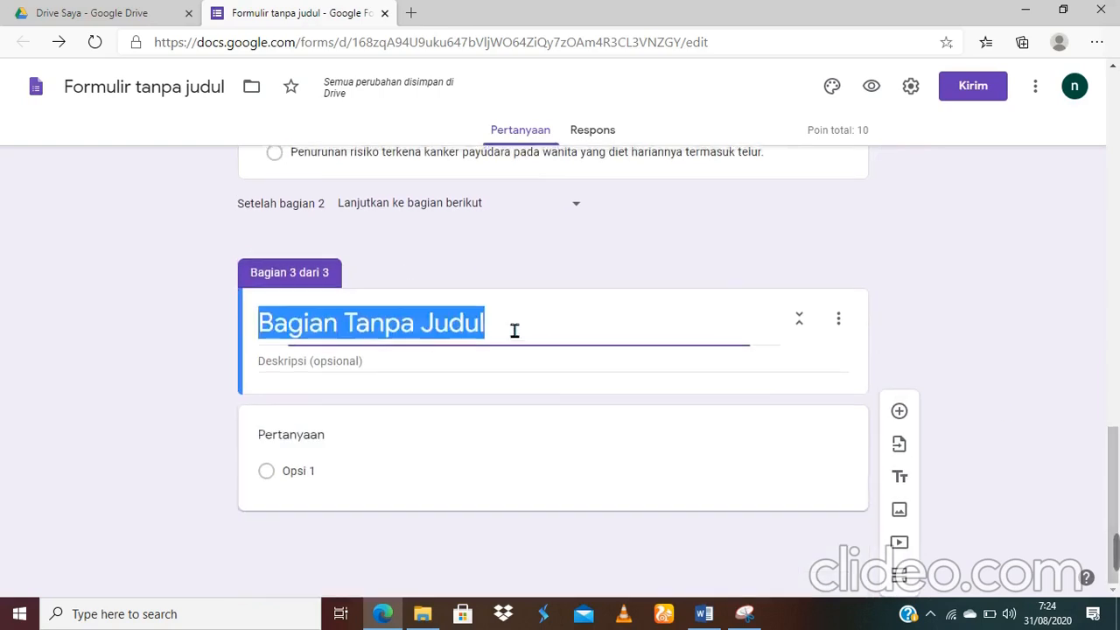
key("BackSpace")
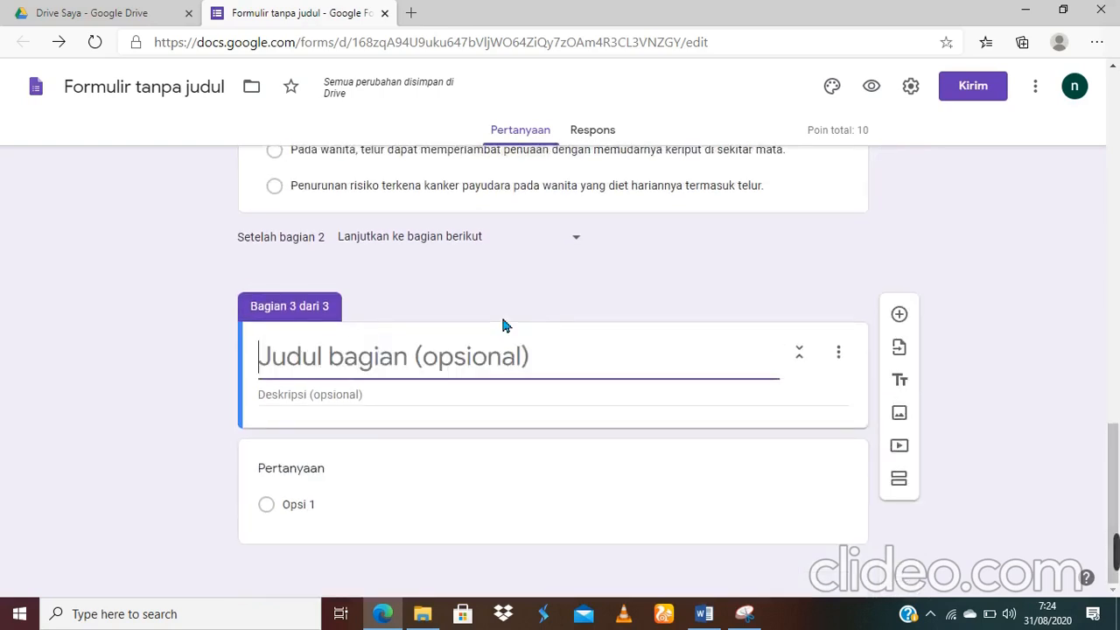
left_click(358, 471)
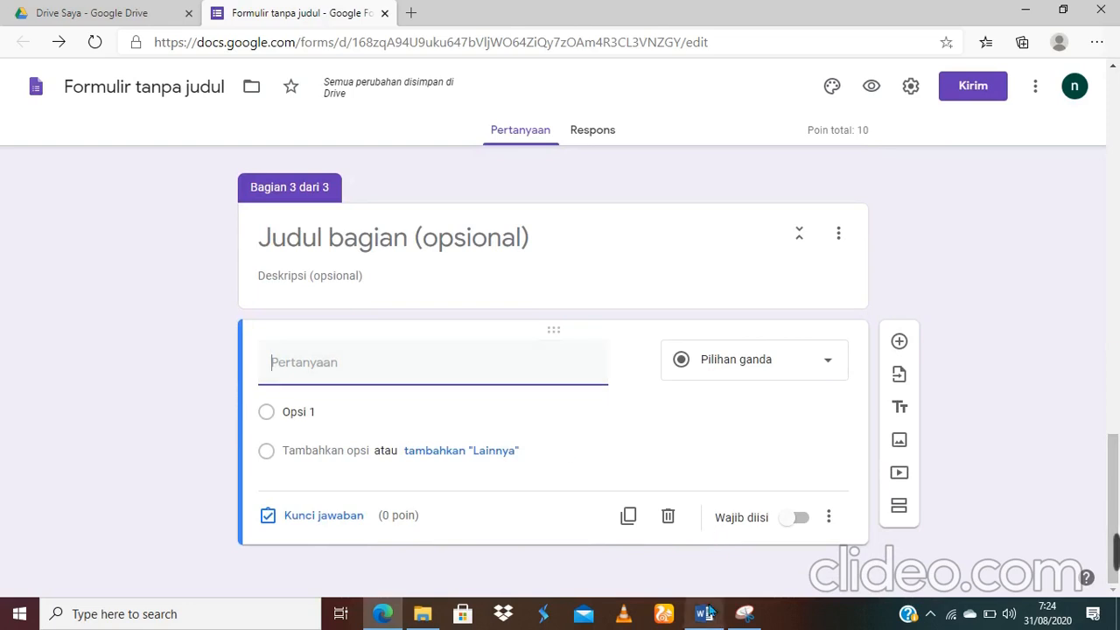
mouse_move(711, 613)
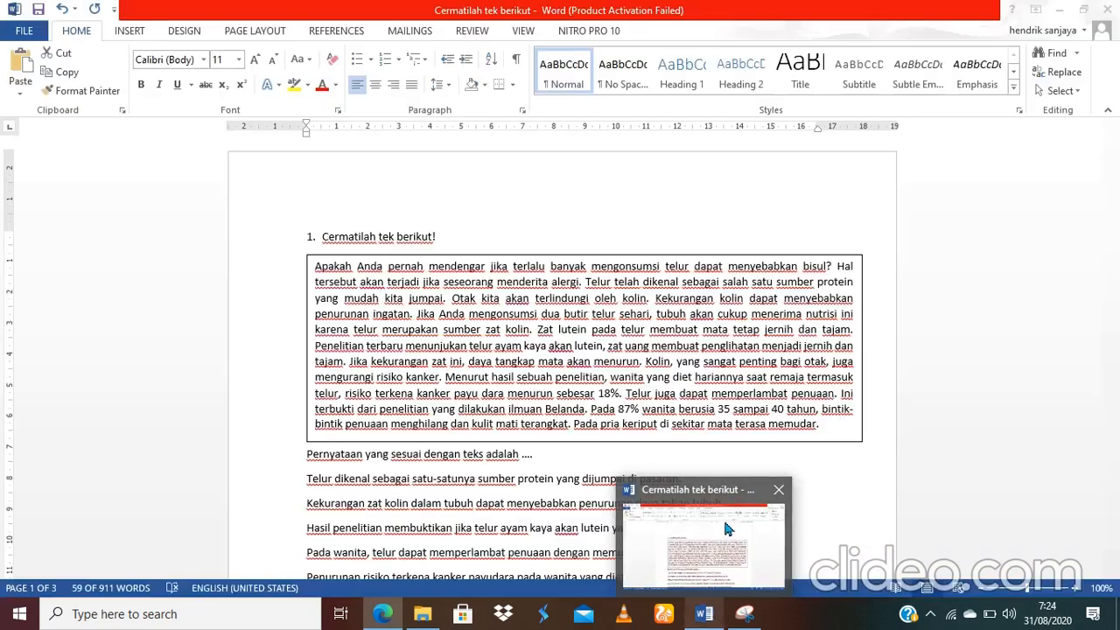
Step: Bring the Word document forward and scroll down to question 2's passage and options
left_click(723, 517)
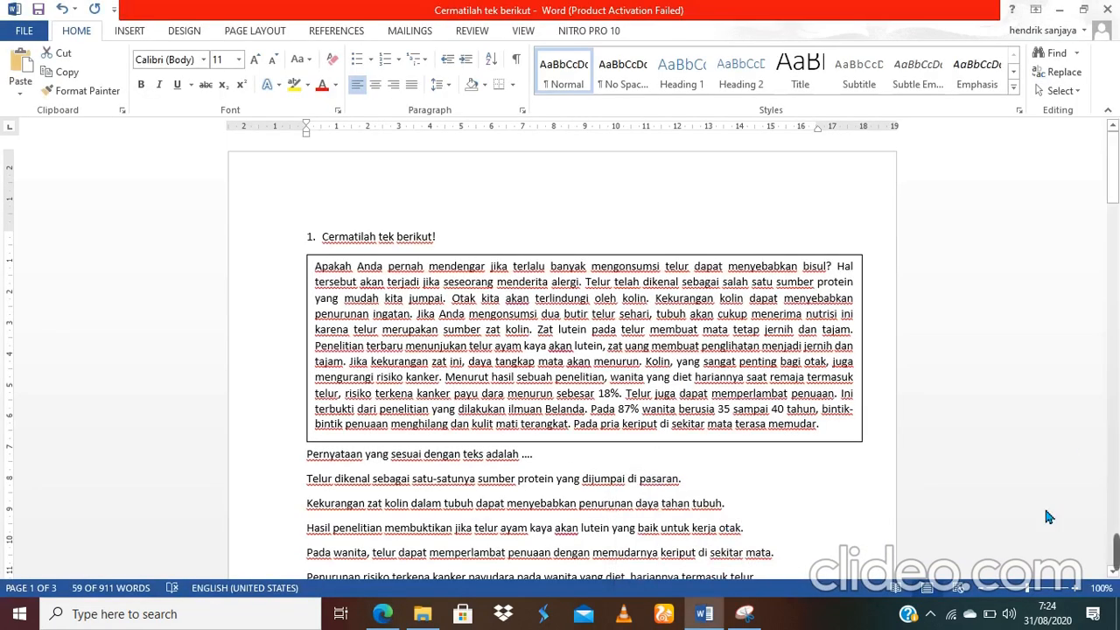
left_click(1104, 469)
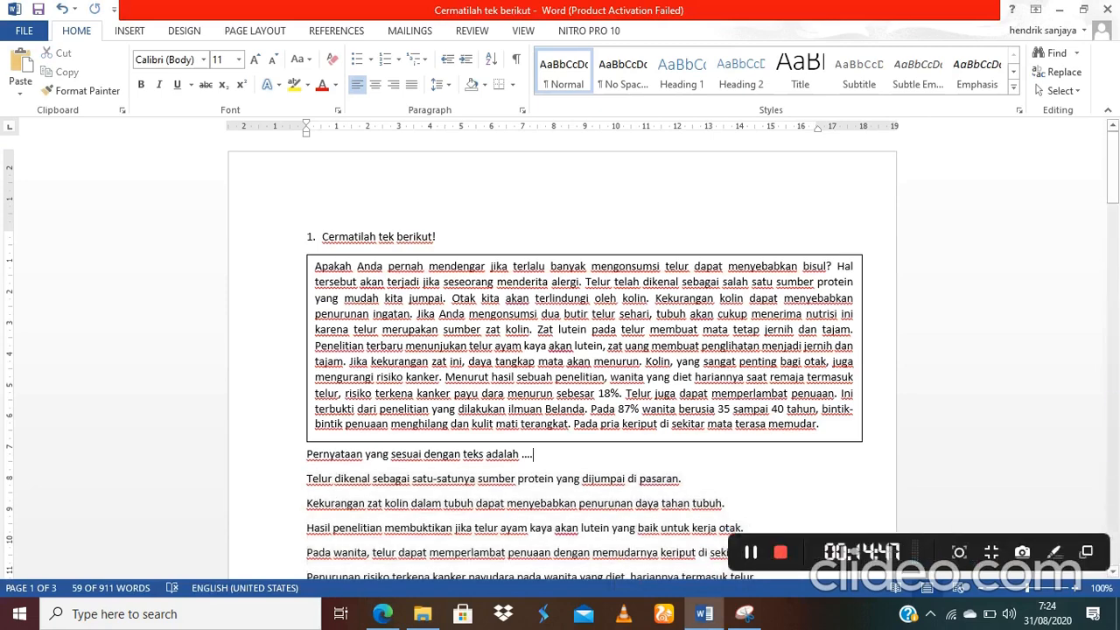
left_click_drag(1113, 182, 1113, 223)
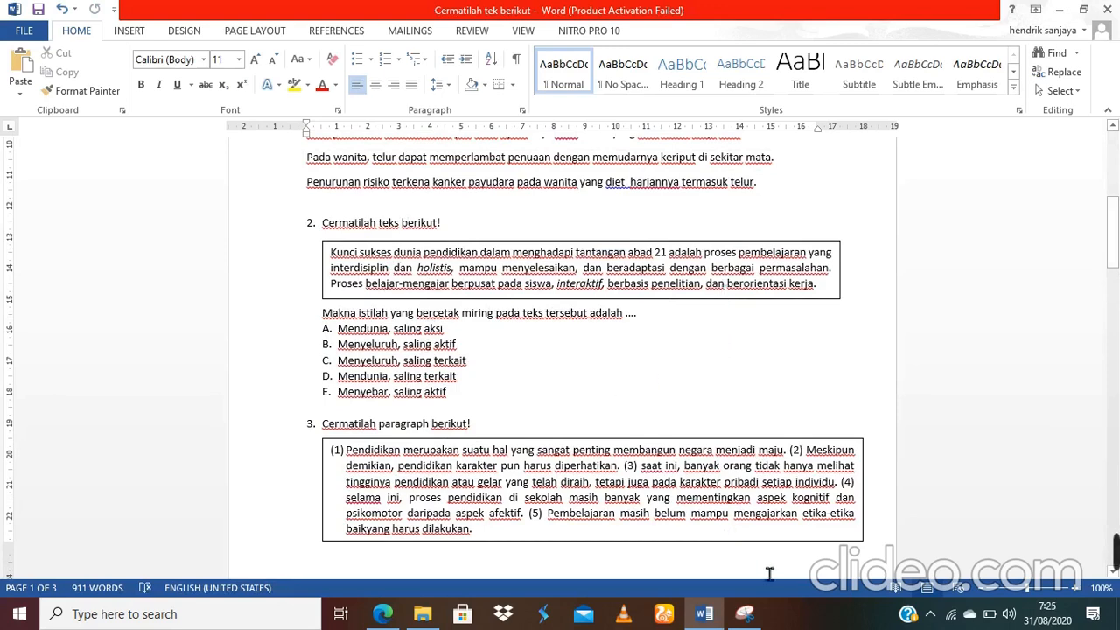
mouse_move(745, 614)
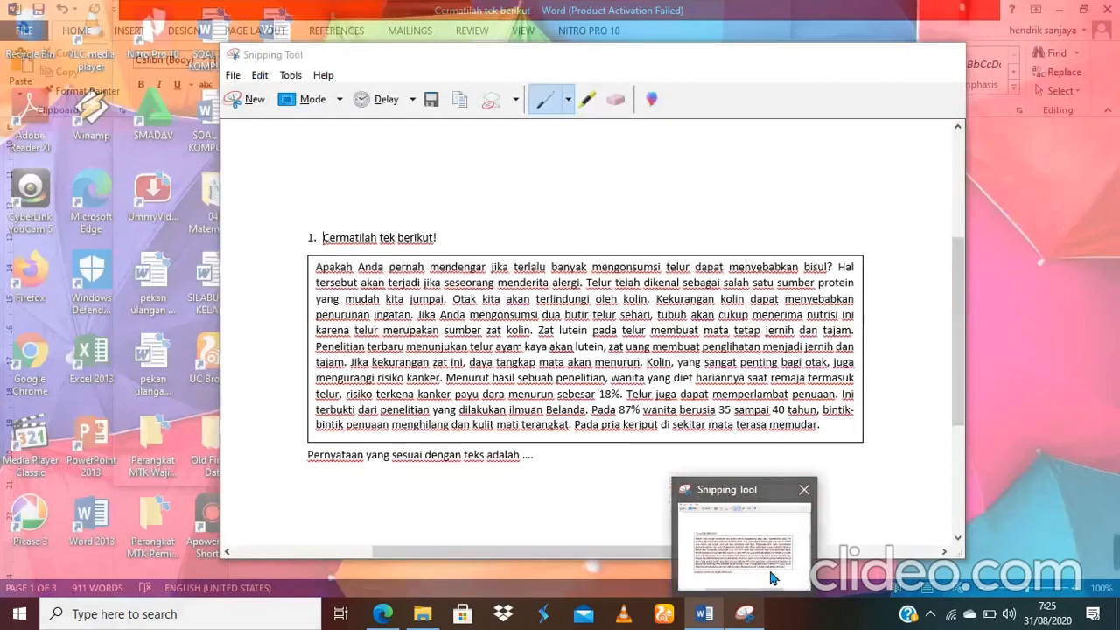
Step: Snip question 2's title, passage and prompt, and save it as PNG '3' in Pictures
left_click(763, 560)
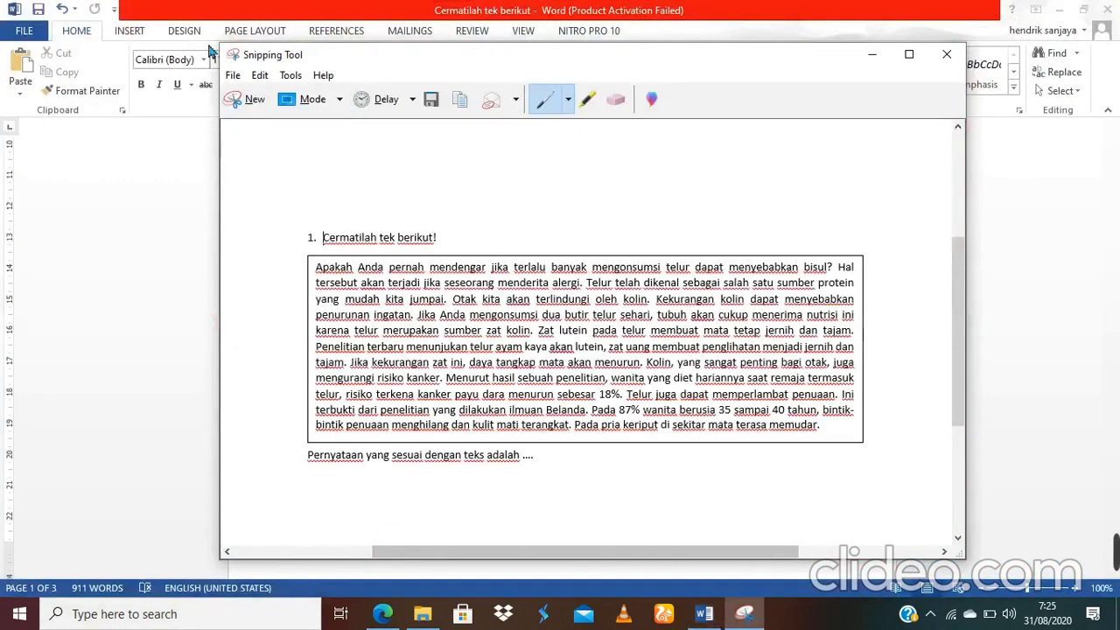
left_click(251, 99)
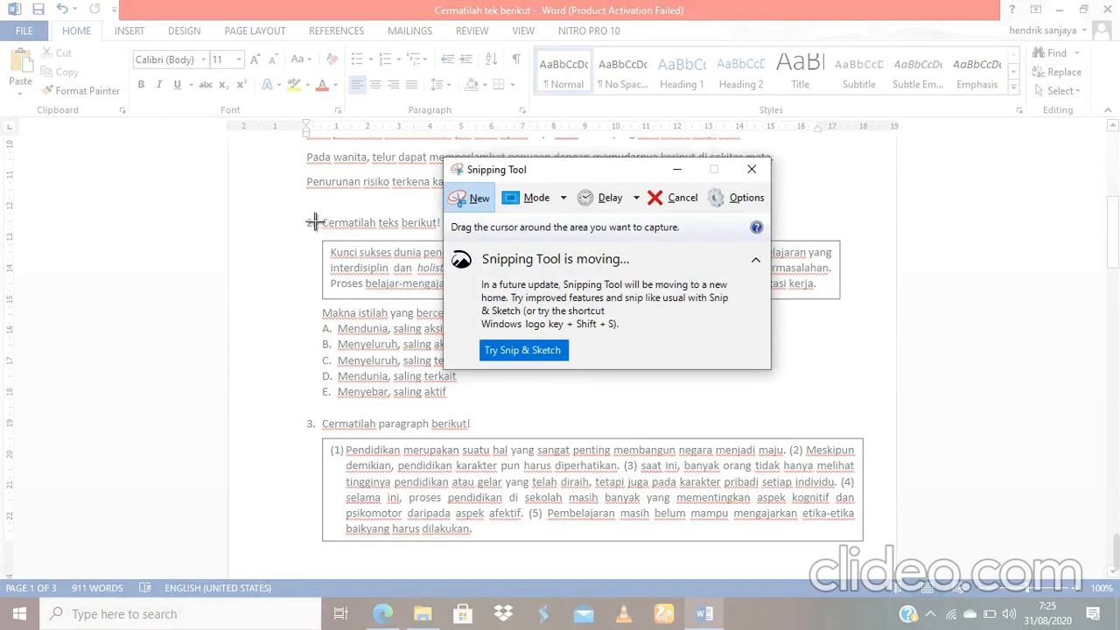
left_click_drag(312, 221, 885, 334)
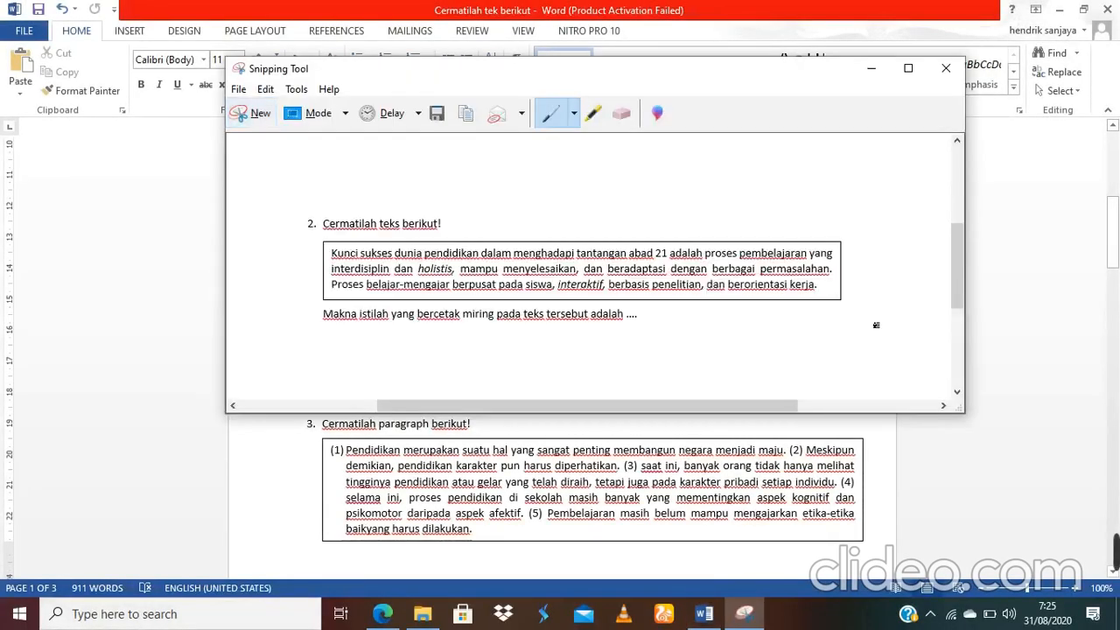
left_click(238, 90)
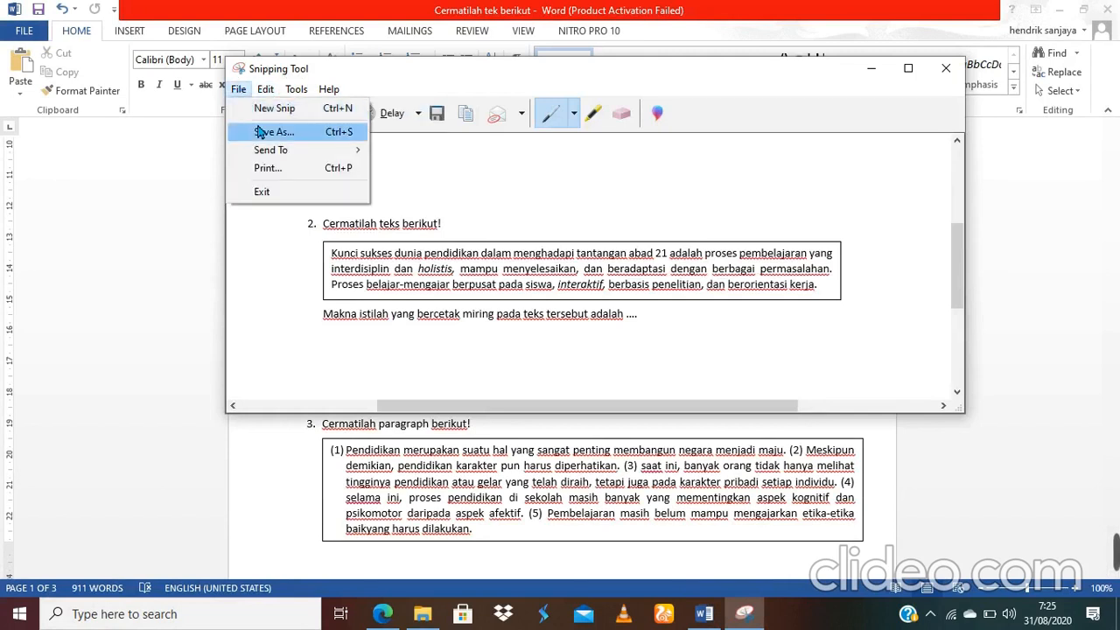
left_click(262, 109)
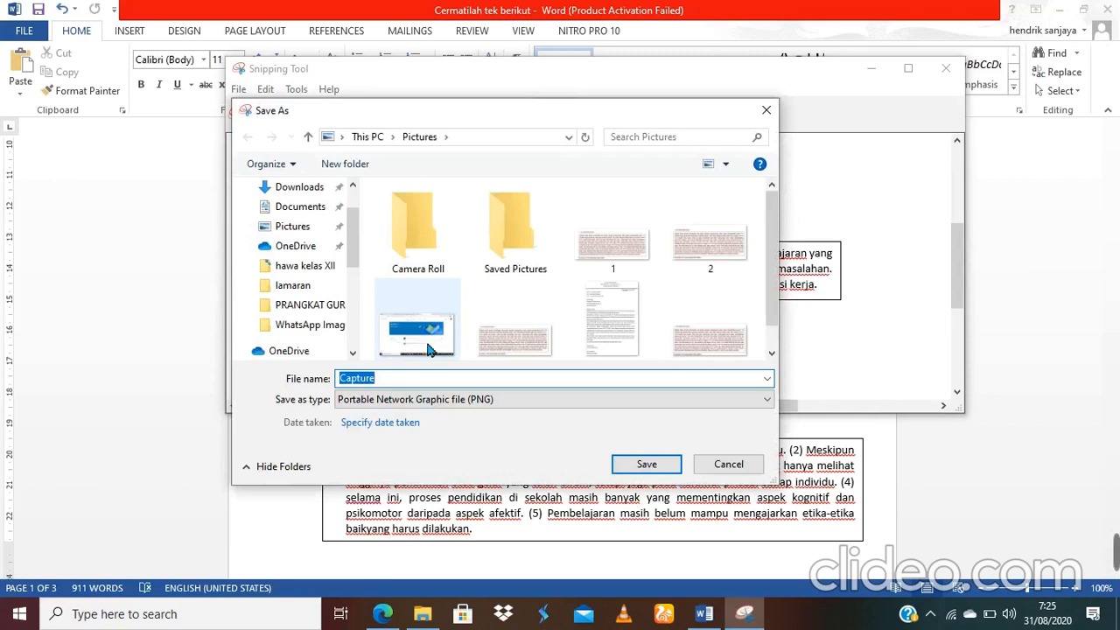
key("BackSpace")
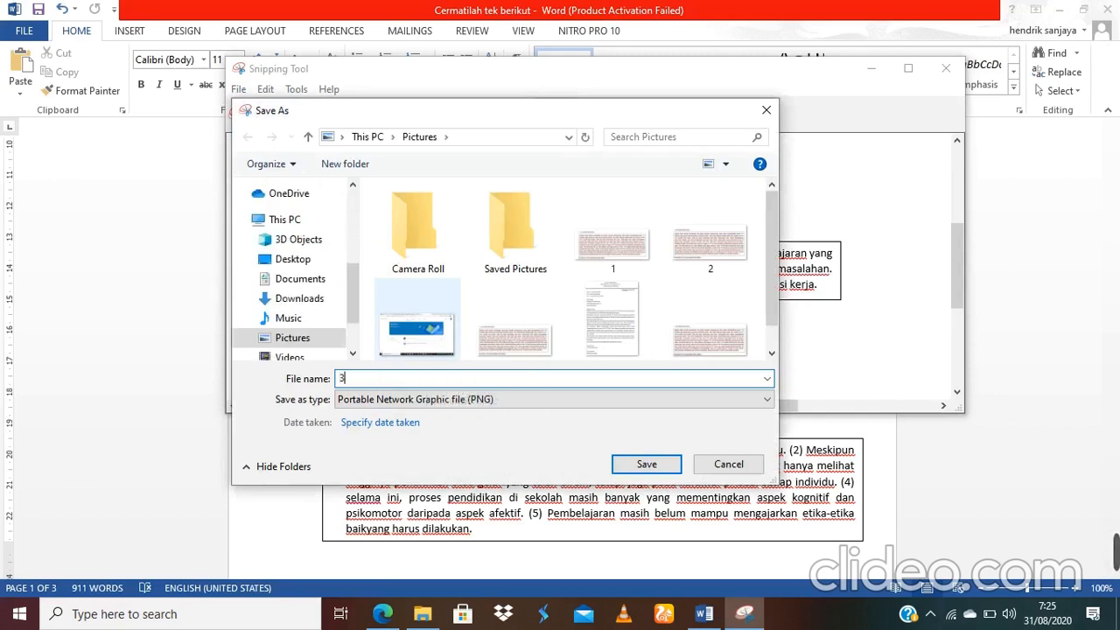
left_click(658, 469)
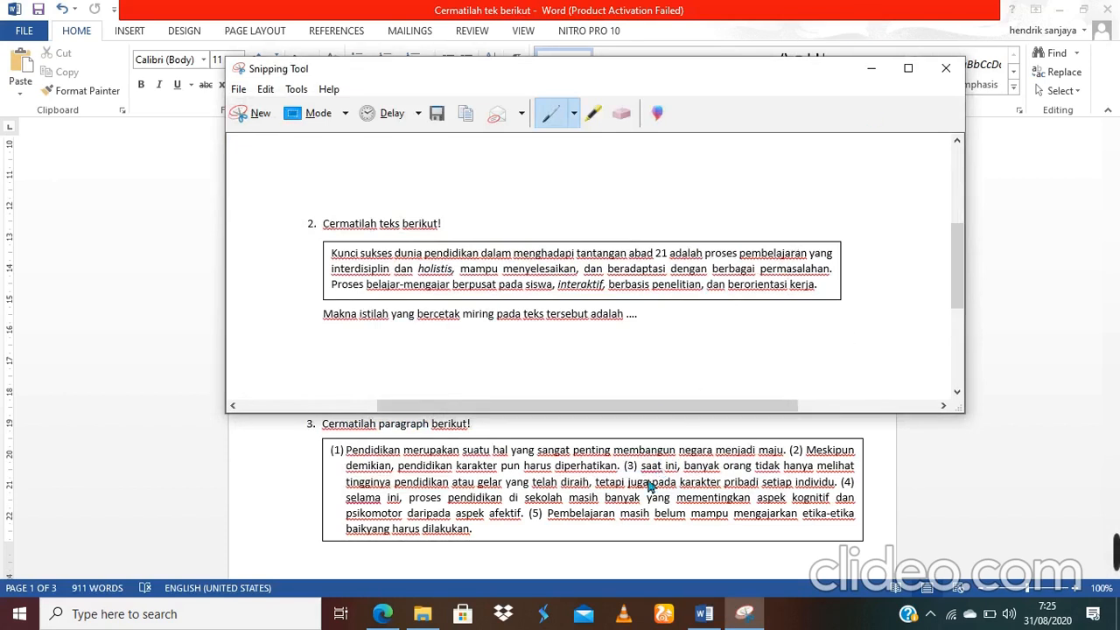
Step: Upload image '3' from Pictures as the picture for section 3's question
mouse_move(385, 610)
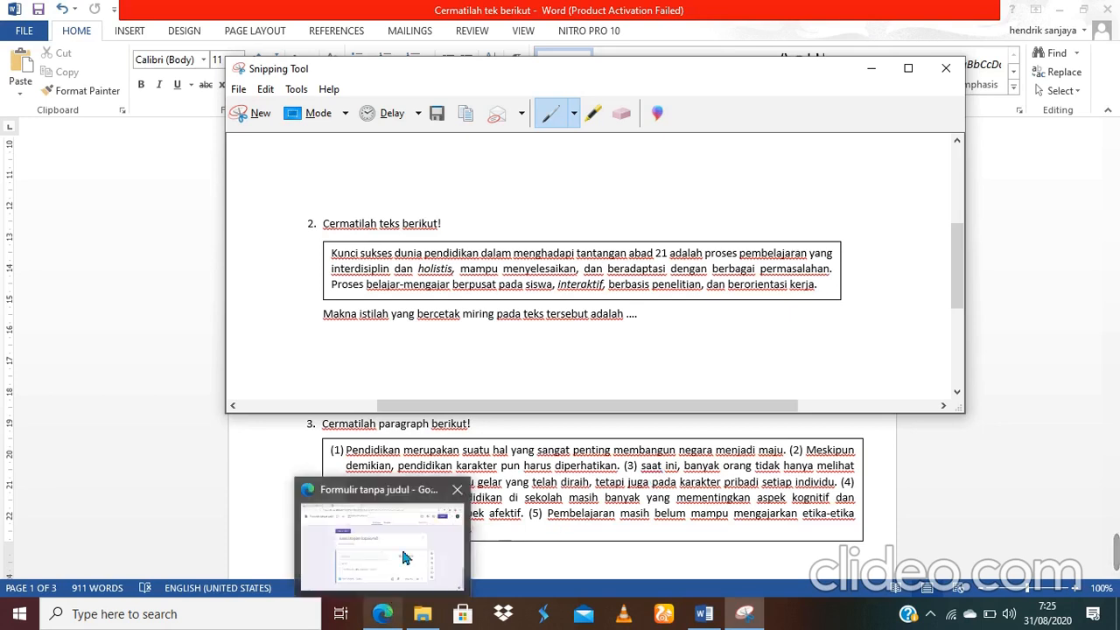
left_click(400, 546)
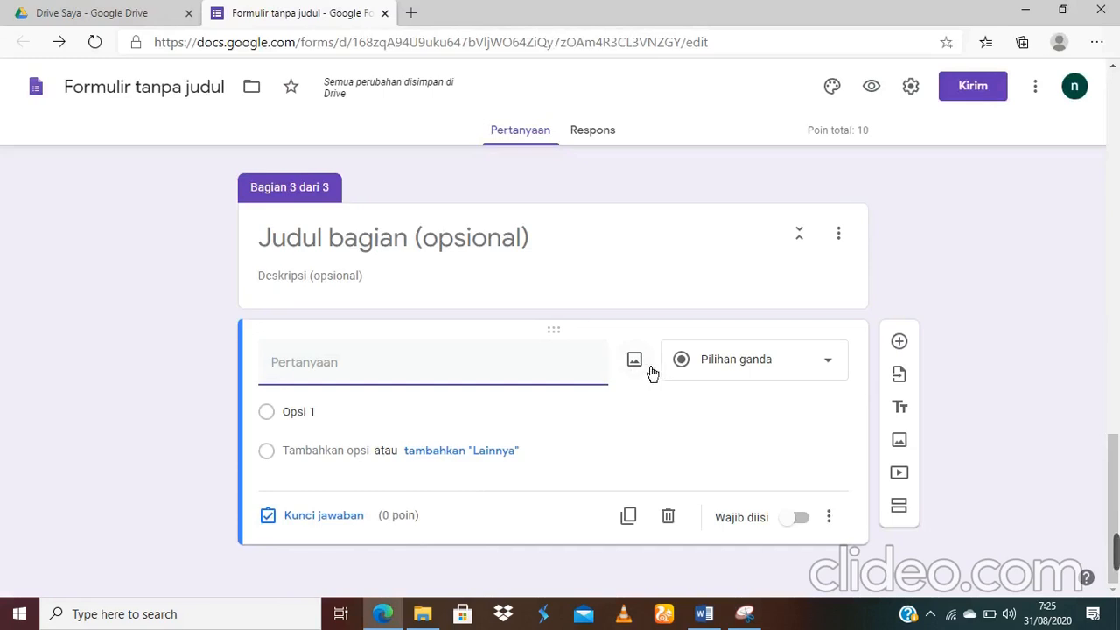
left_click(651, 373)
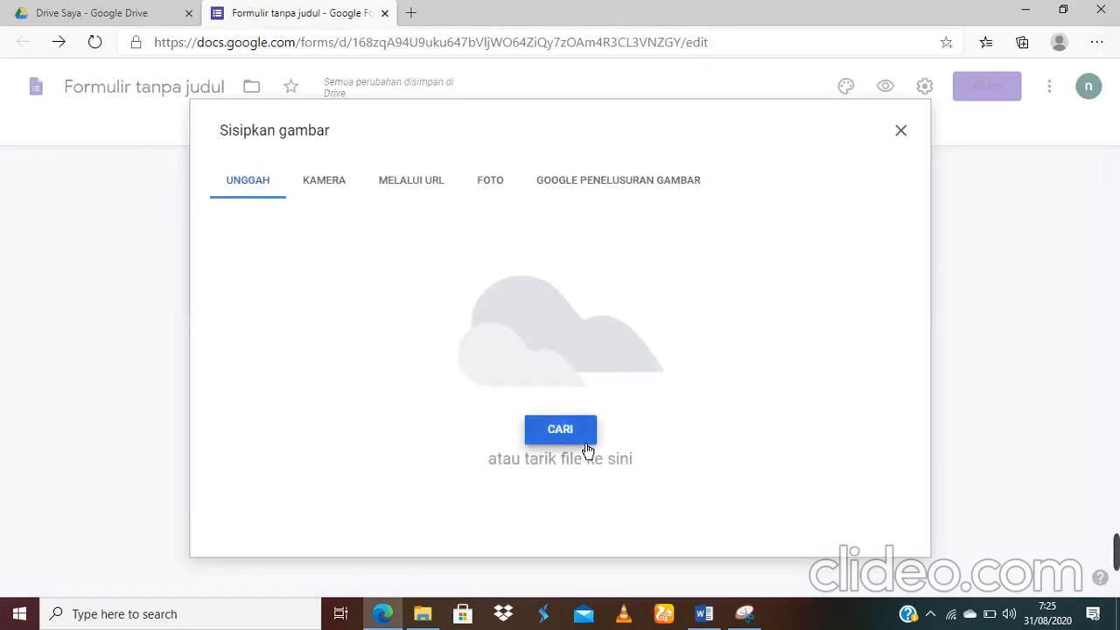
left_click(577, 442)
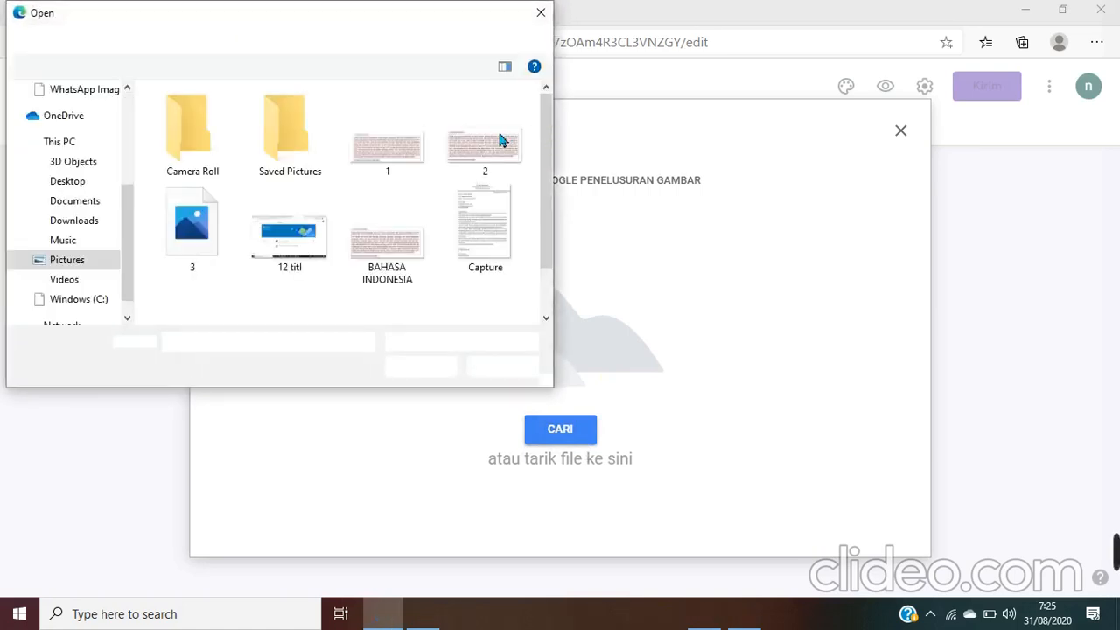
left_click(202, 235)
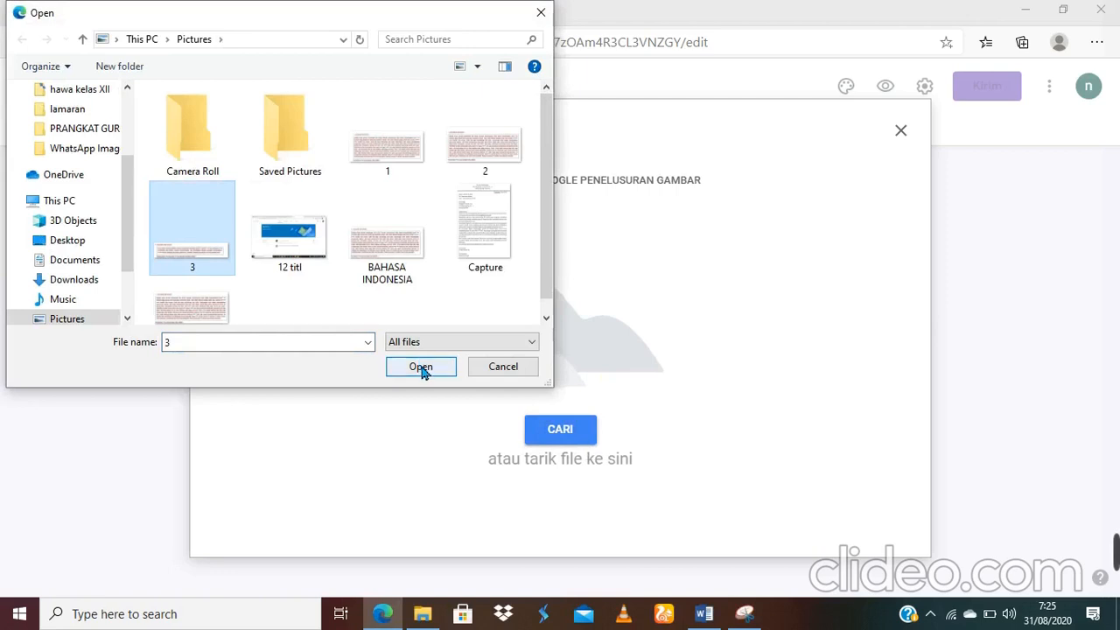
double_click(207, 244)
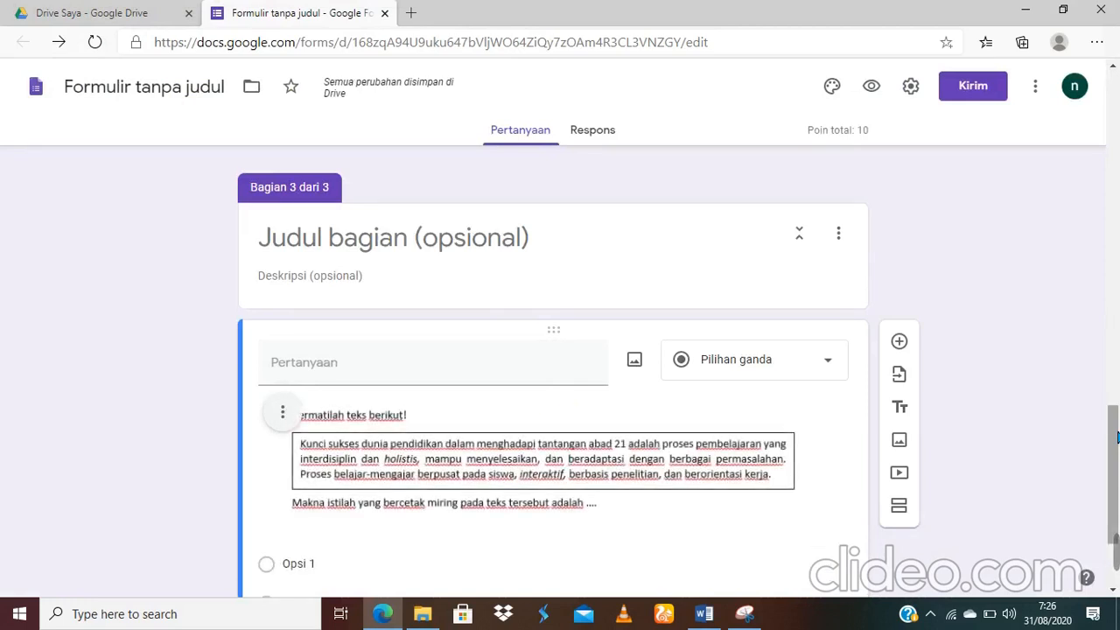
left_click_drag(1117, 436, 1117, 474)
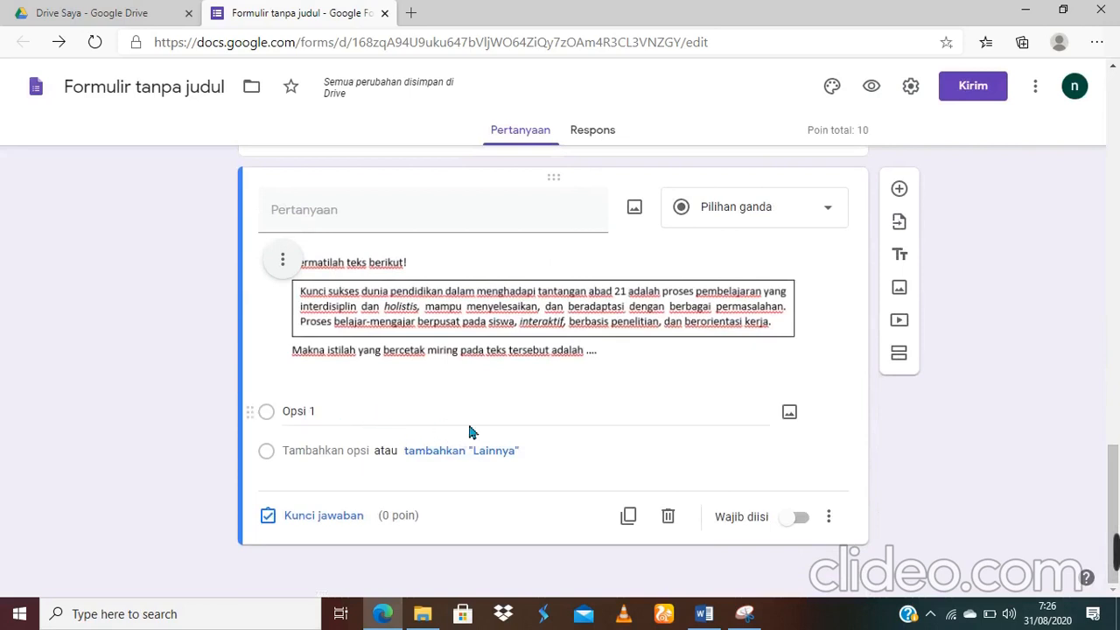
Step: Set question 2's answers A–E to no numbering and copy the five statements
mouse_move(705, 613)
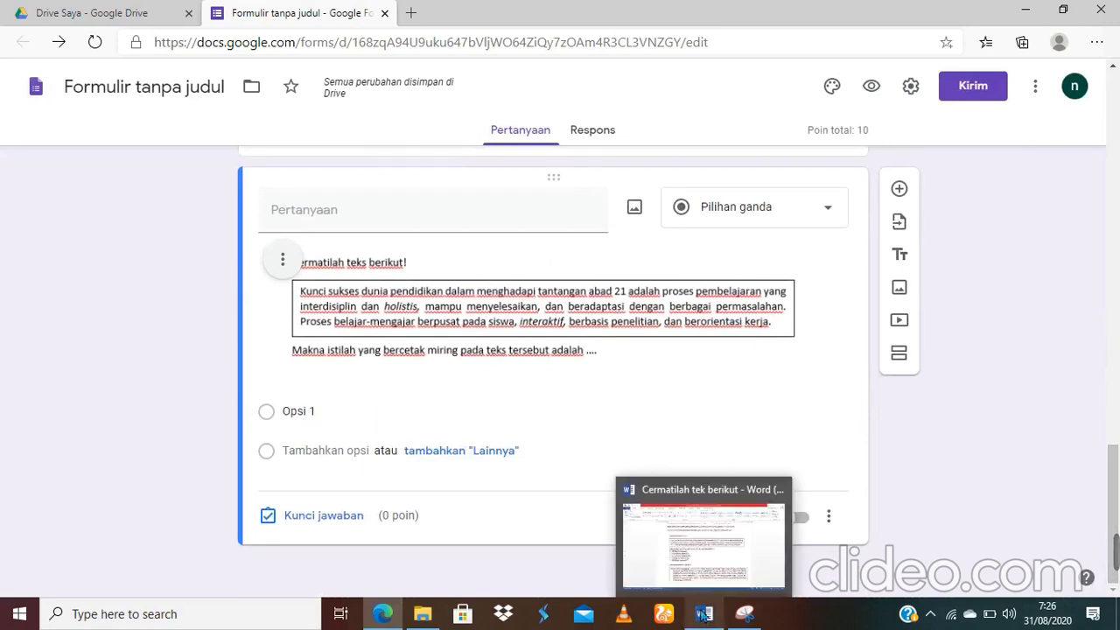
left_click(728, 513)
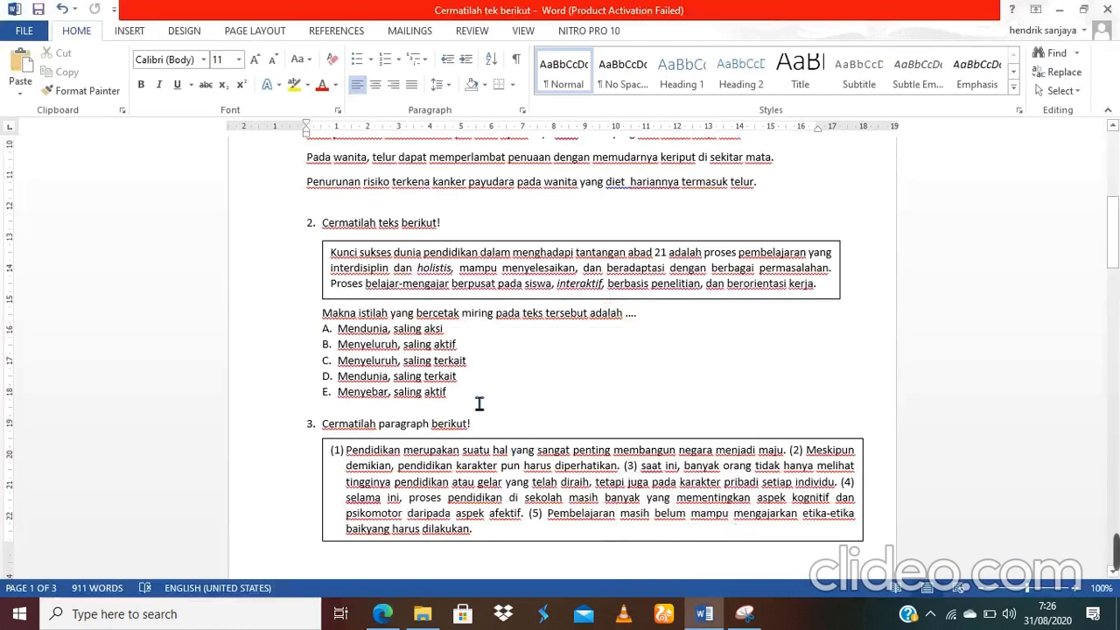
left_click_drag(456, 399, 315, 336)
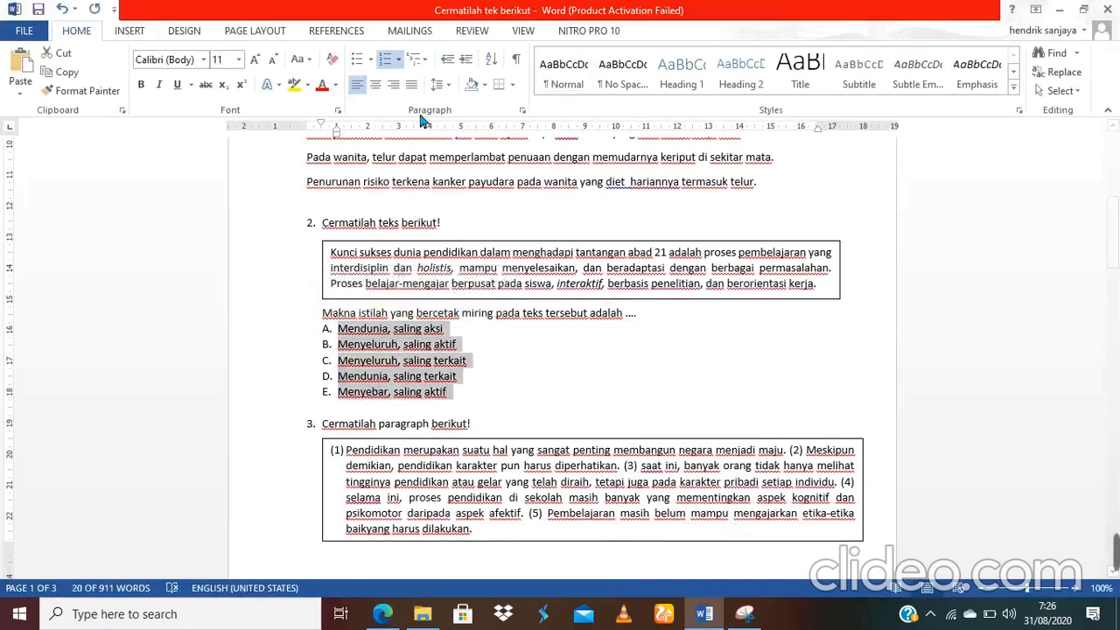
left_click(400, 61)
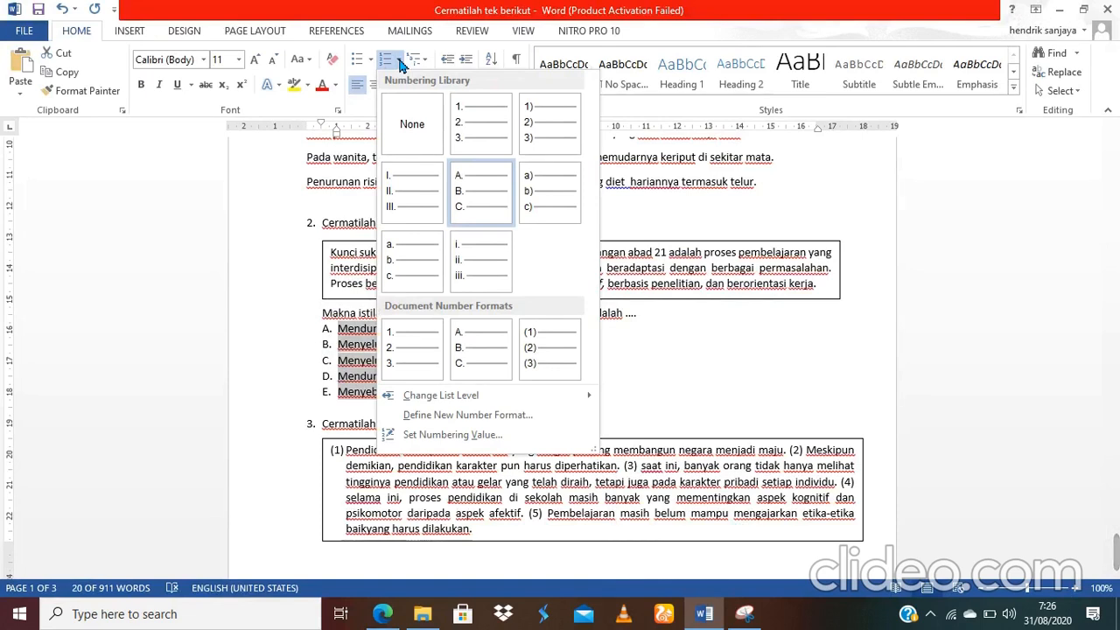
left_click(418, 139)
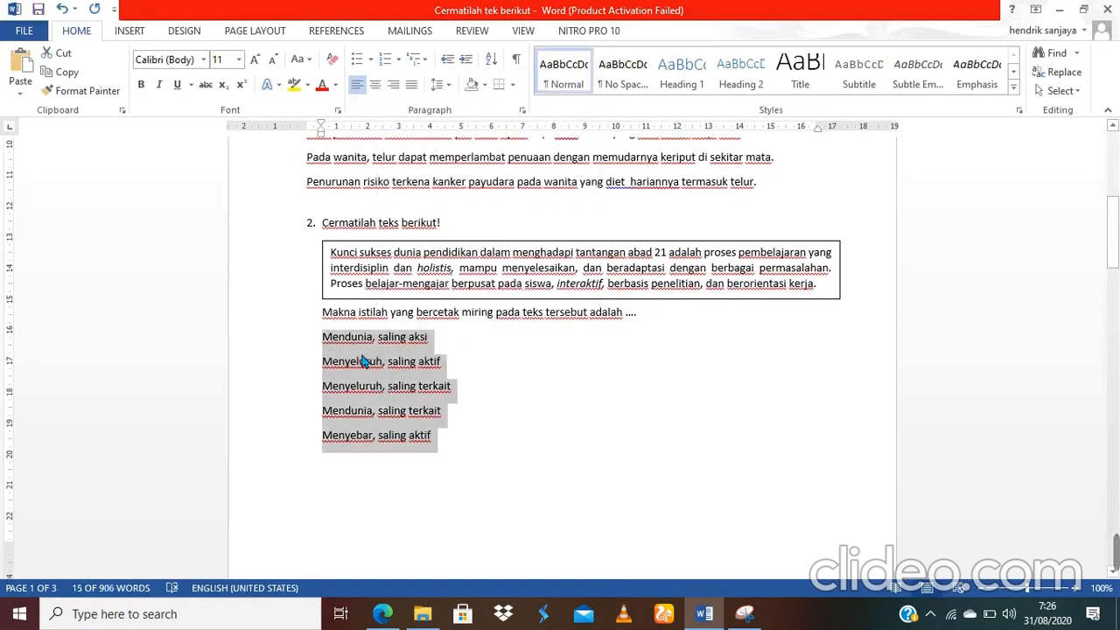
right_click(364, 361)
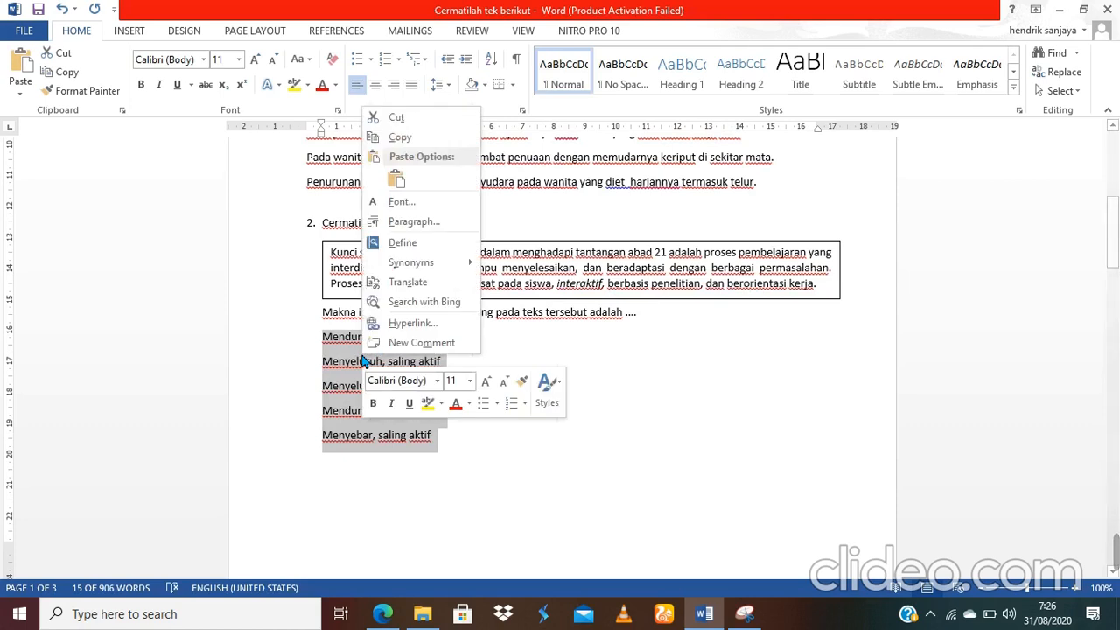
left_click(411, 136)
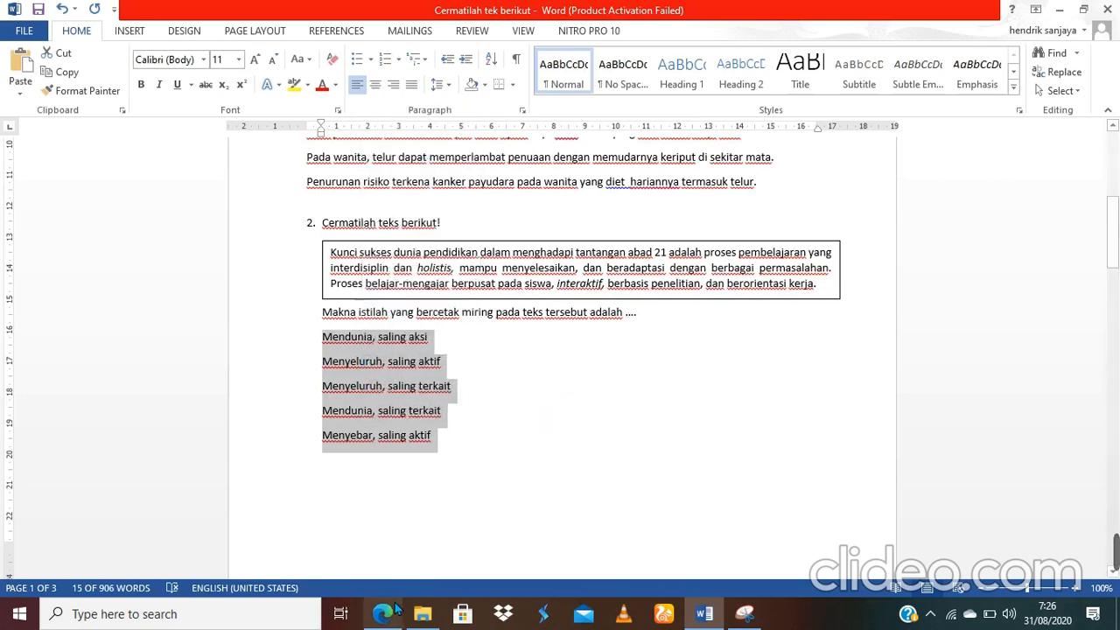
Step: Paste question 2's five answer statements as the question's choices
mouse_move(395, 610)
left_click(410, 546)
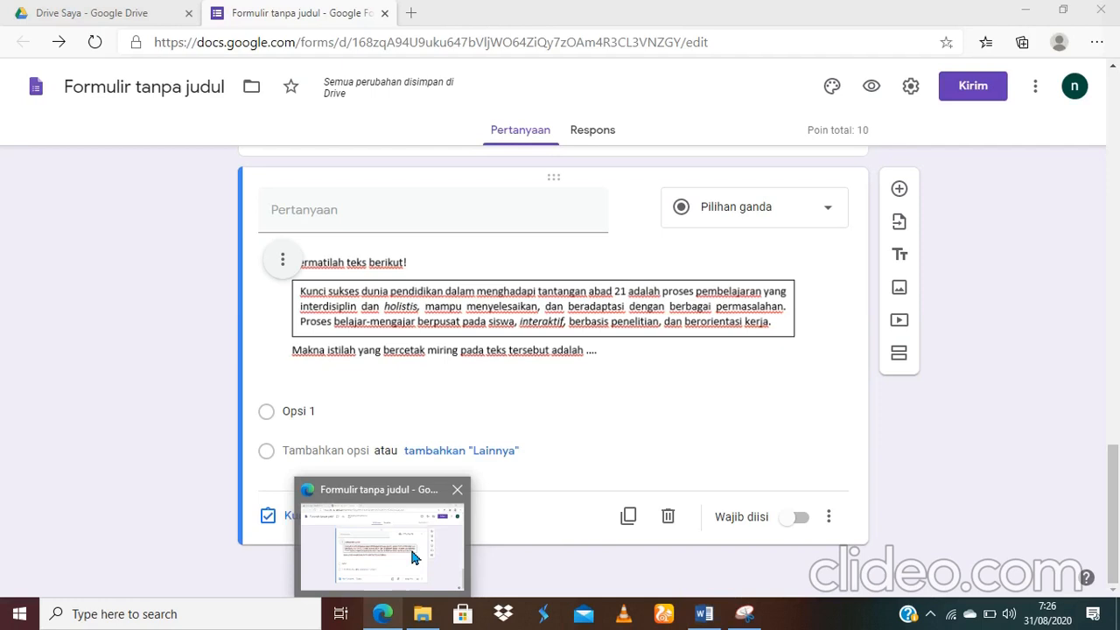
left_click(336, 426)
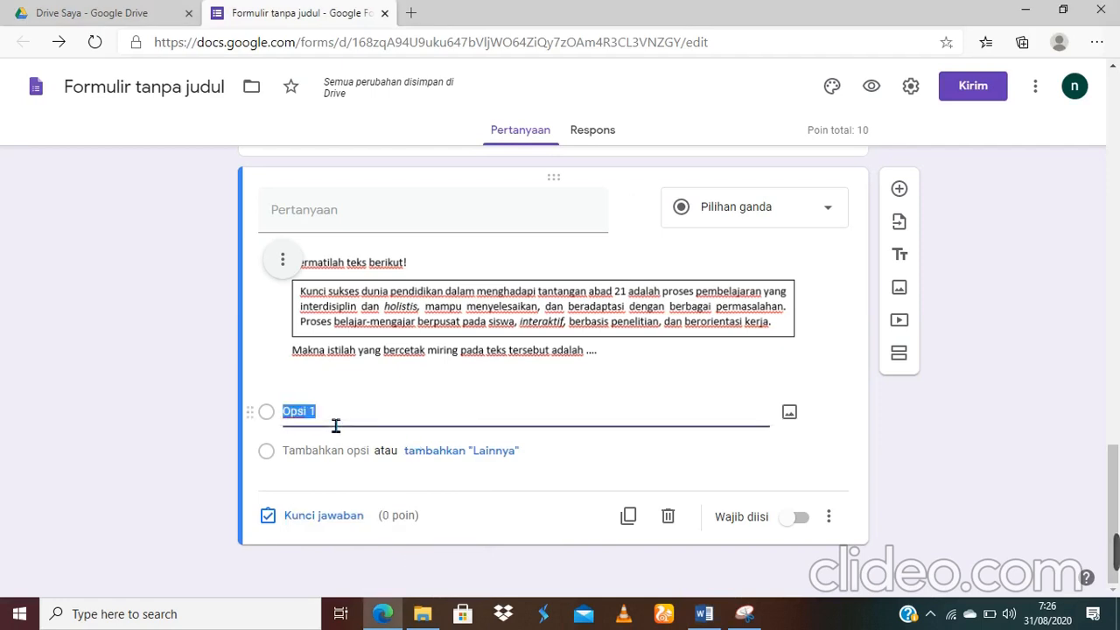
right_click(324, 413)
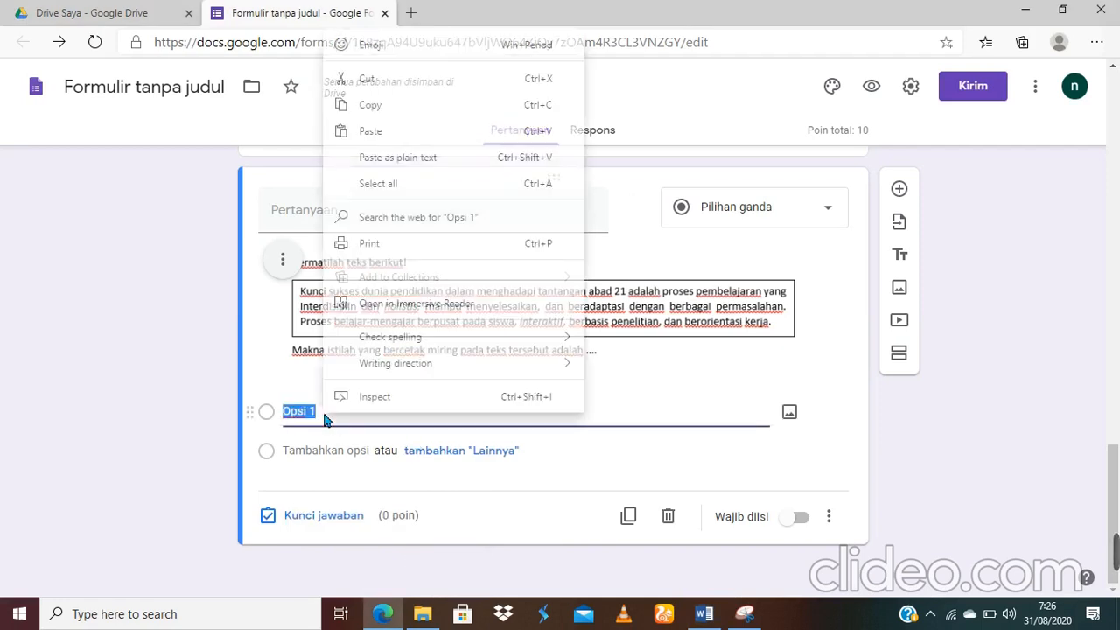
left_click(388, 131)
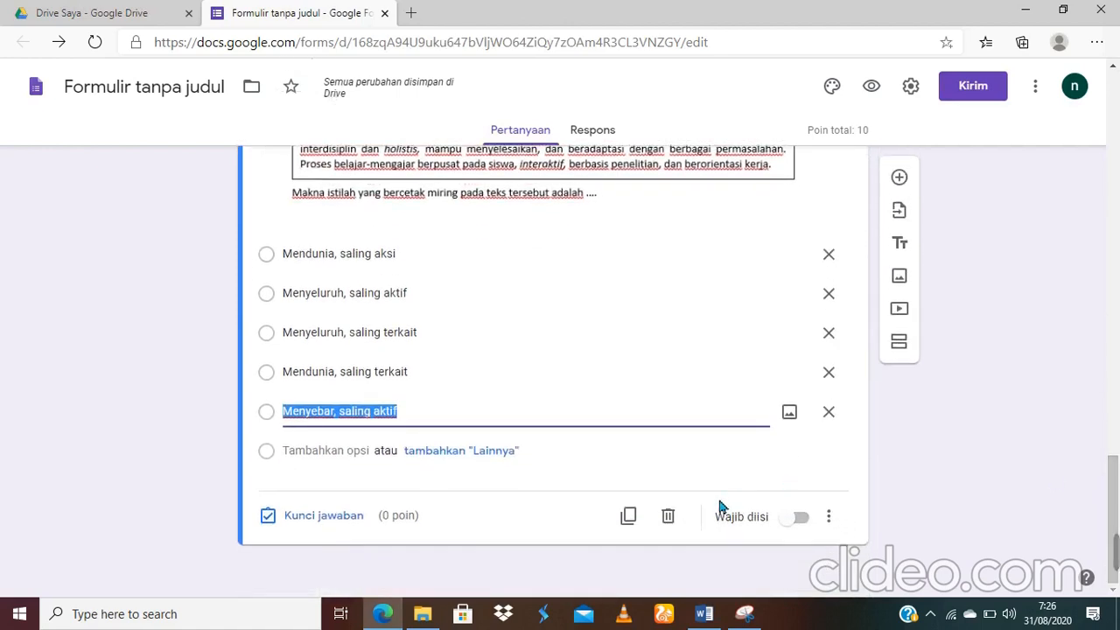
Step: Make the question required and turn on 'Acak urutan opsi' to shuffle its options
left_click(798, 518)
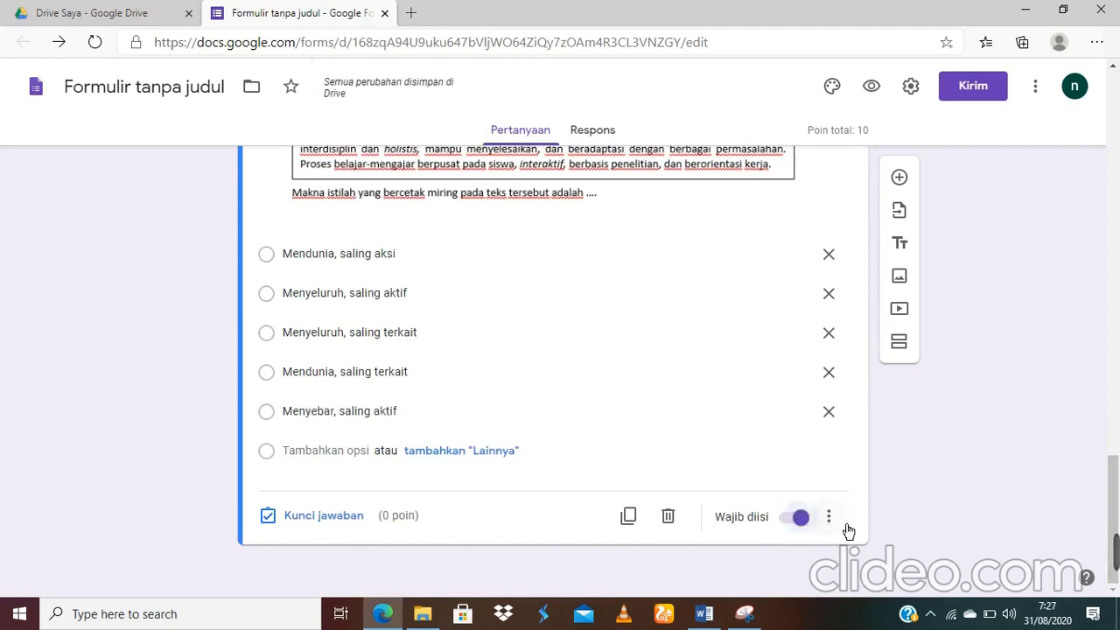
left_click(841, 523)
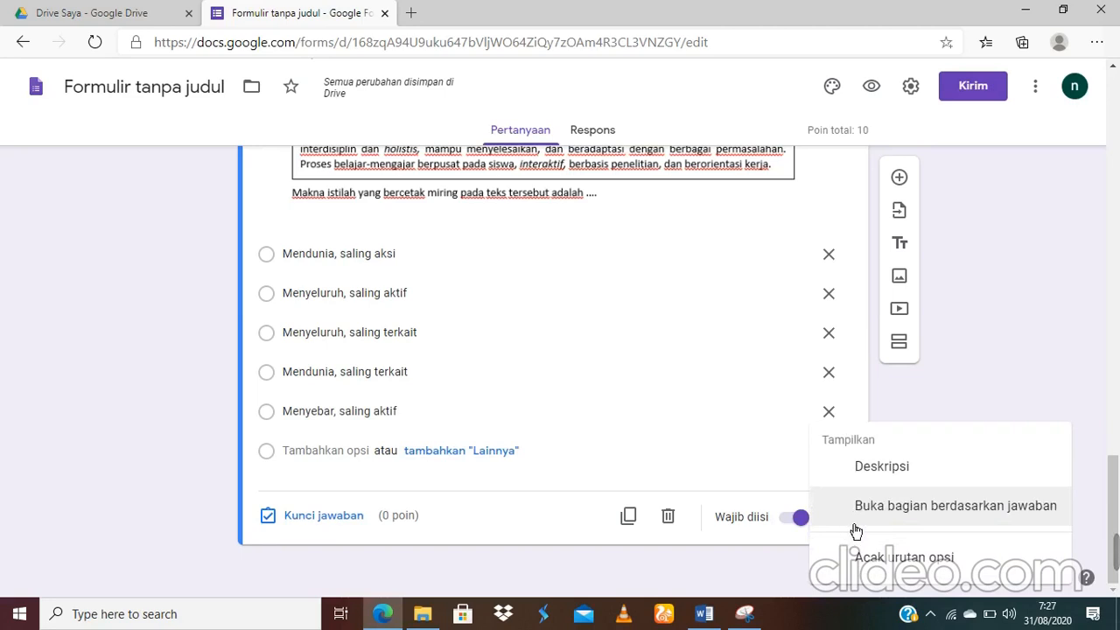
left_click(924, 561)
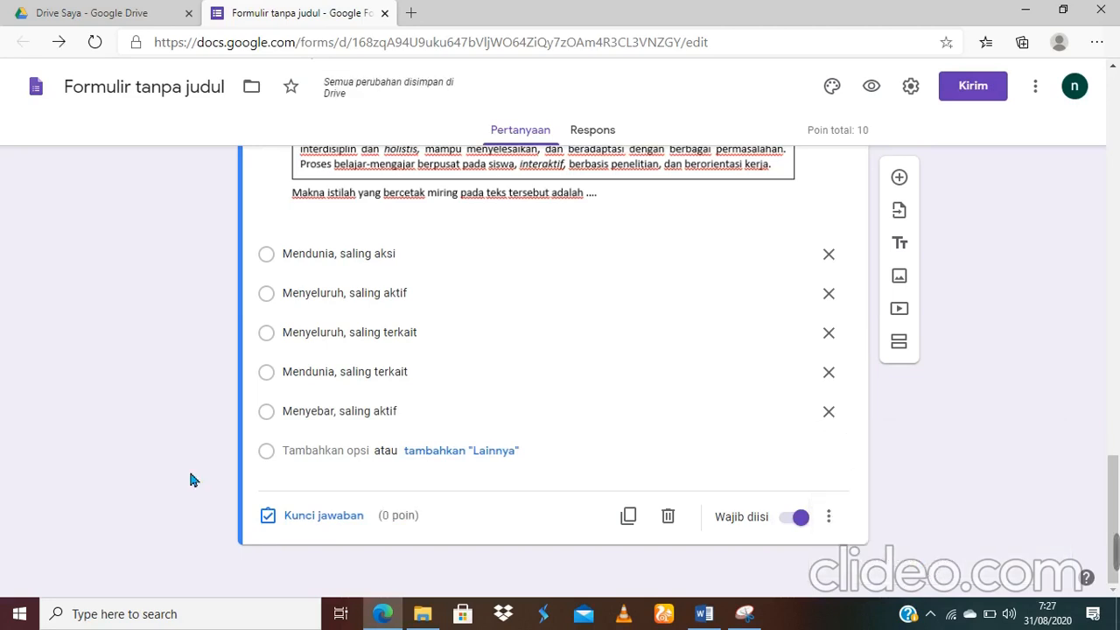
Step: In the answer key, enter 10 points and mark 'Menyeluruh, saling terkait' as correct
left_click(323, 516)
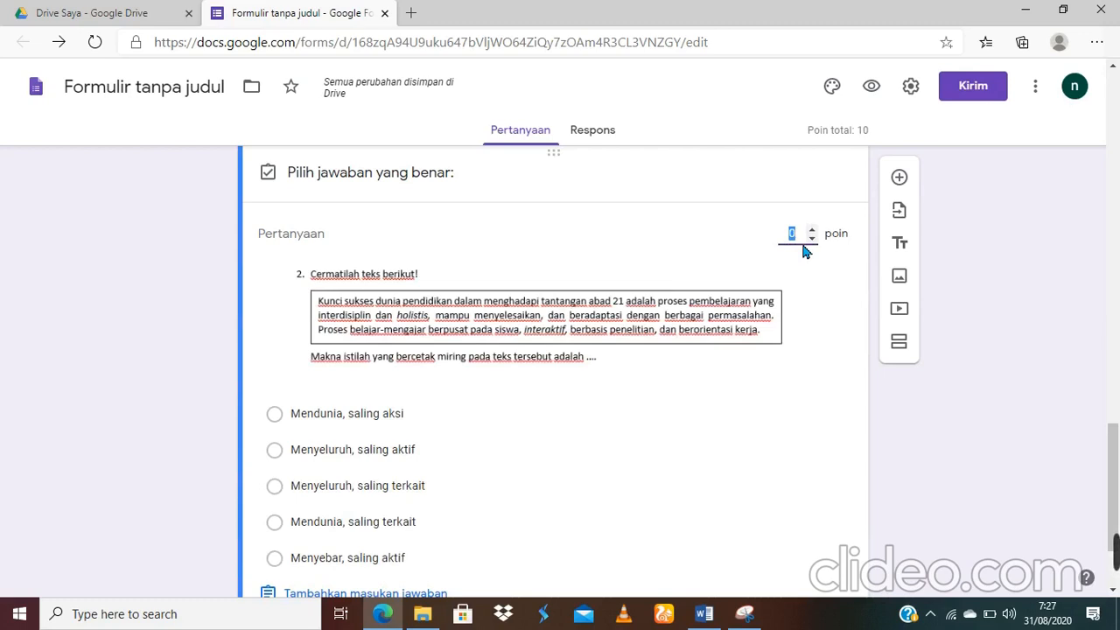
type("10")
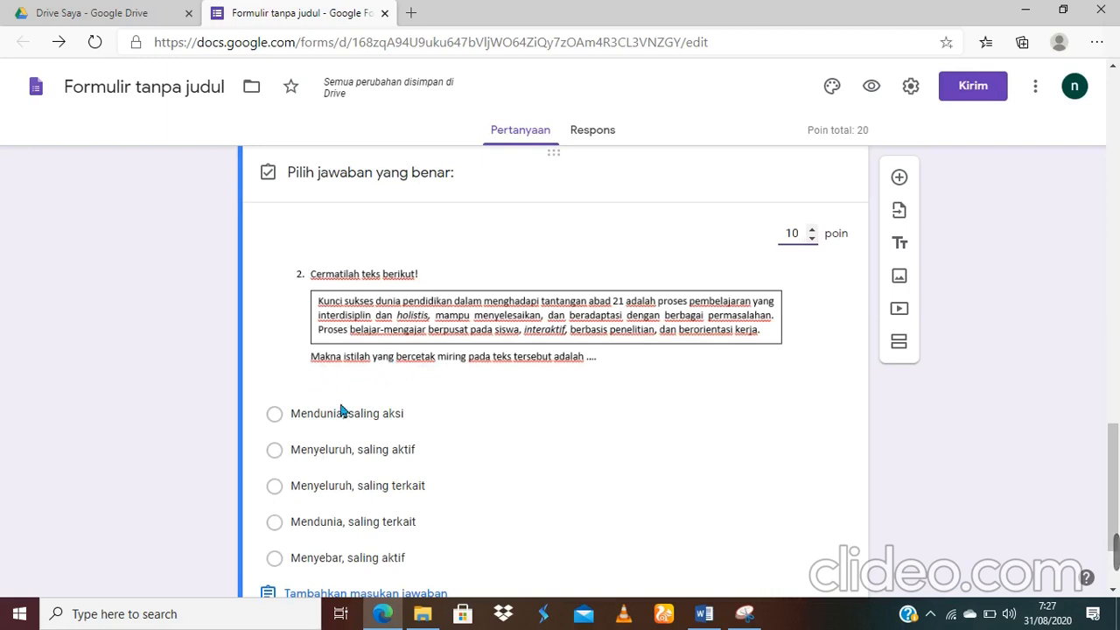
left_click(276, 492)
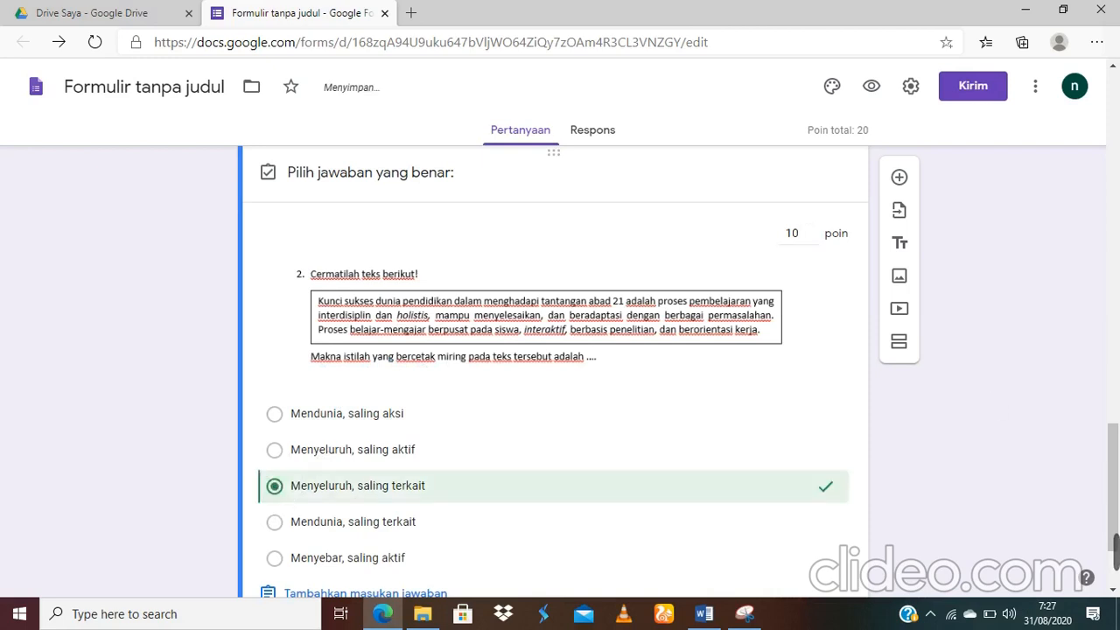
mouse_move(1117, 470)
left_mouse_down()
mouse_move(1117, 490)
mouse_move(1112, 403)
mouse_move(1112, 477)
mouse_move(1110, 445)
mouse_move(1112, 461)
left_mouse_up()
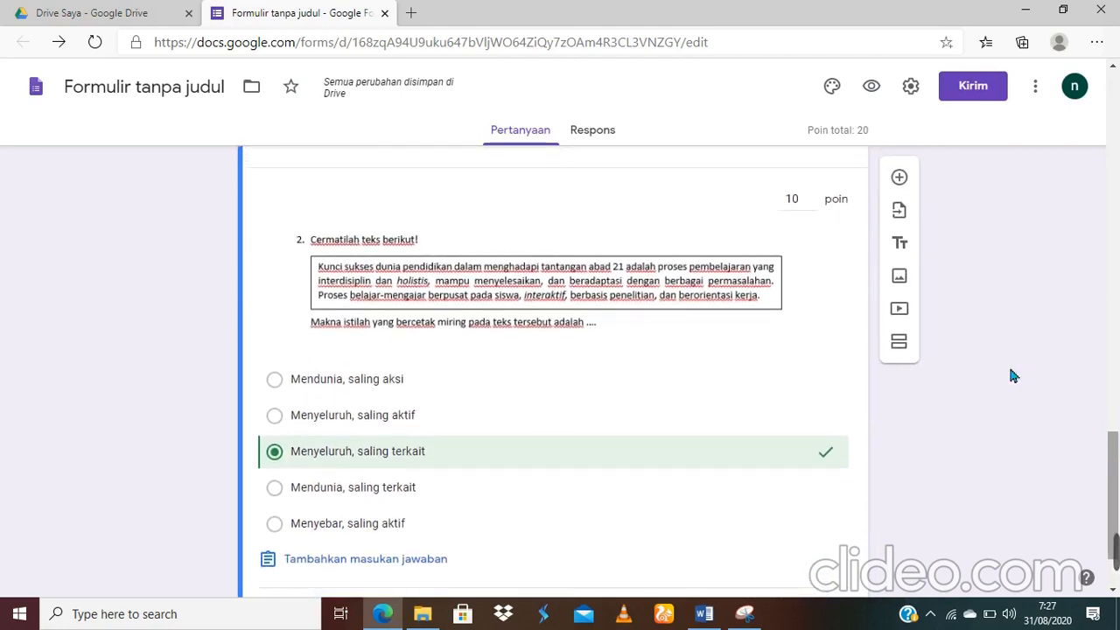
Step: Add section 4 with a blank multiple-choice question and select its default title
left_click(899, 342)
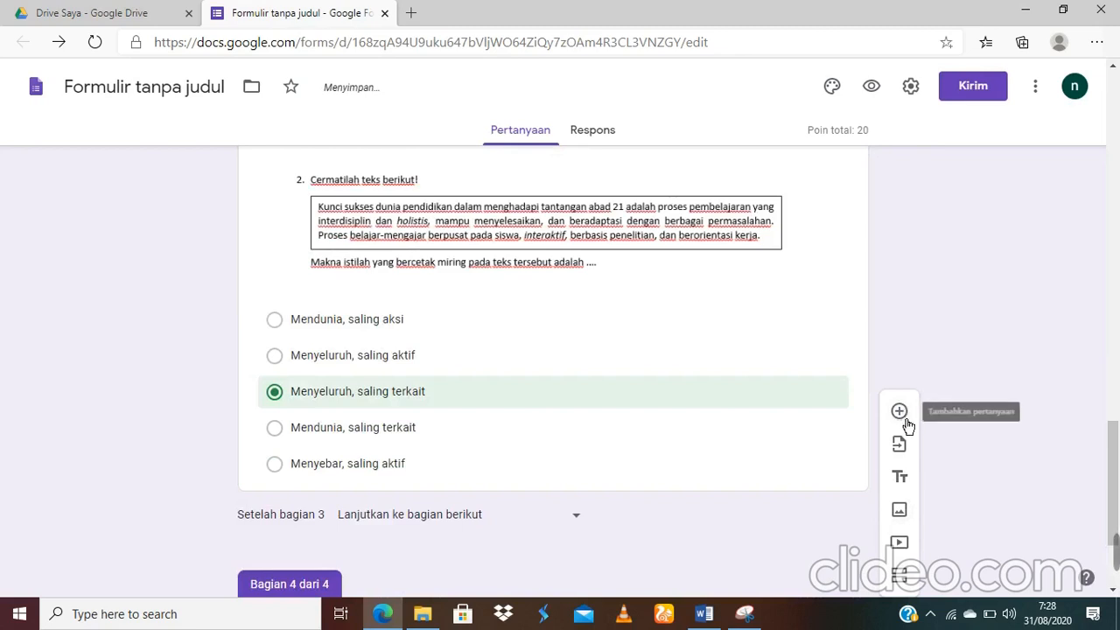
left_click(906, 419)
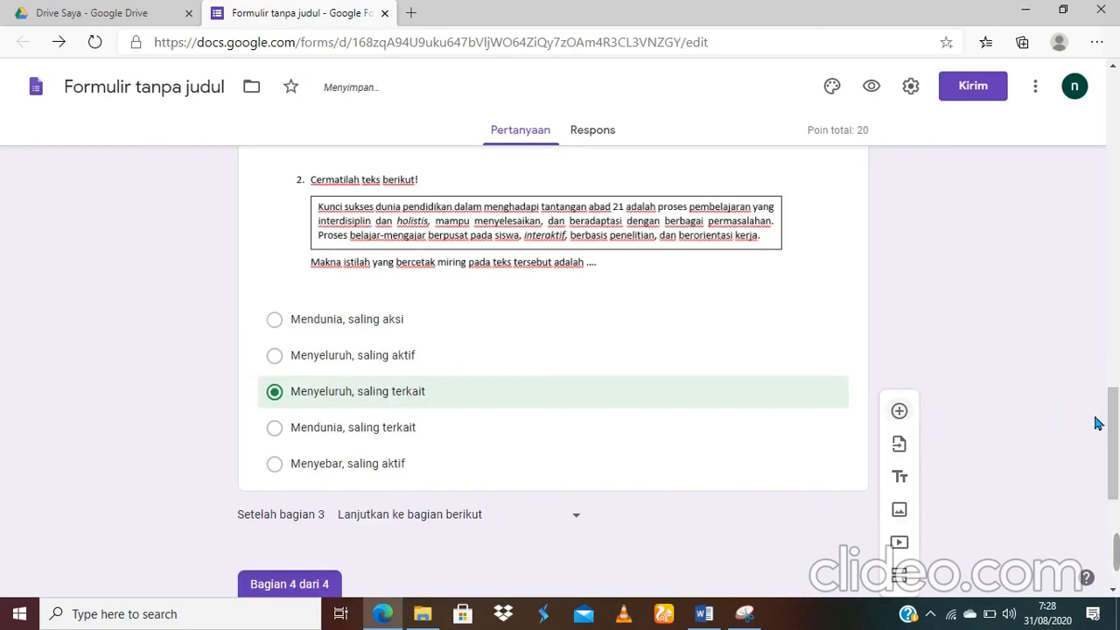
left_click_drag(1114, 437, 1113, 493)
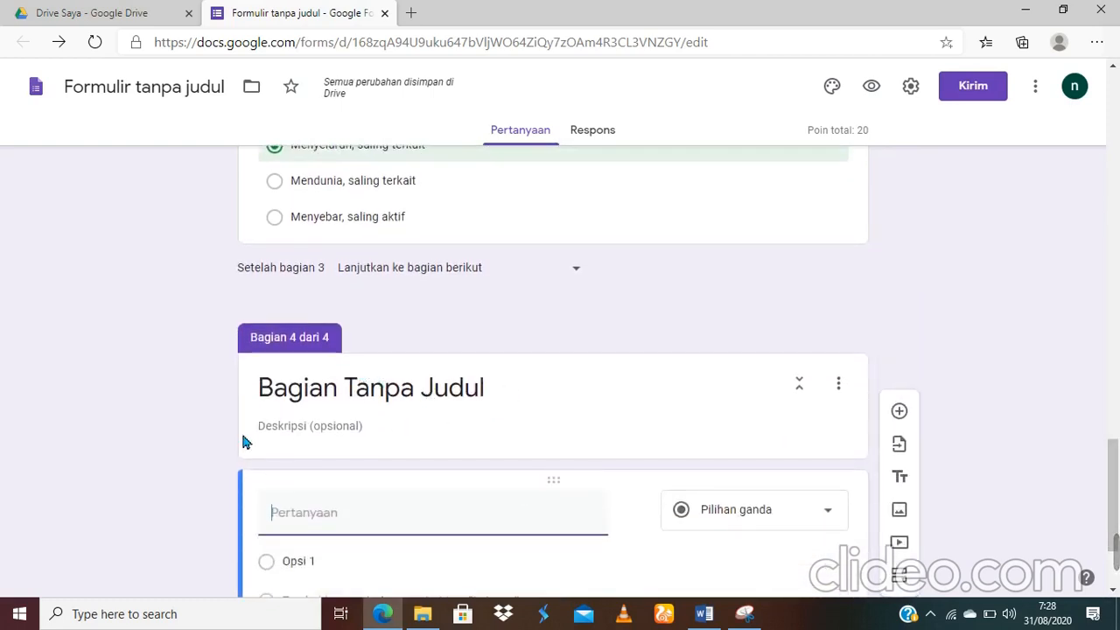
left_click(527, 395)
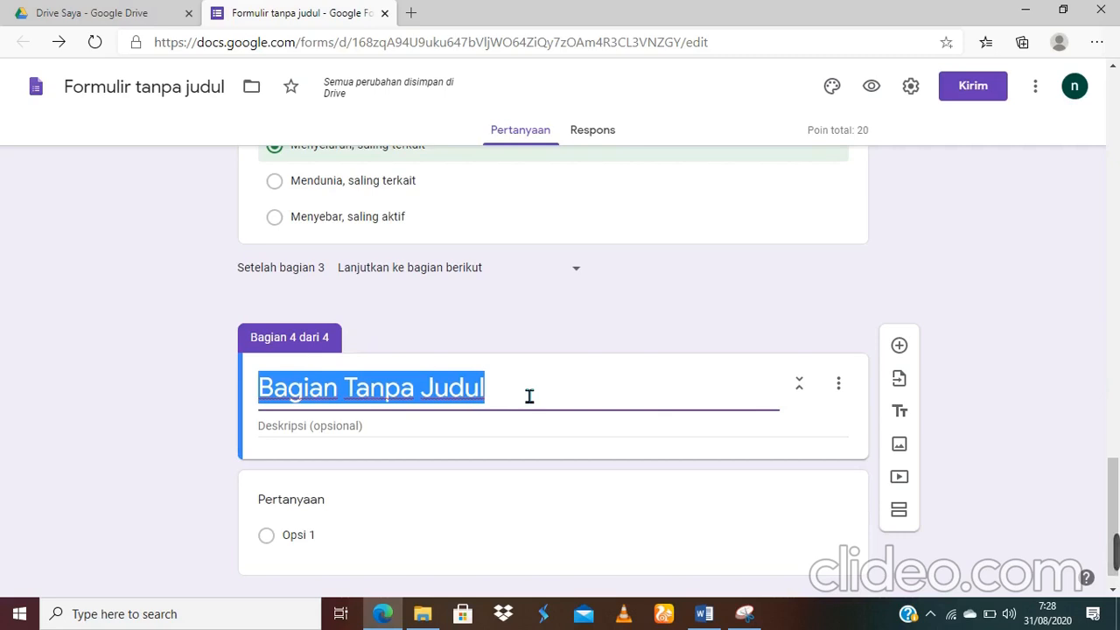
Step: Title section 4 'essay' with the description 'Kerjakan dengan teliti, perhatikan penggunaan huruf kapital dan tanda baca.'
key("BackSpace")
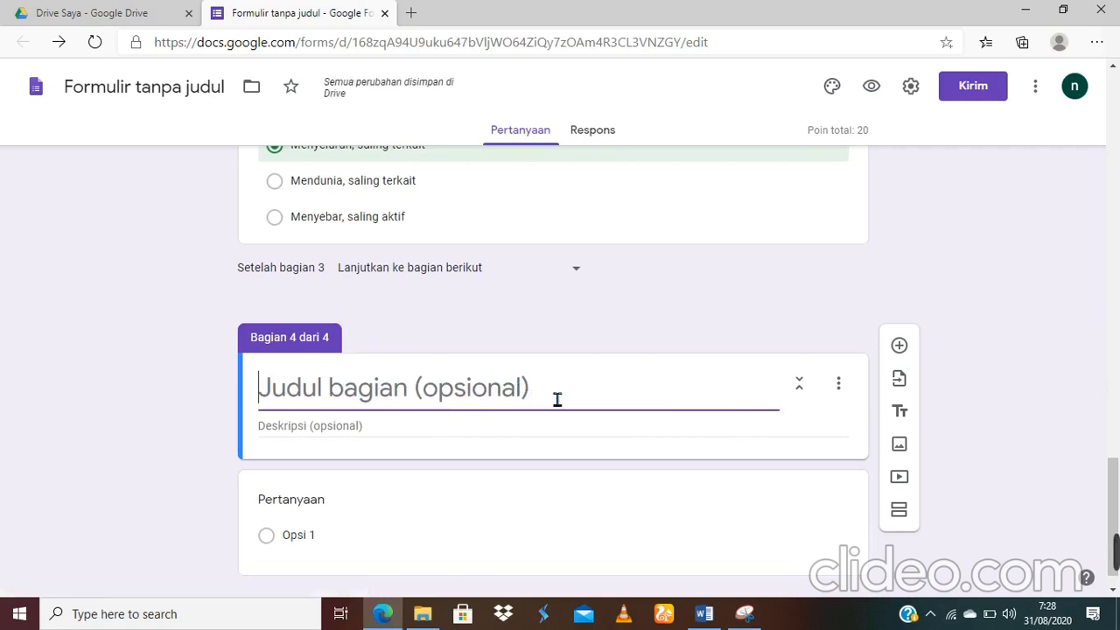
type("essay")
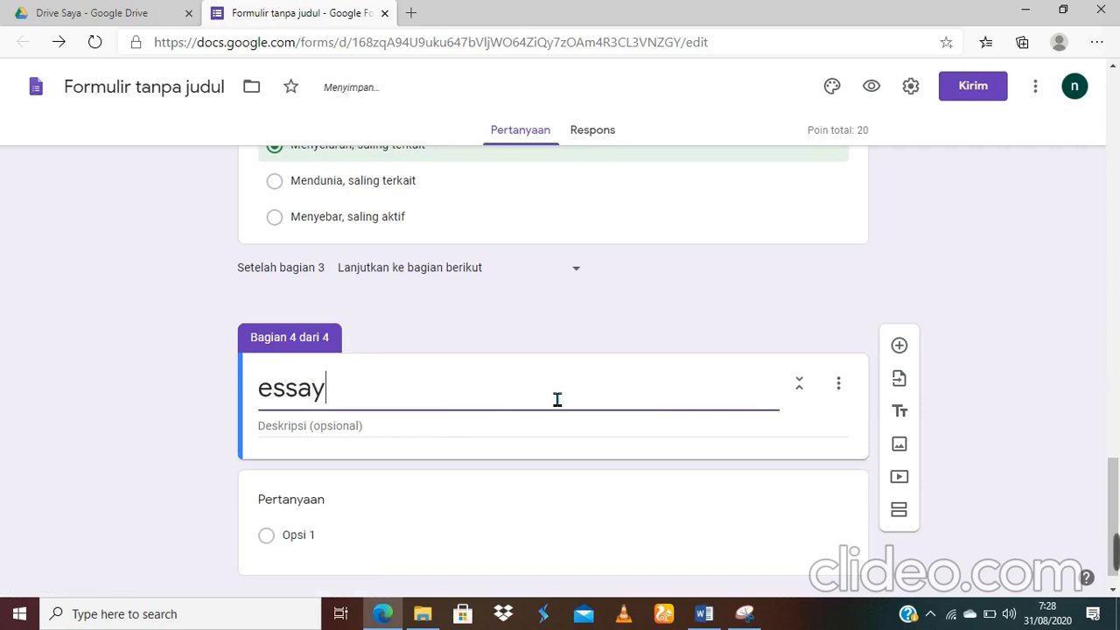
left_click(384, 436)
type("ker")
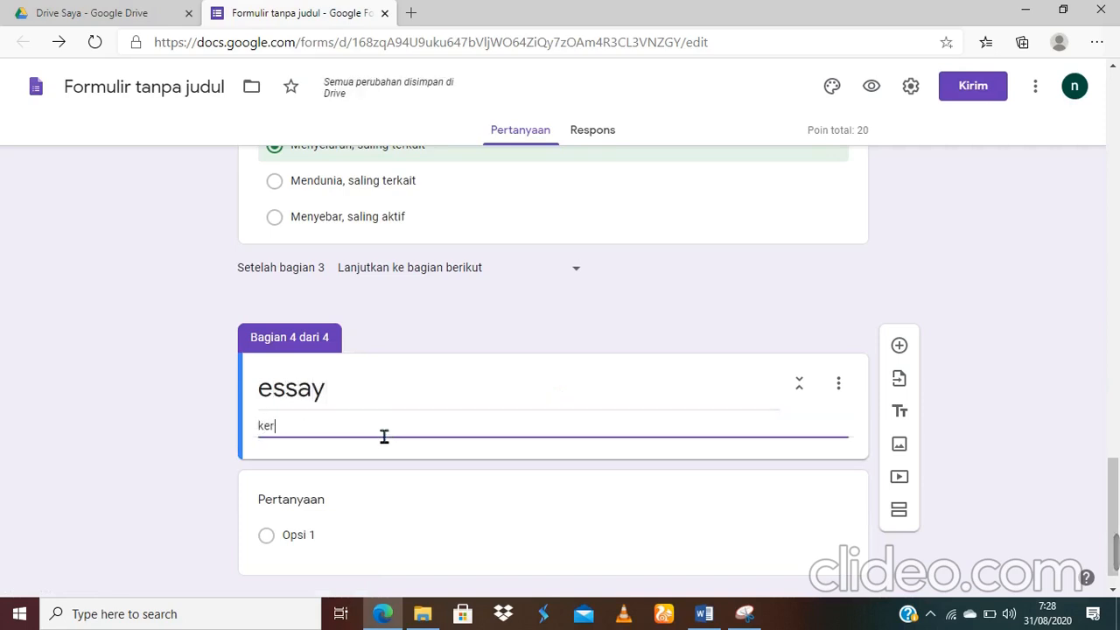
type("jakan dengan ")
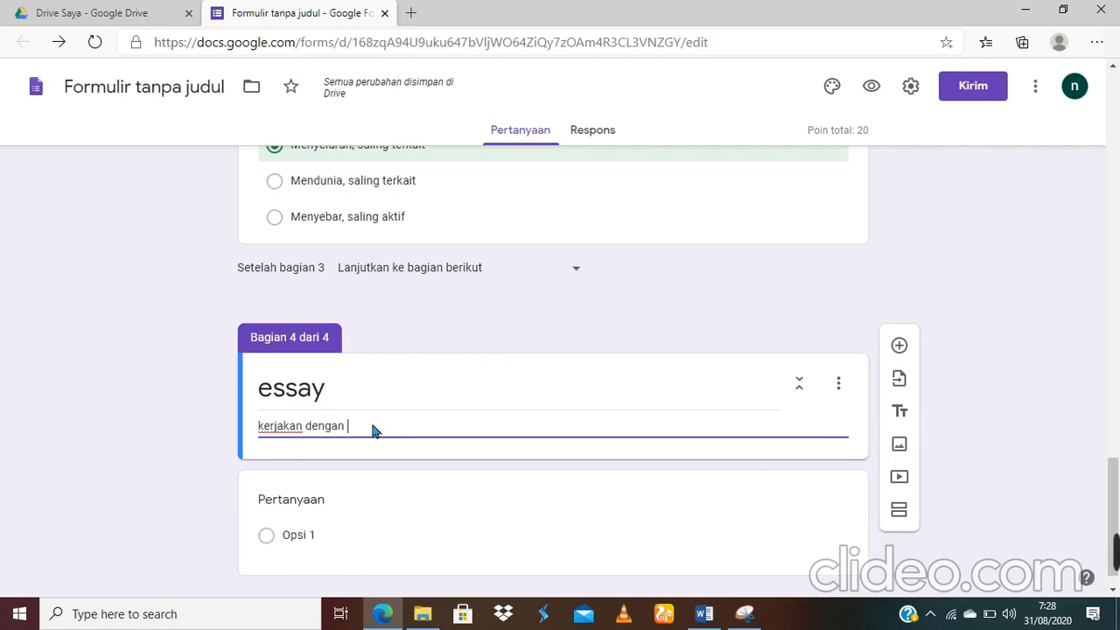
type("teliti,")
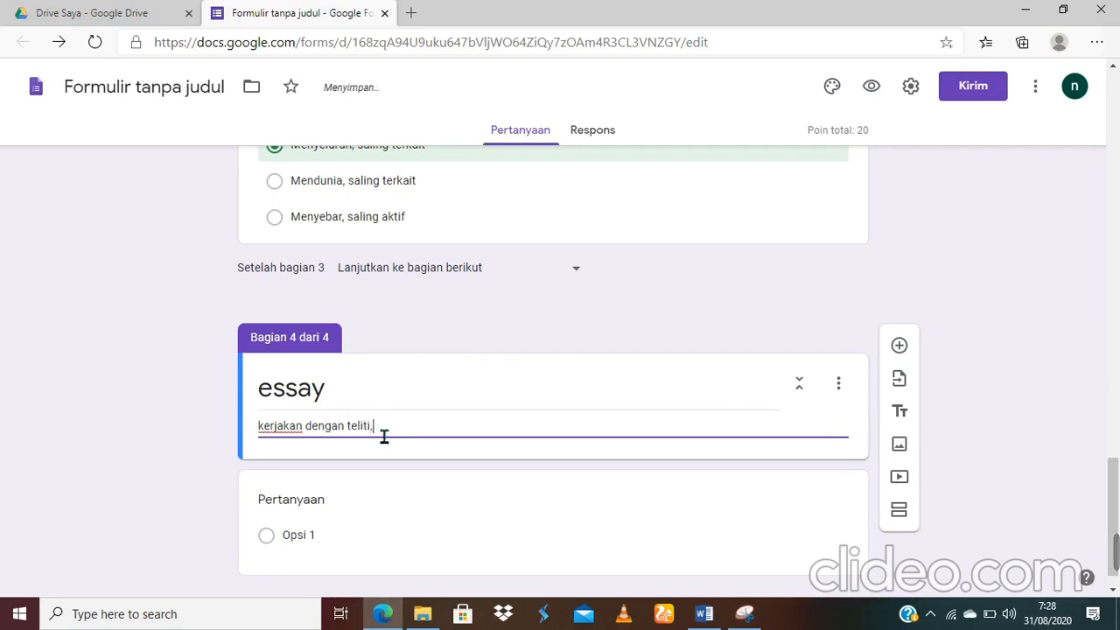
type(" perhatikan pemnggunaan ")
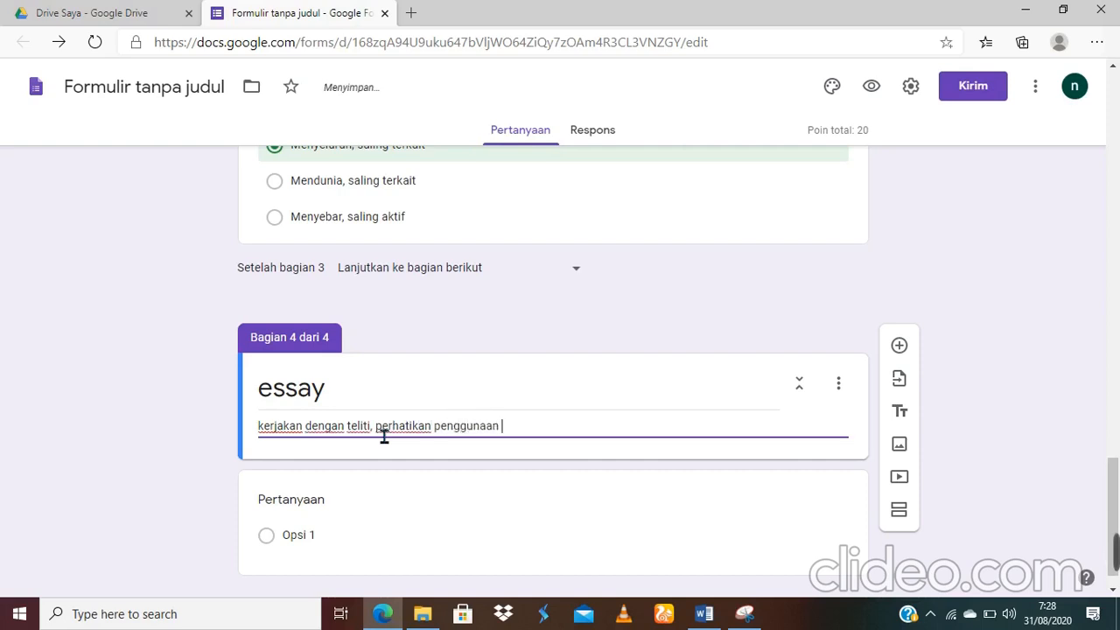
type("huruf kapi")
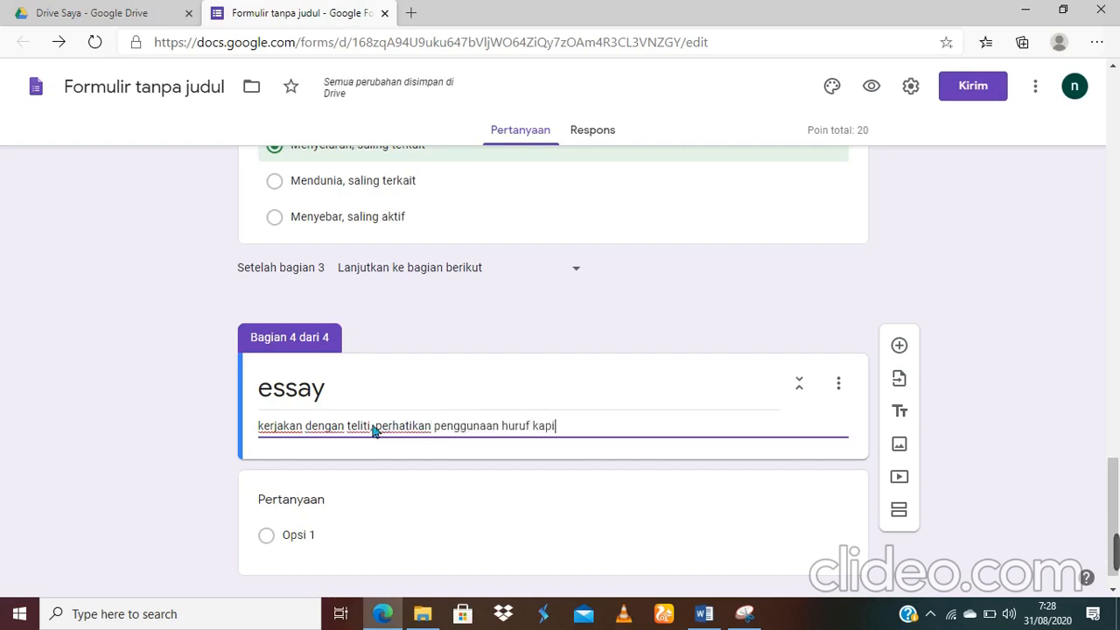
type("tal dan tanda baca.")
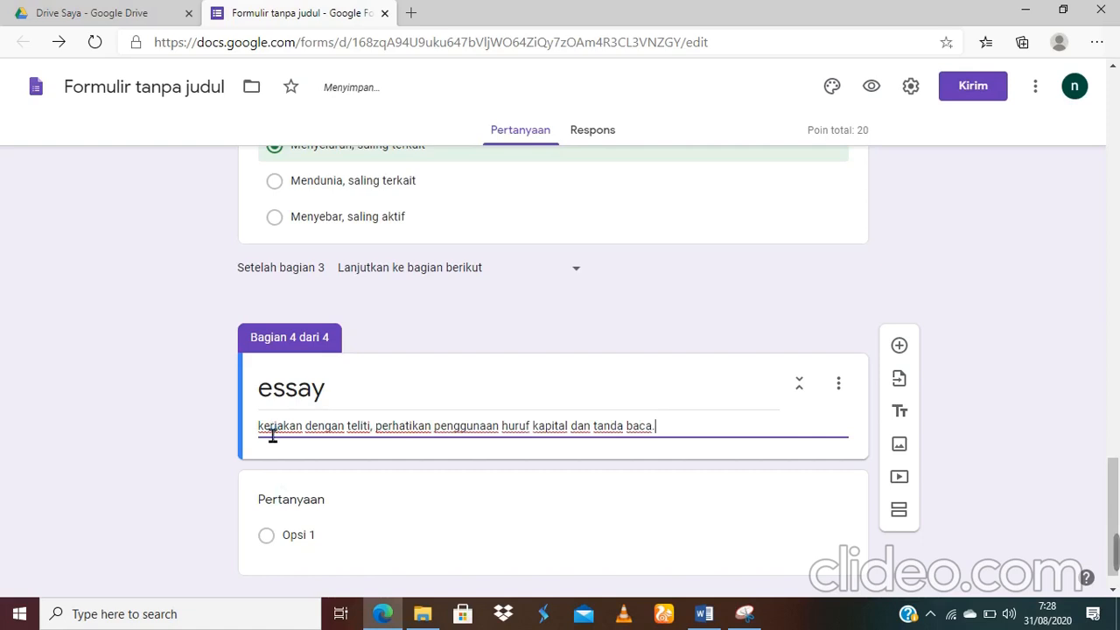
key("BackSpace")
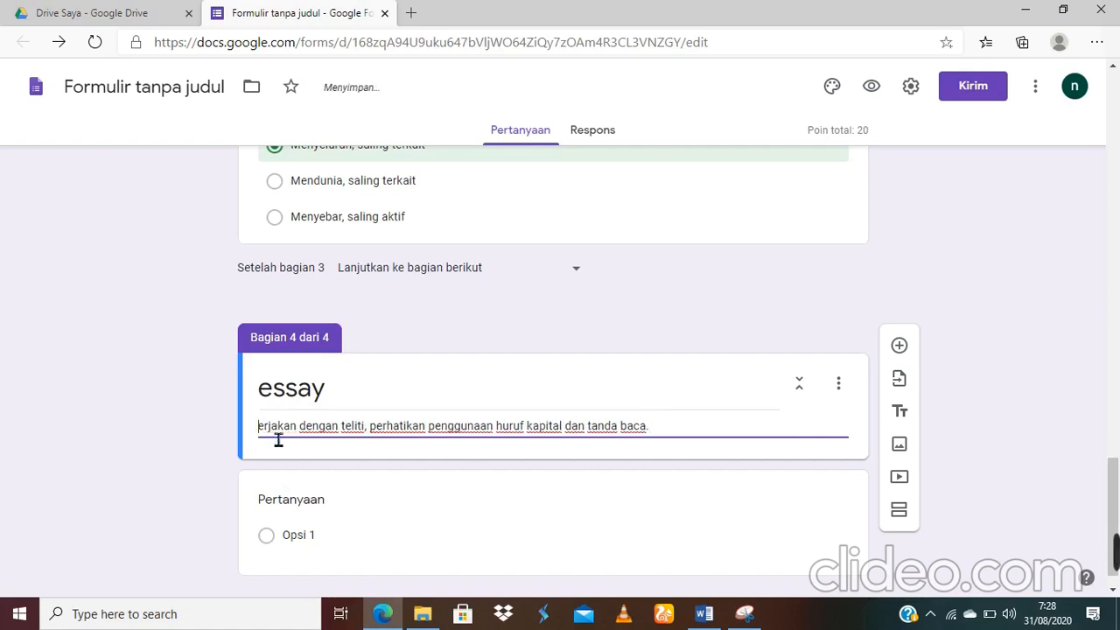
type("K")
key("BackSpace")
type("K")
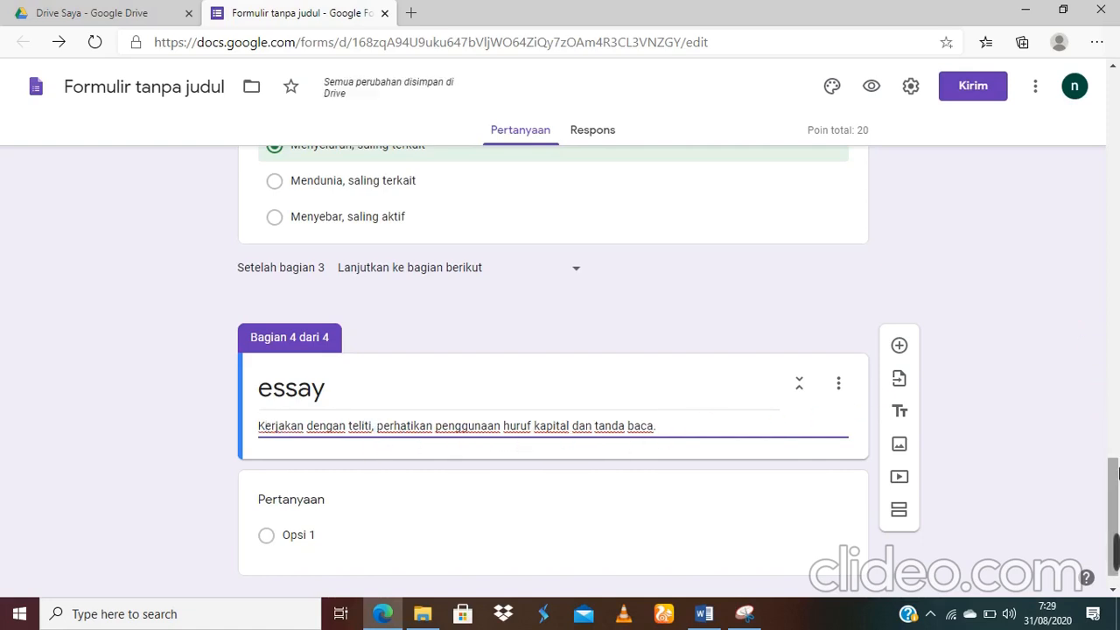
scroll(1114, 495, "down", 1)
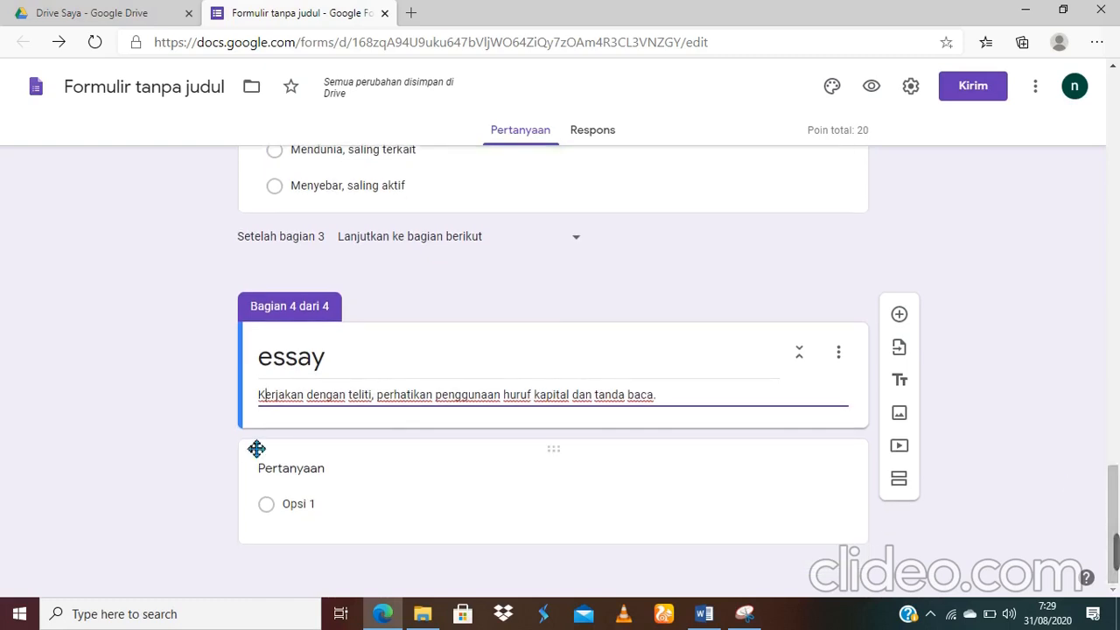
Step: Check the five answer options in the Word question document
left_click(345, 477)
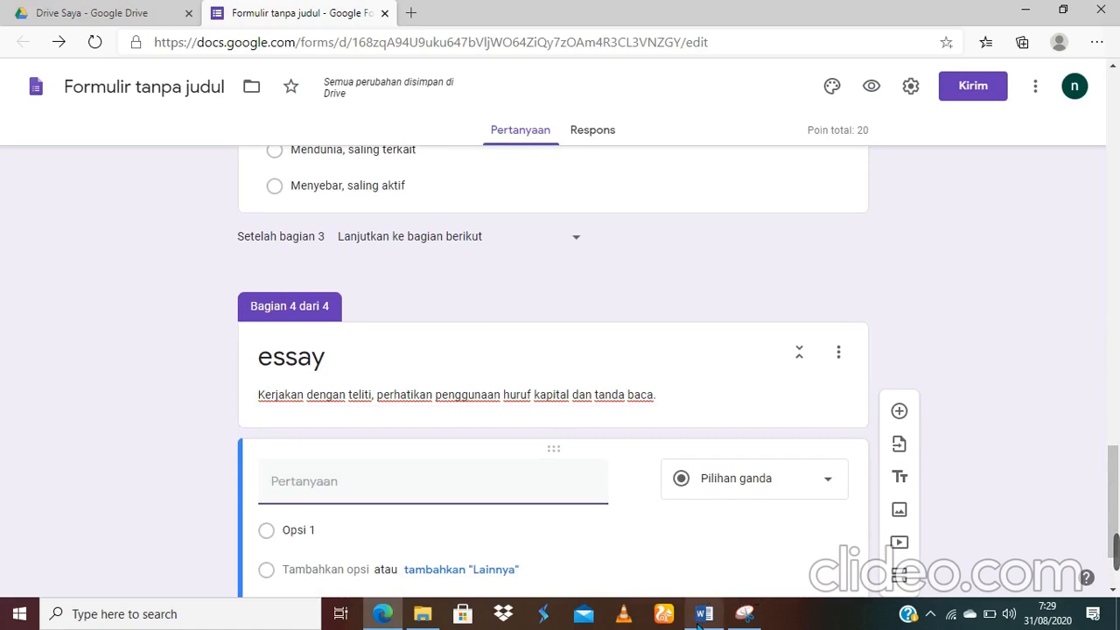
mouse_move(705, 614)
left_click(730, 560)
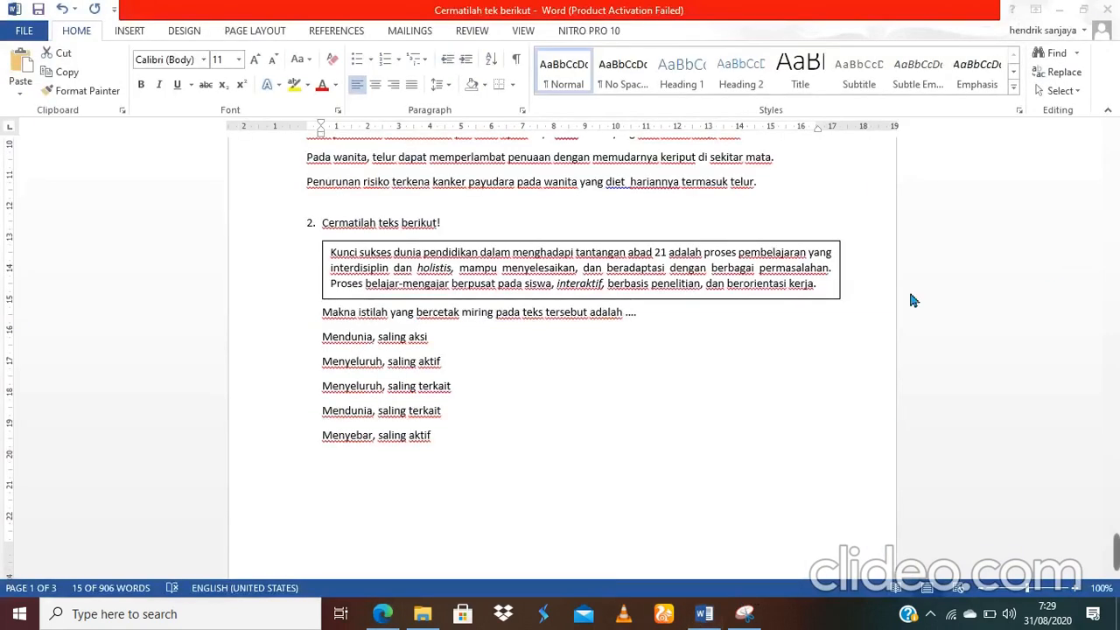
left_click_drag(322, 336, 437, 442)
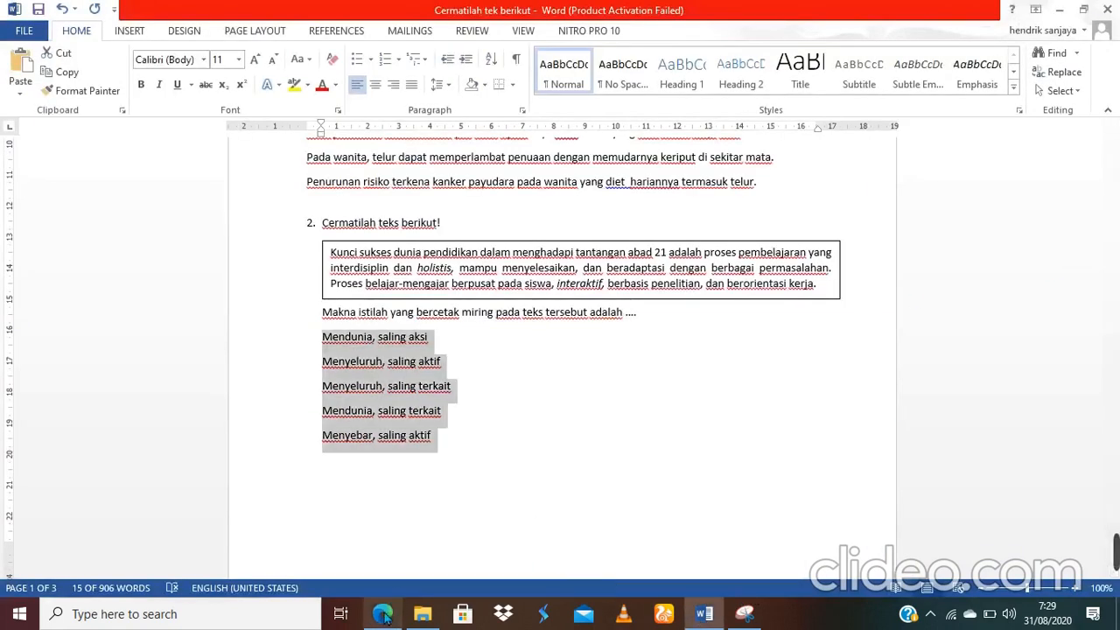
mouse_move(383, 613)
left_click(387, 555)
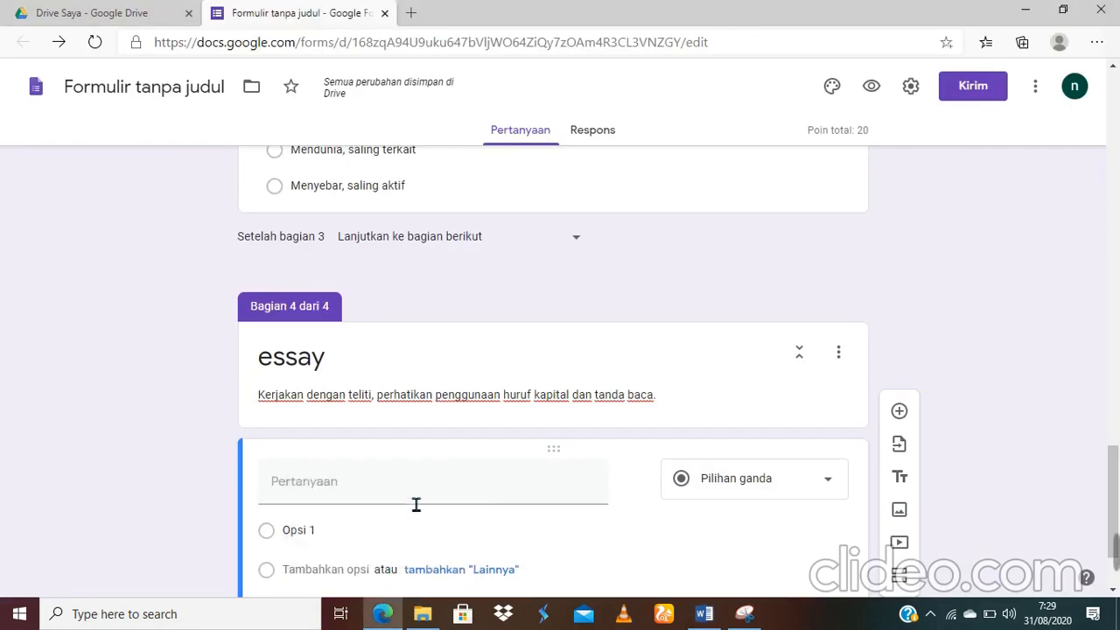
Step: Title the new question 'Apakah yang dimaksud dengan teks observasi?'
left_click(417, 503)
type("A")
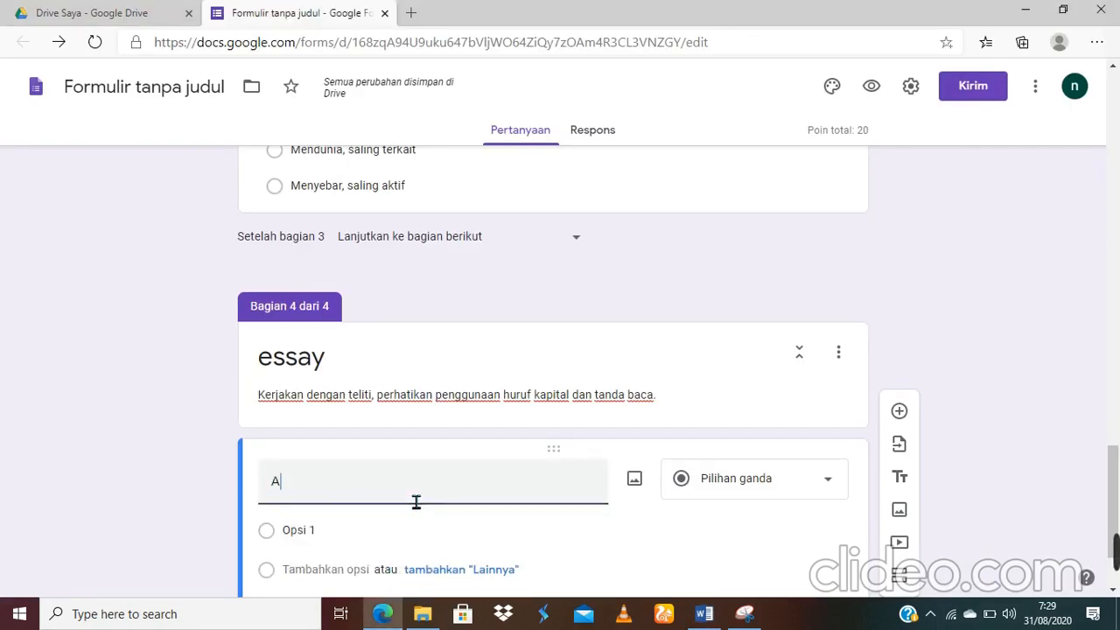
type("apakah yang")
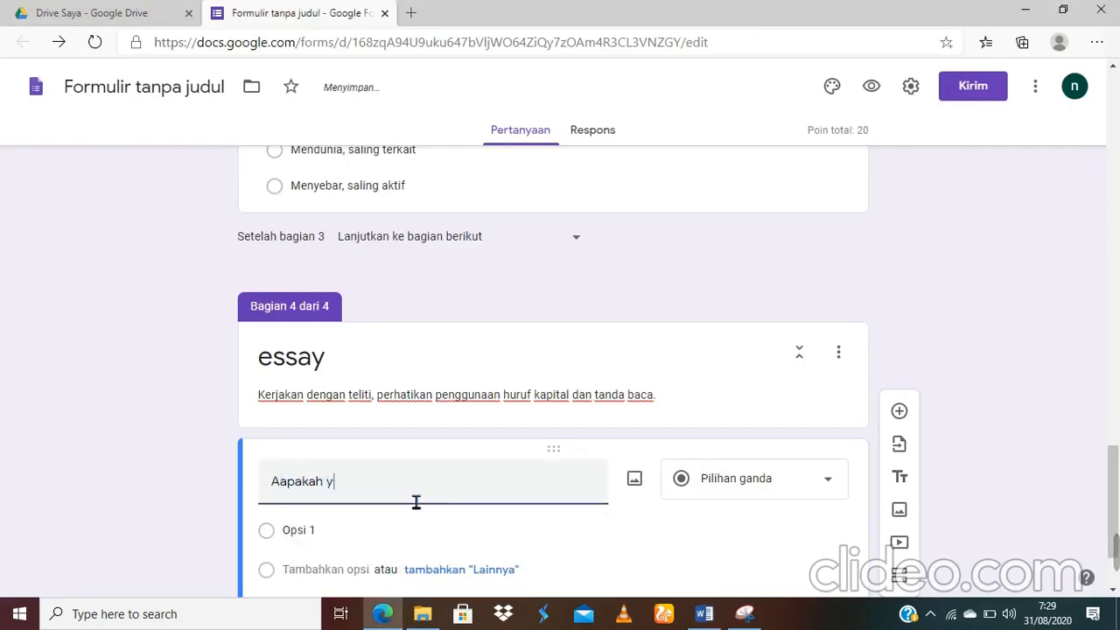
key("BackSpace")
key("BackSpace")
key("BackSpace")
key("BackSpace")
key("BackSpace")
key("BackSpace")
key("BackSpace")
key("BackSpace")
key("BackSpace")
key("BackSpace")
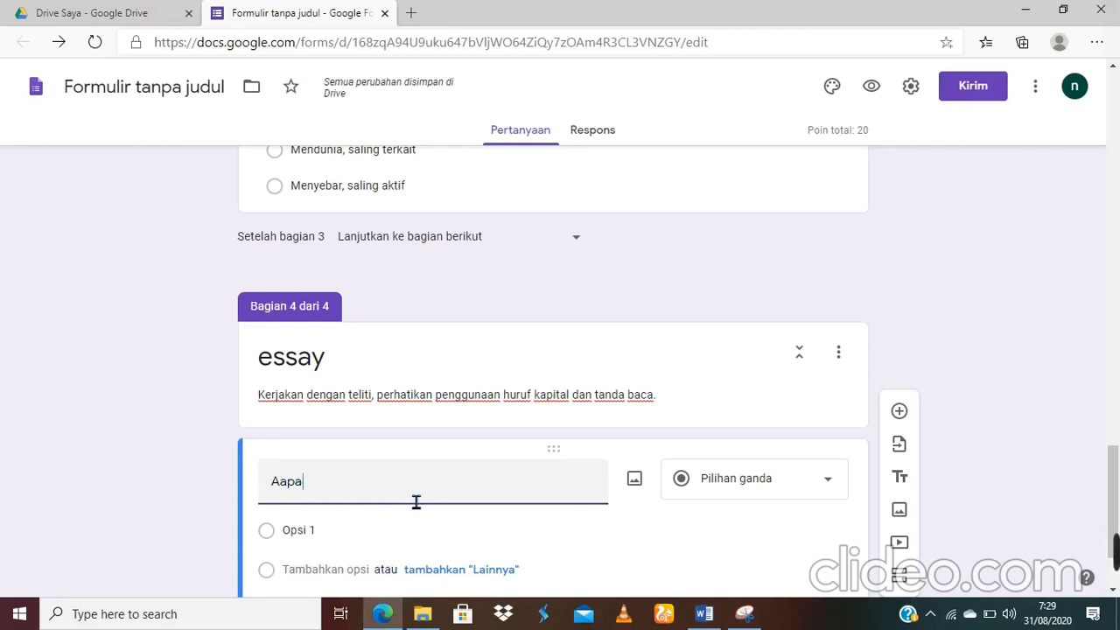
type("pakah yang dimaks")
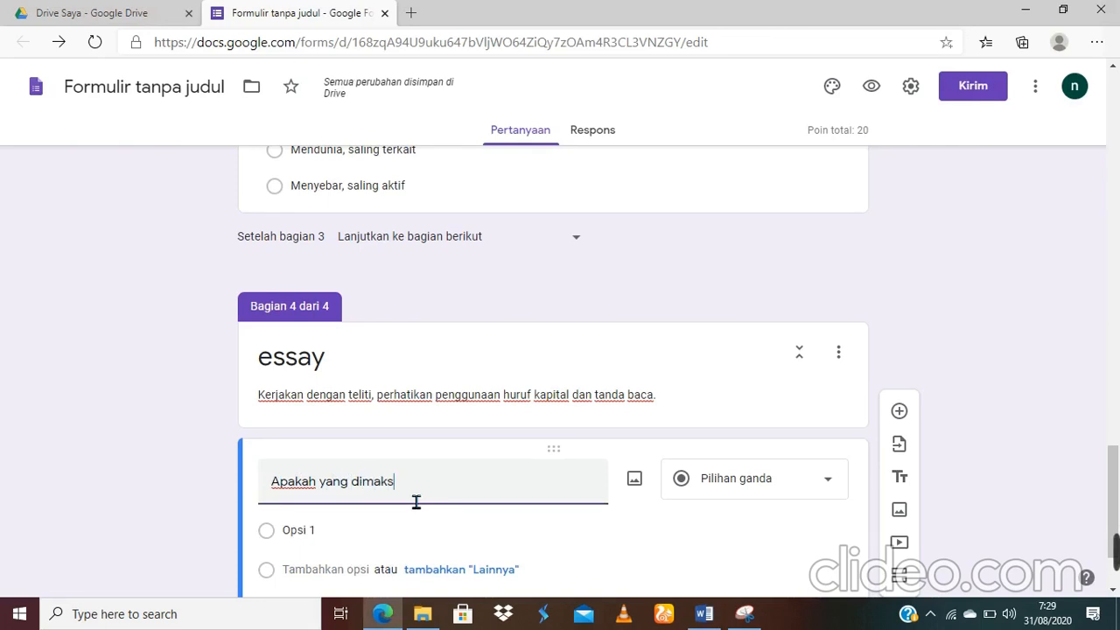
type("ud dengan teks obser")
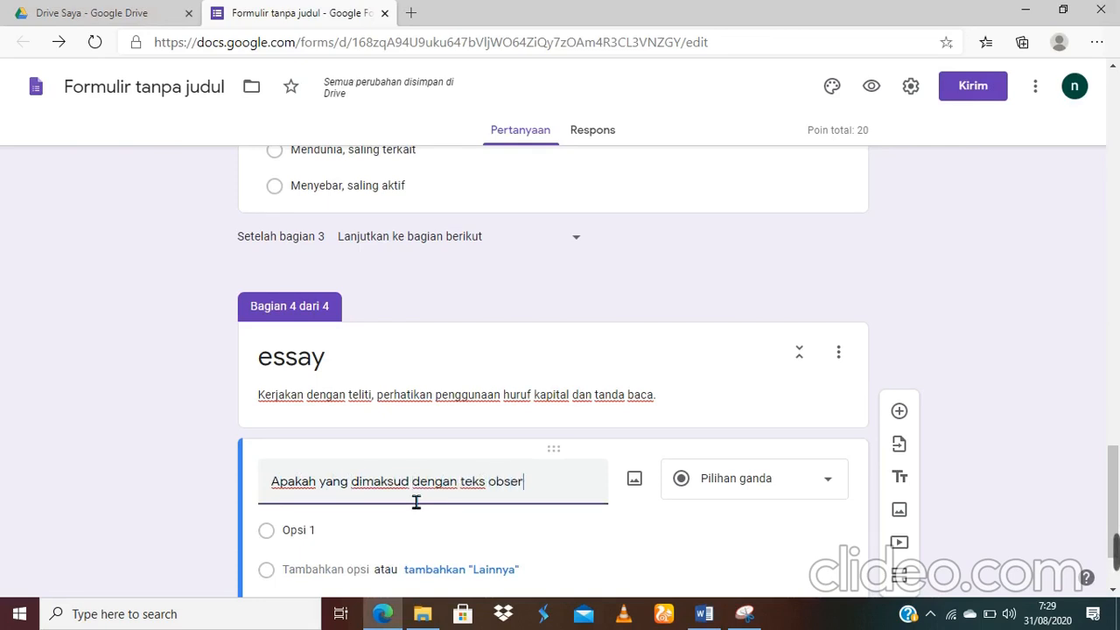
type("vas")
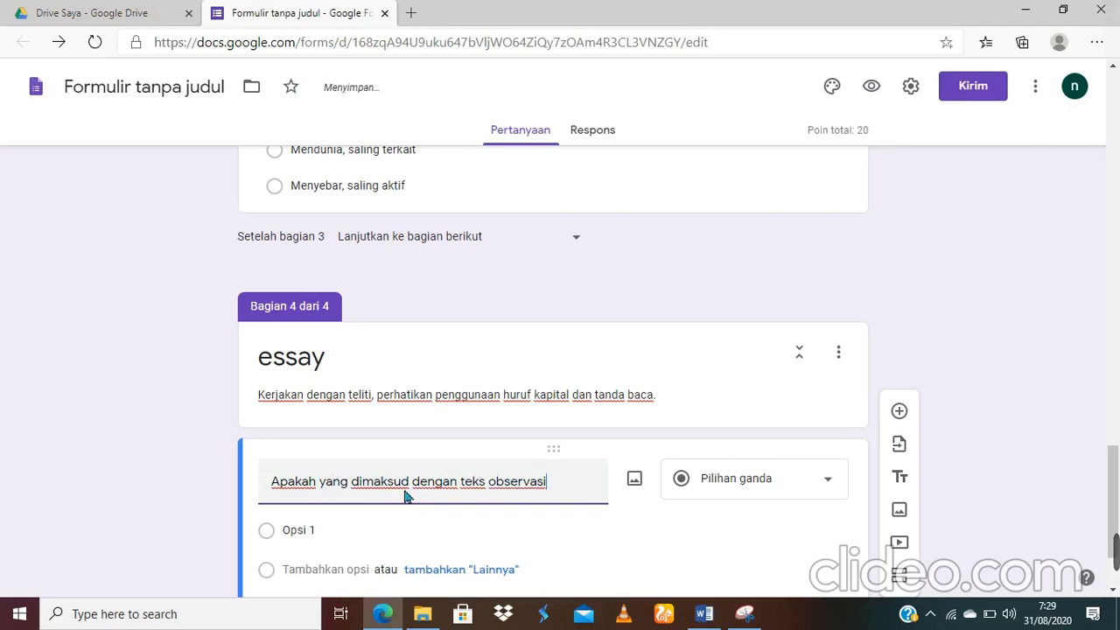
type("i?")
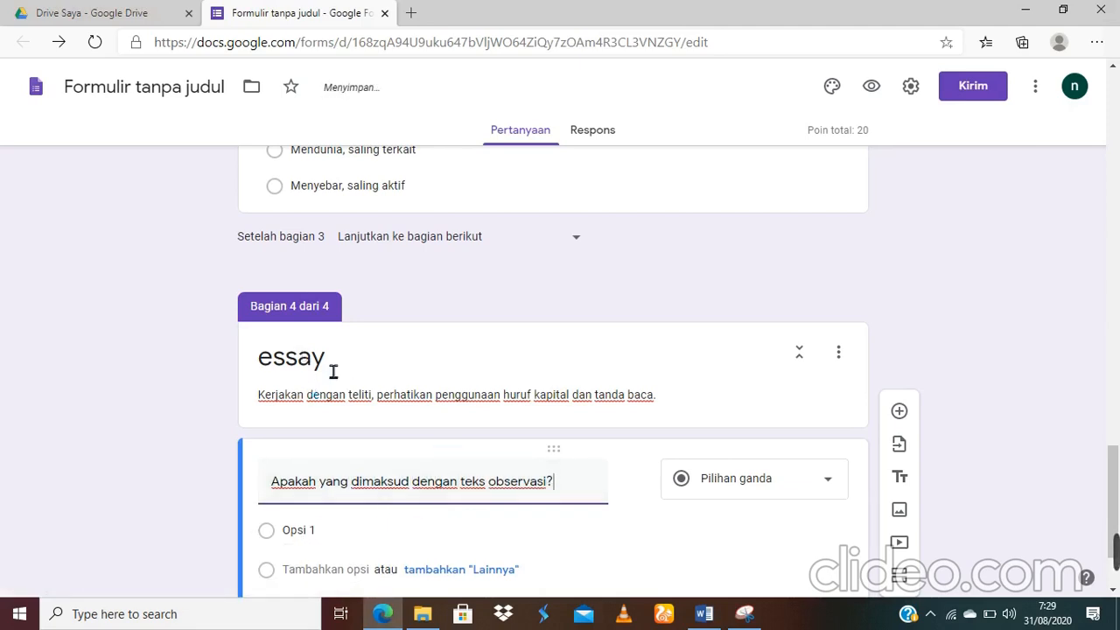
Step: Change the observation-text question's type from Pilihan ganda to Paragraf
left_click(821, 491)
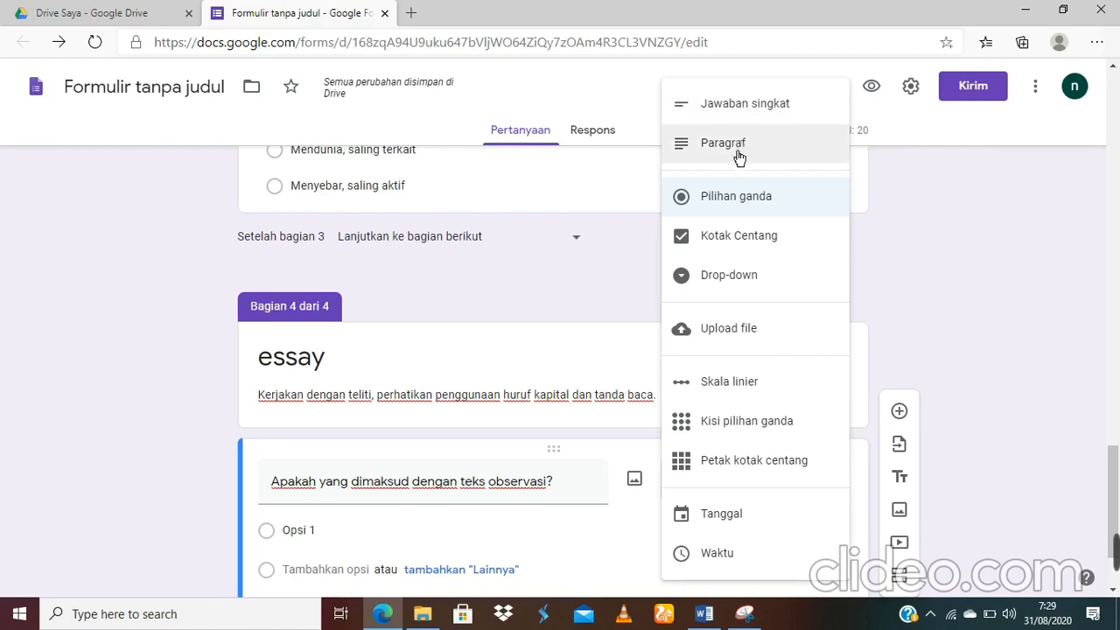
left_click(740, 153)
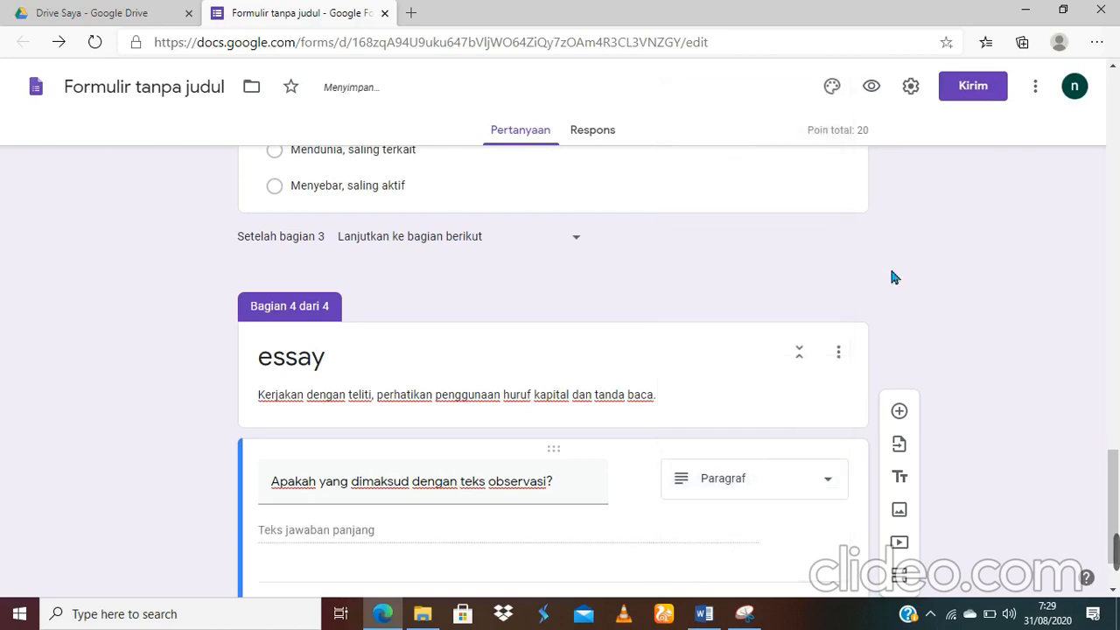
scroll(1116, 455, "up", 5)
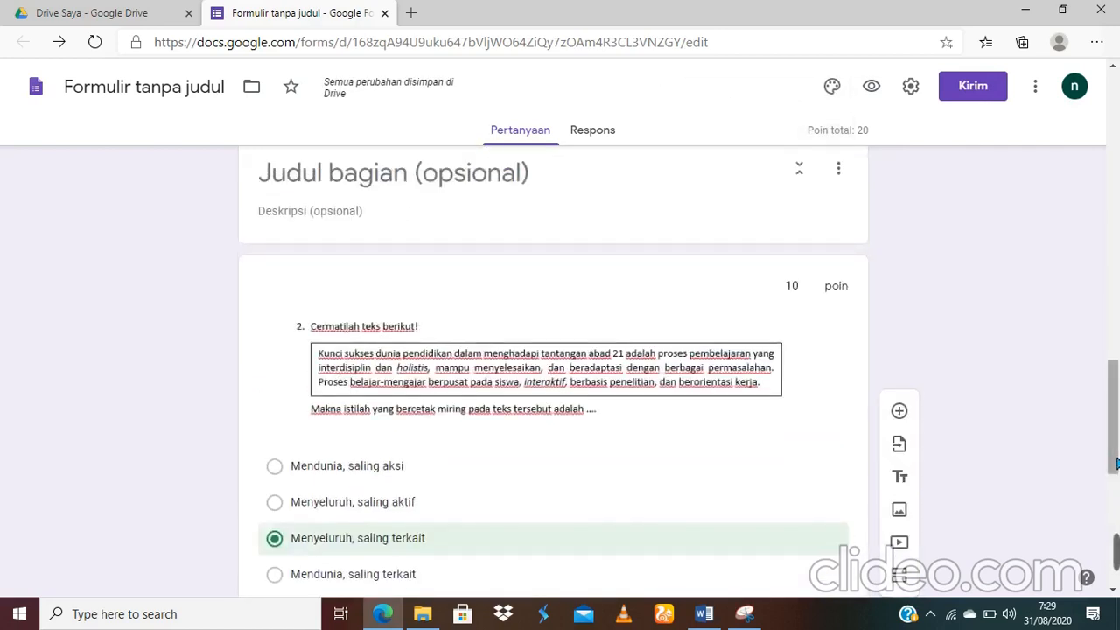
scroll(1117, 449, "down", 5)
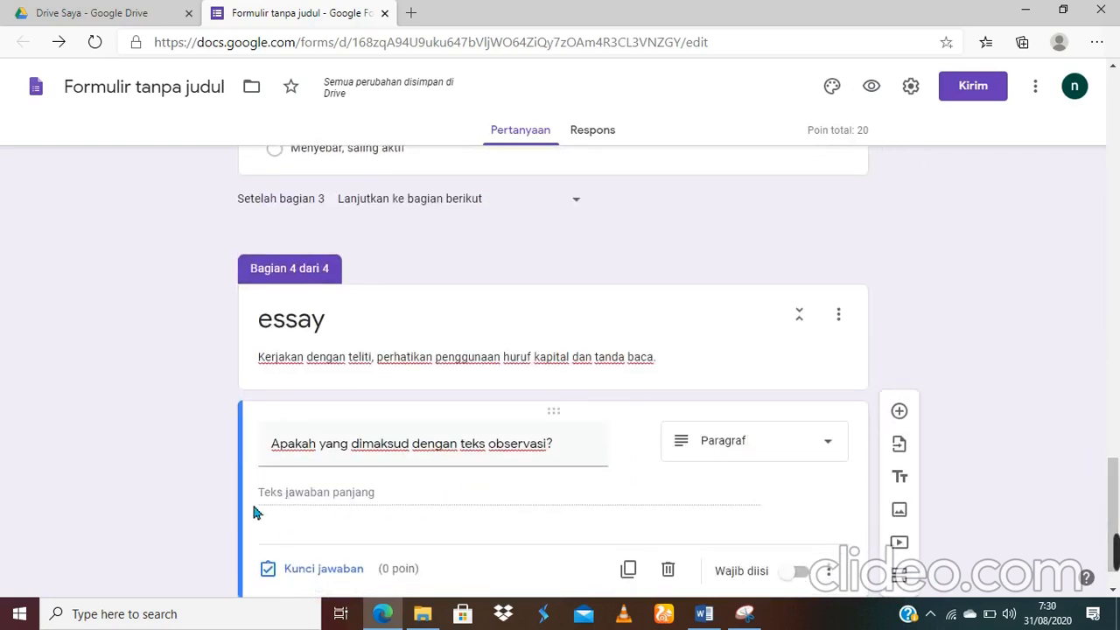
Step: Switch on Wajib diisi so the observation-text essay question must be answered
left_click(797, 571)
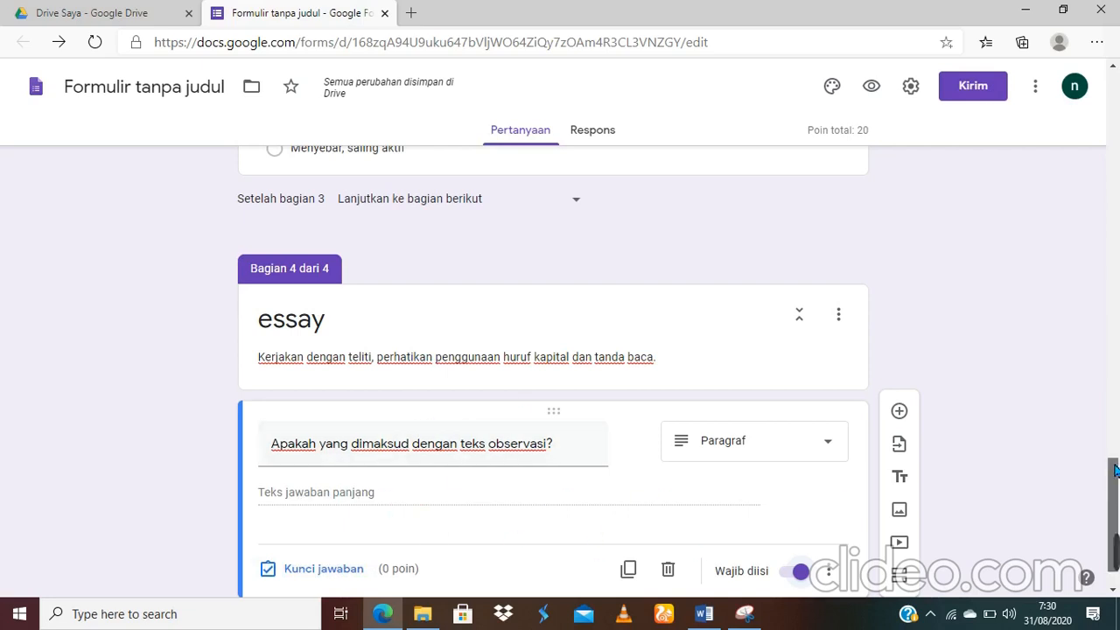
left_click_drag(1115, 470, 1117, 483)
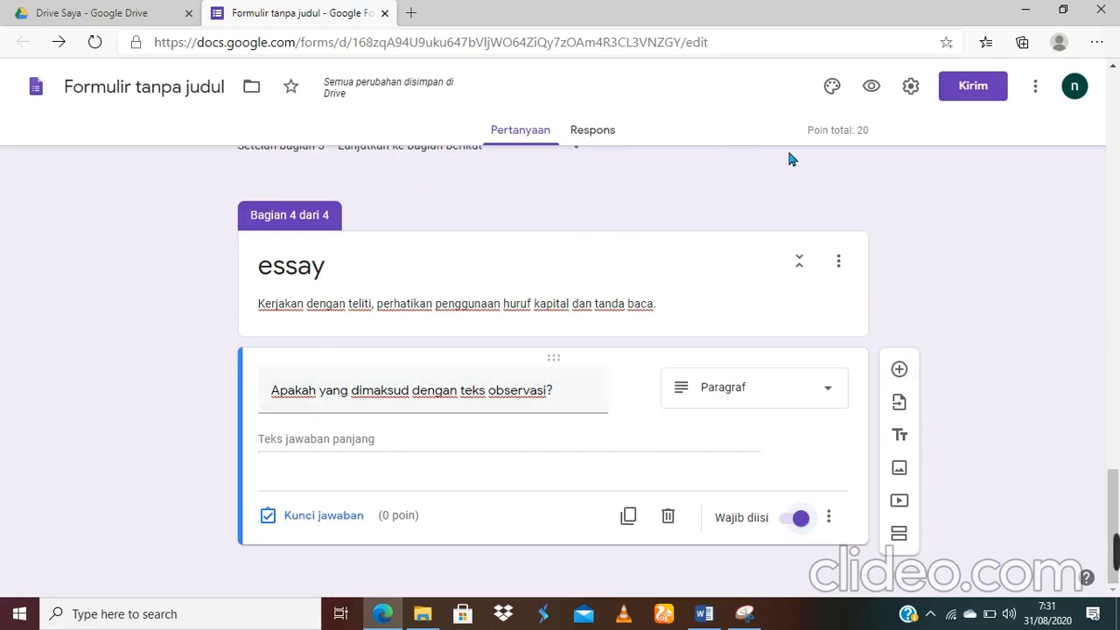
Step: Preview the quiz and try continuing past the identity page without answers
left_click(874, 98)
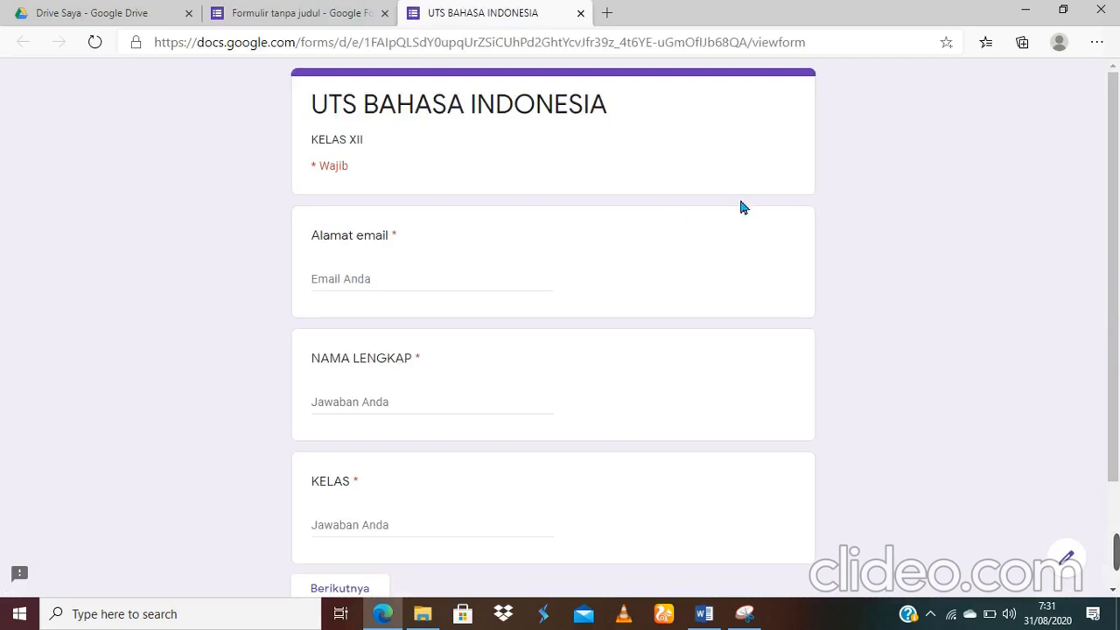
scroll(740, 202, "down", 2)
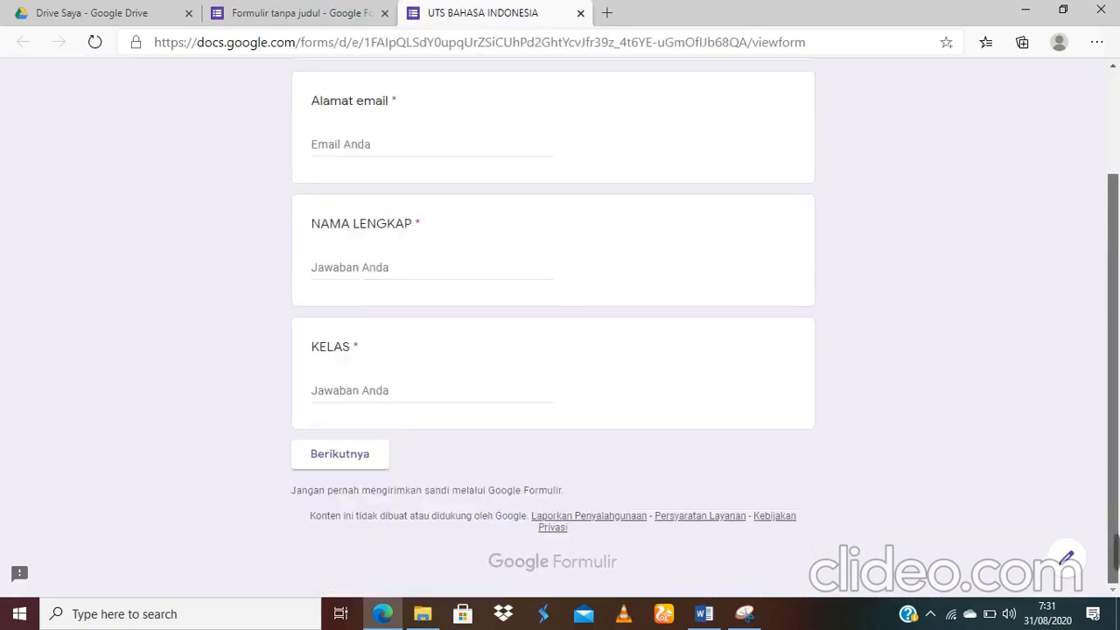
left_click_drag(1116, 340, 1105, 286)
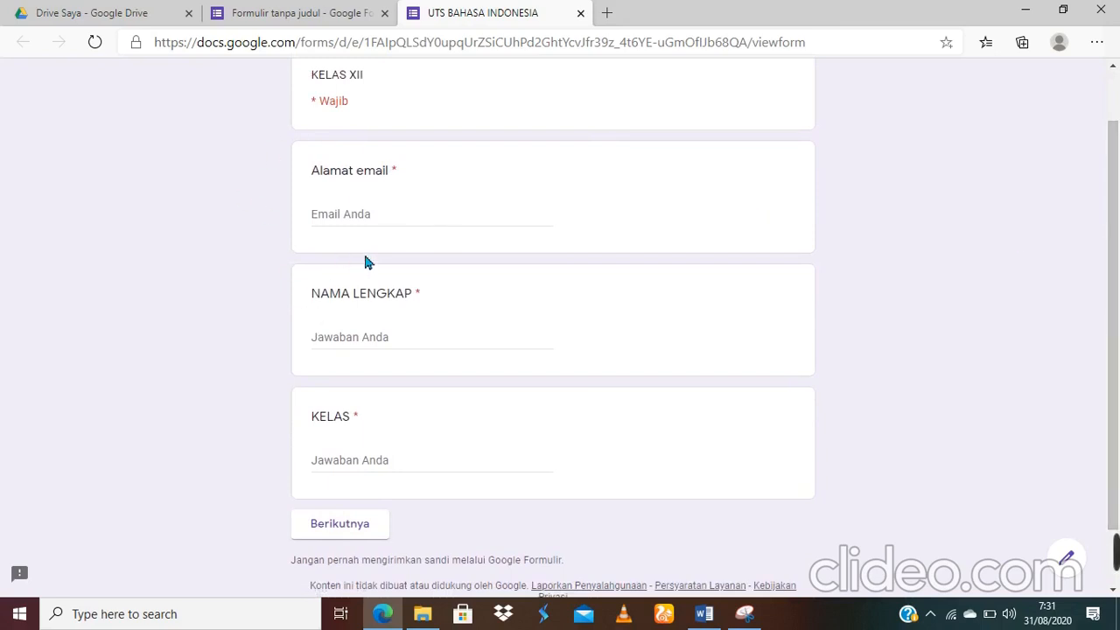
left_click(361, 537)
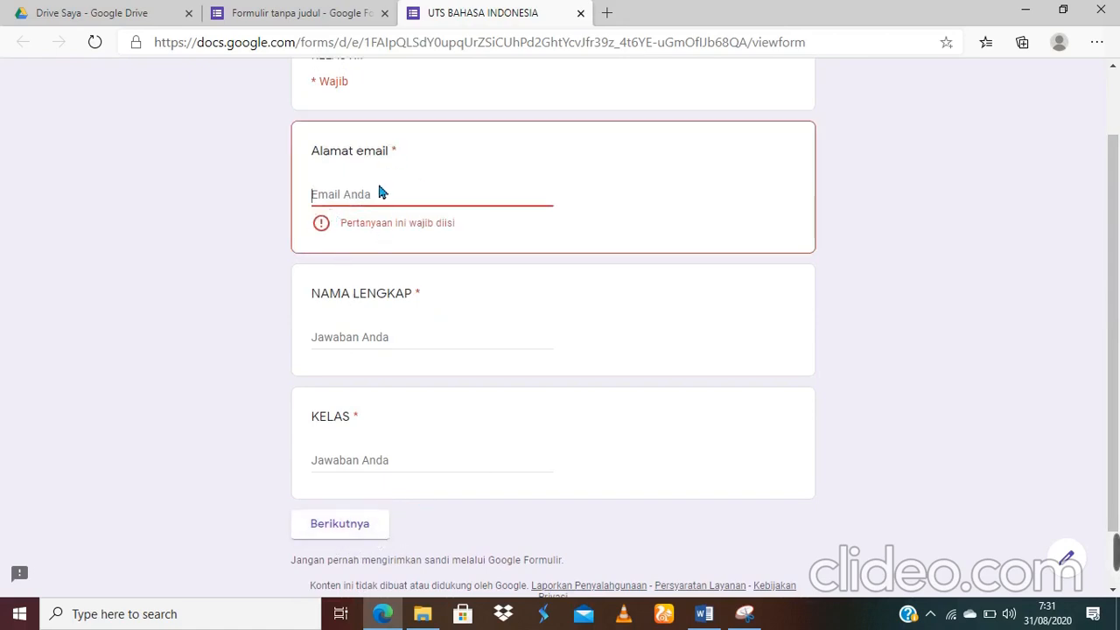
Step: Fill in the suggested email, the student's full name and class XII AKL, then continue
left_click(391, 199)
type("n")
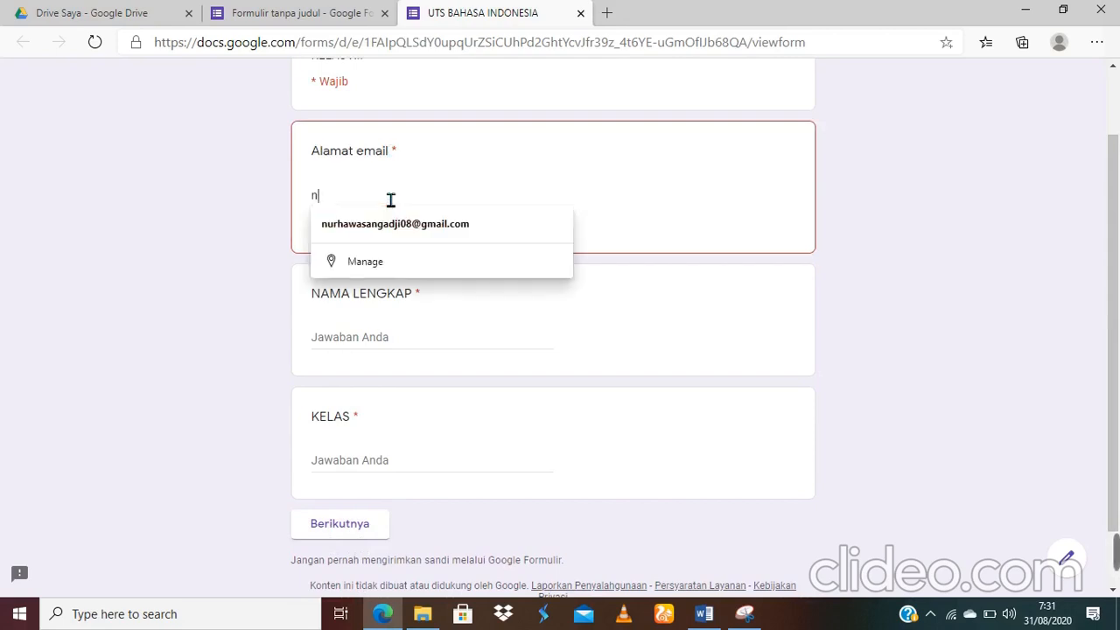
left_click(389, 223)
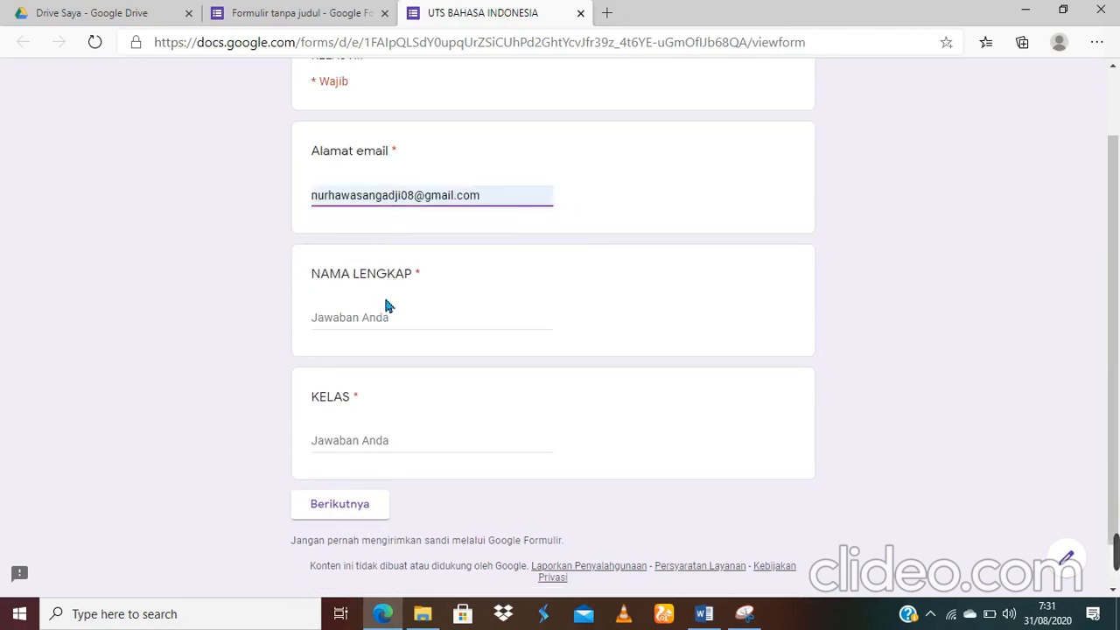
left_click(382, 328)
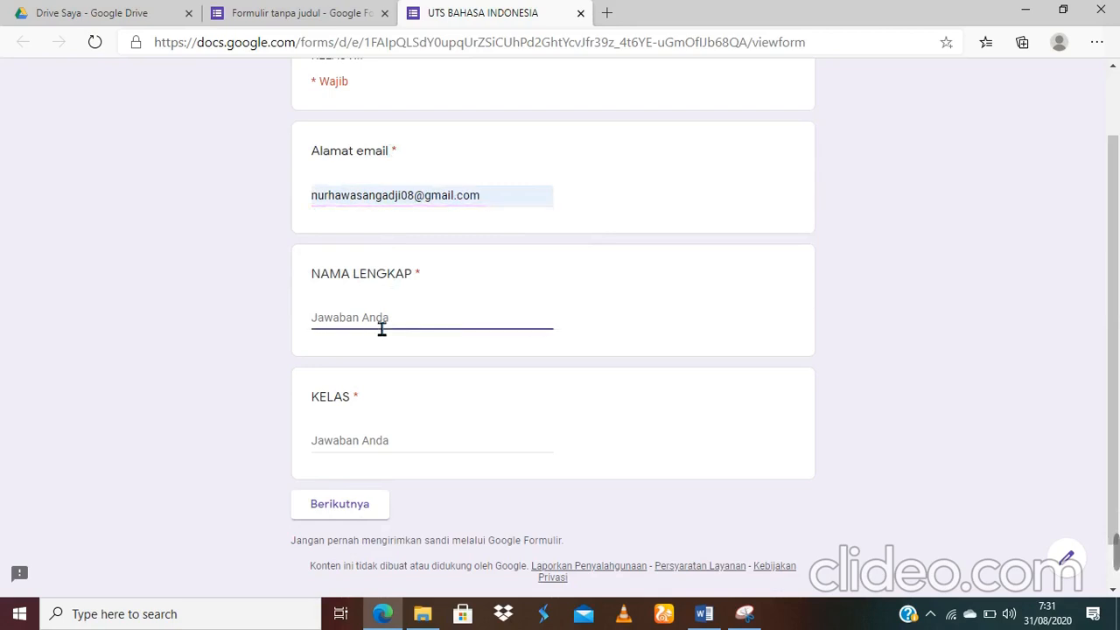
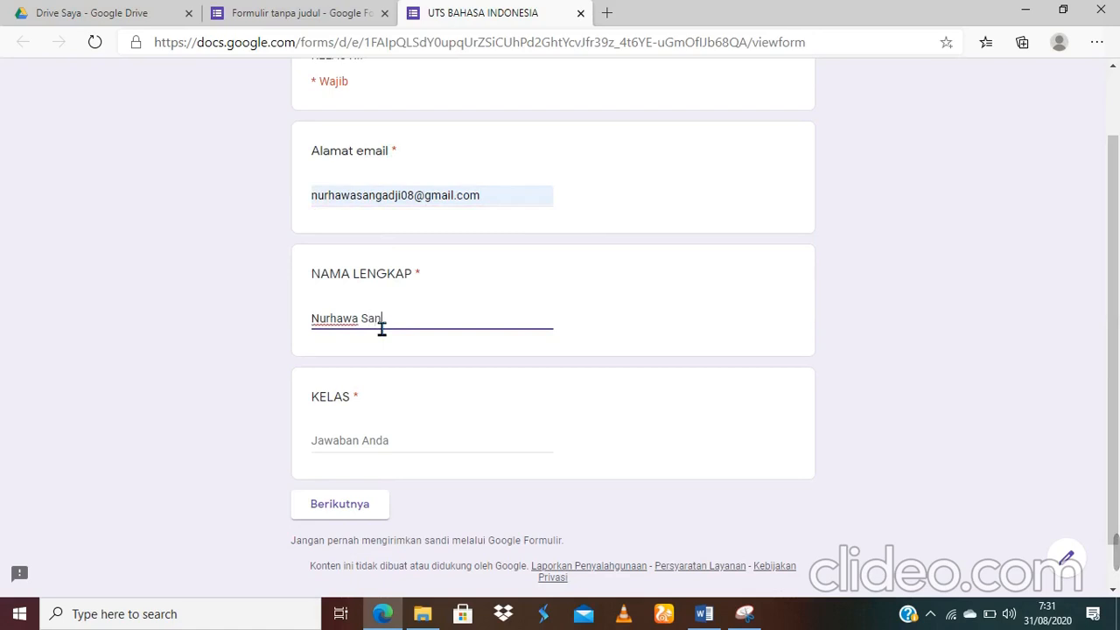
left_click(371, 460)
type("XI")
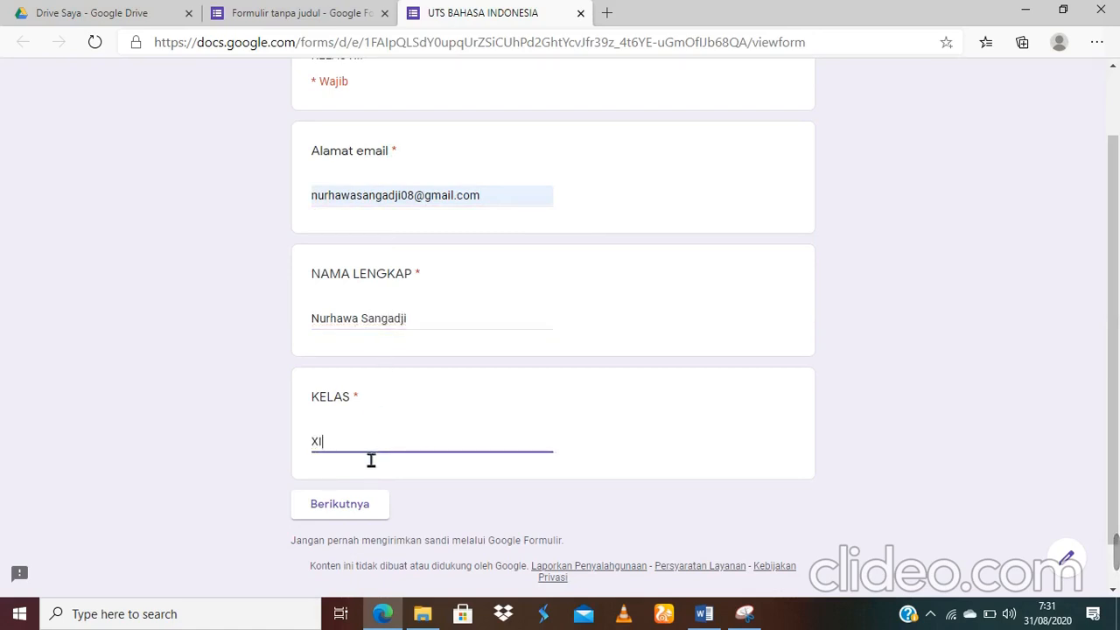
type("I AKL")
left_click(349, 510)
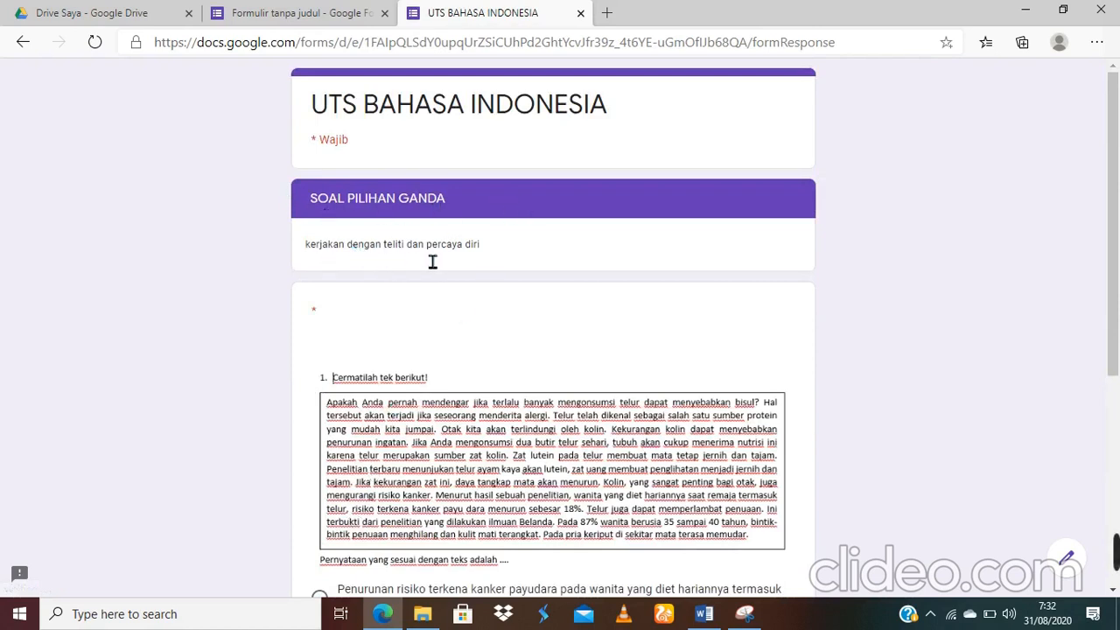
Step: Read question 1 and try continuing without answering it
scroll(1116, 179, "down", 3)
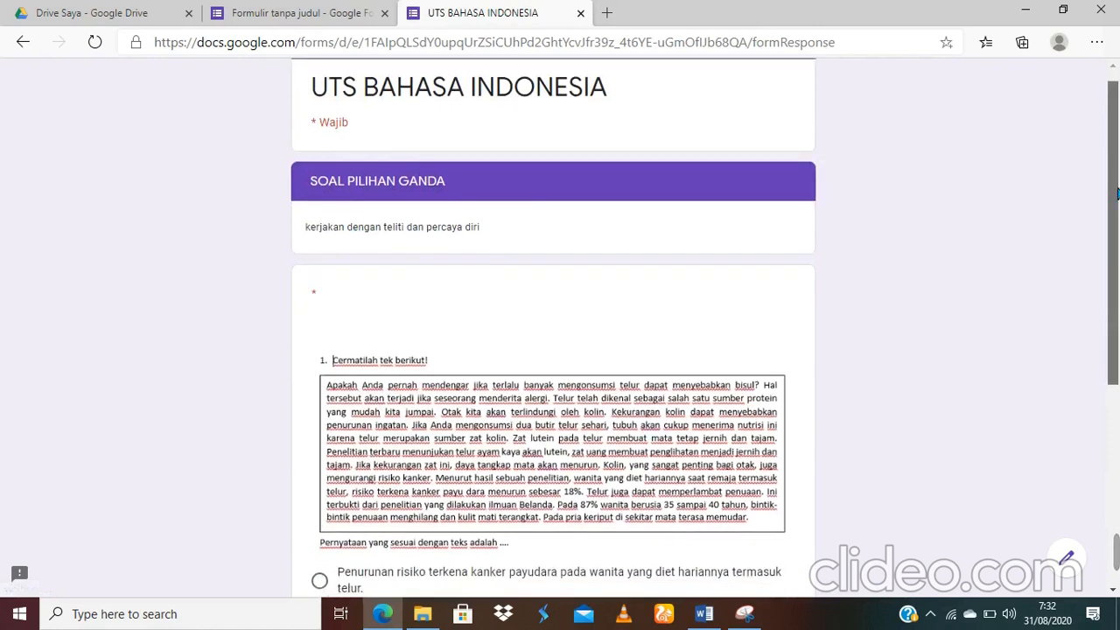
scroll(1113, 213, "up", 1)
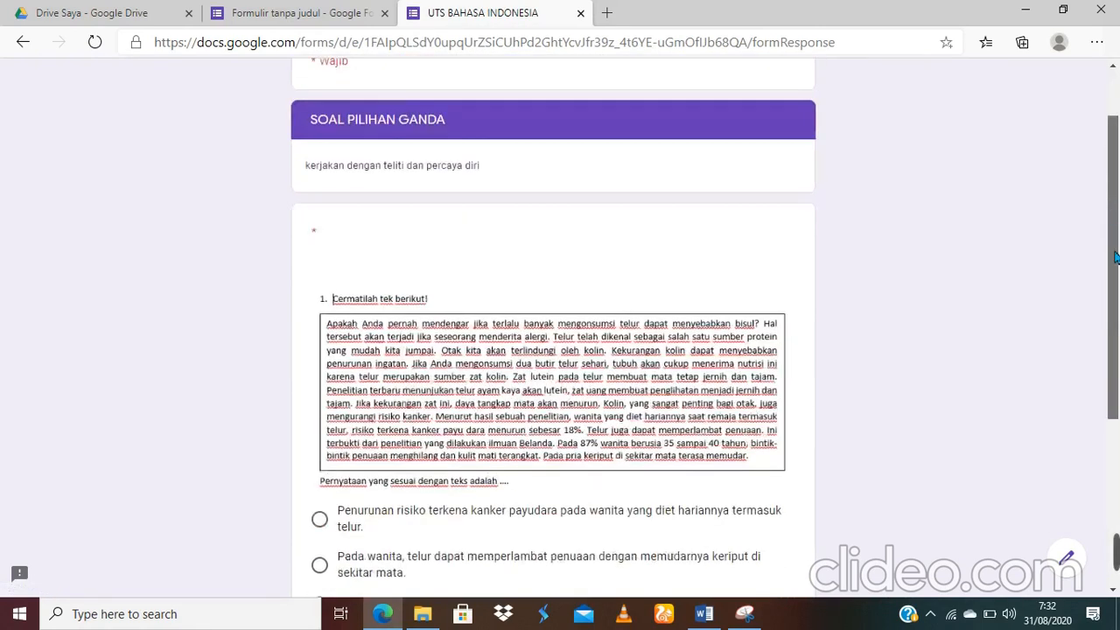
scroll(1113, 212, "down", 2)
scroll(1113, 212, "down", 2)
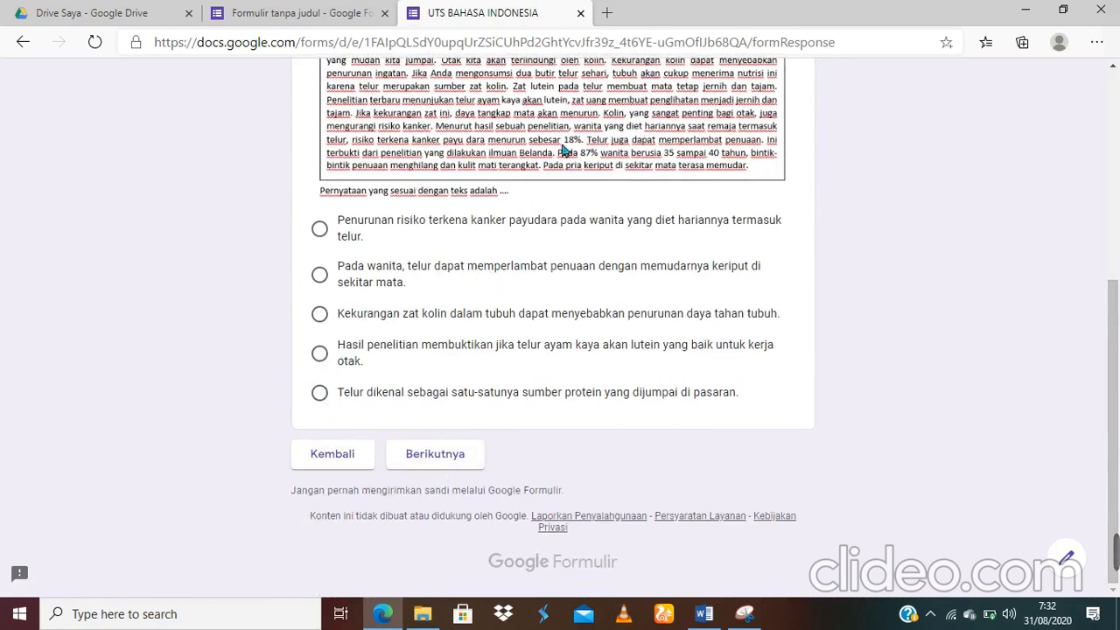
left_click(440, 468)
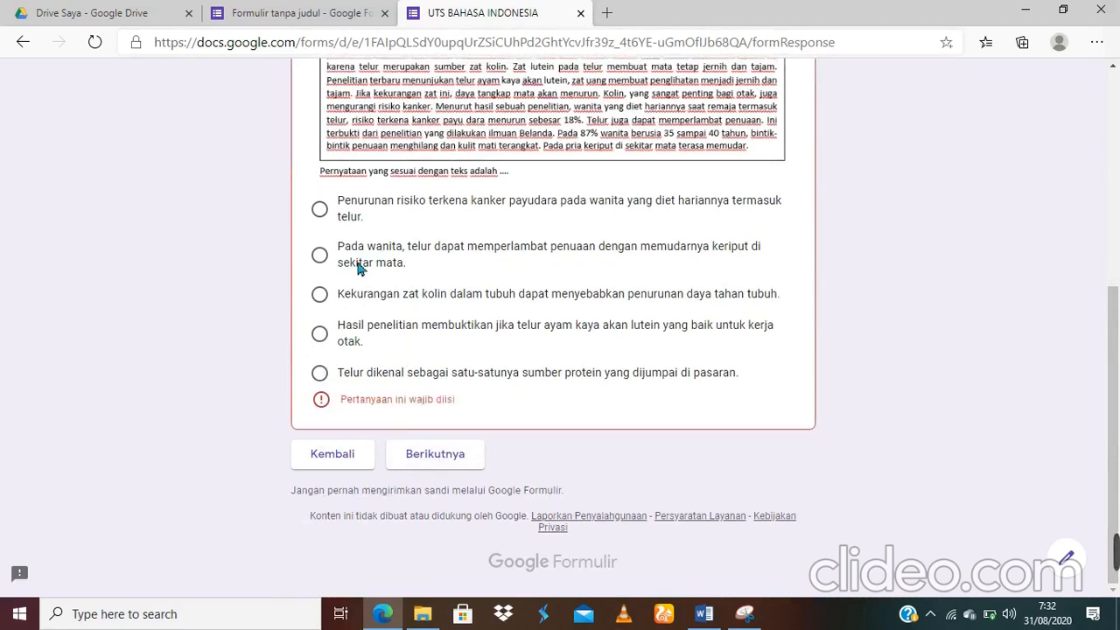
Step: Answer question 1 with the eggs-slow-ageing statement and advance past question 2 to the essay page
scroll(1113, 394, "up", 1)
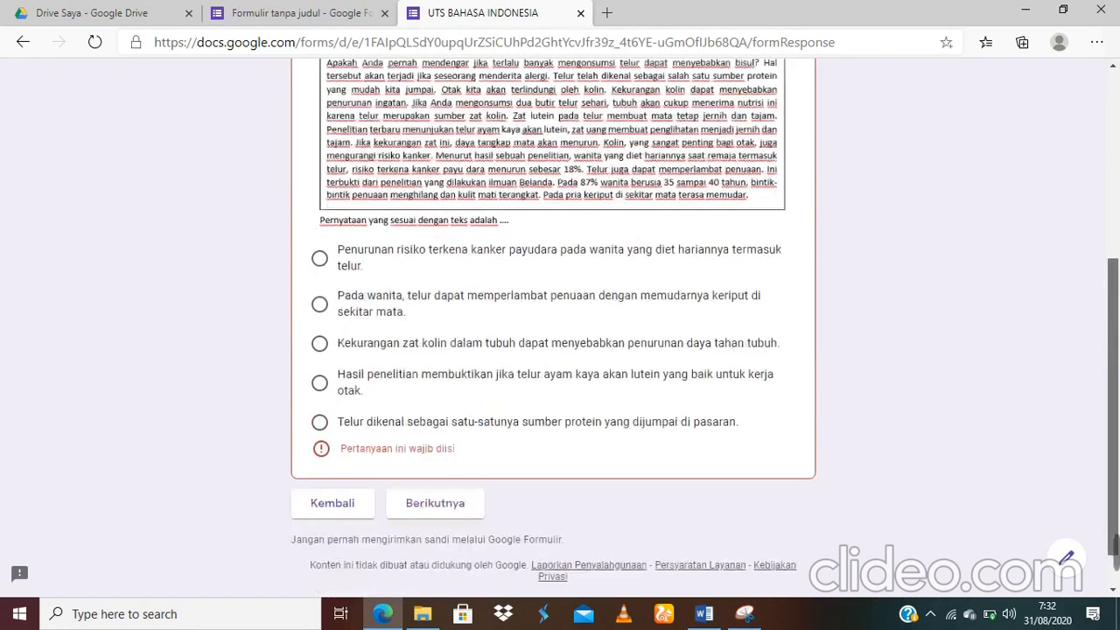
scroll(443, 428, "down", 1)
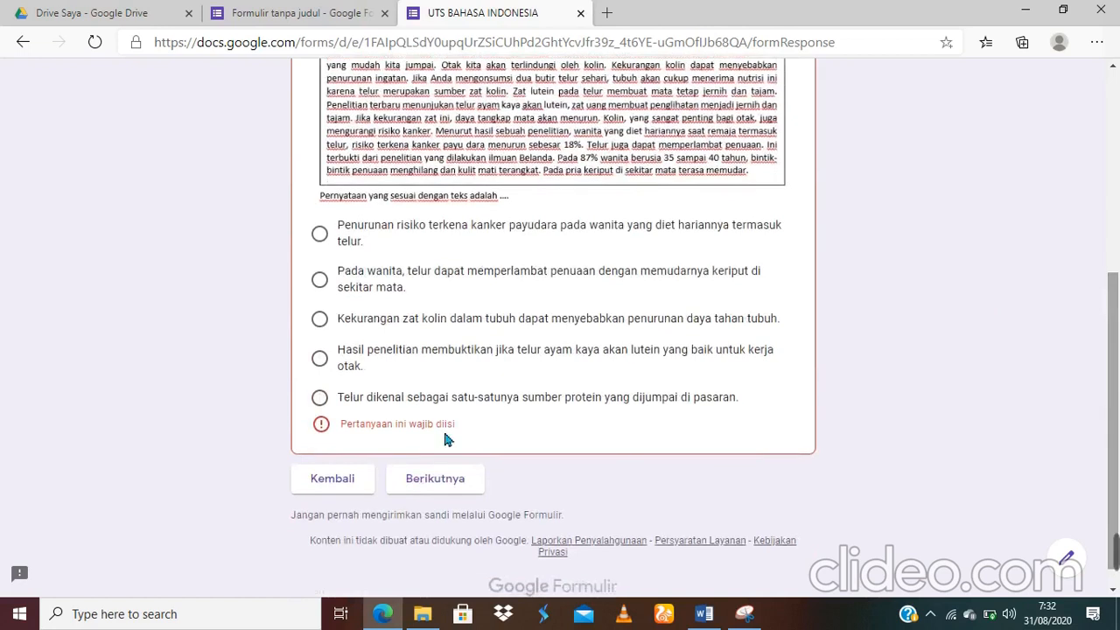
left_click(328, 291)
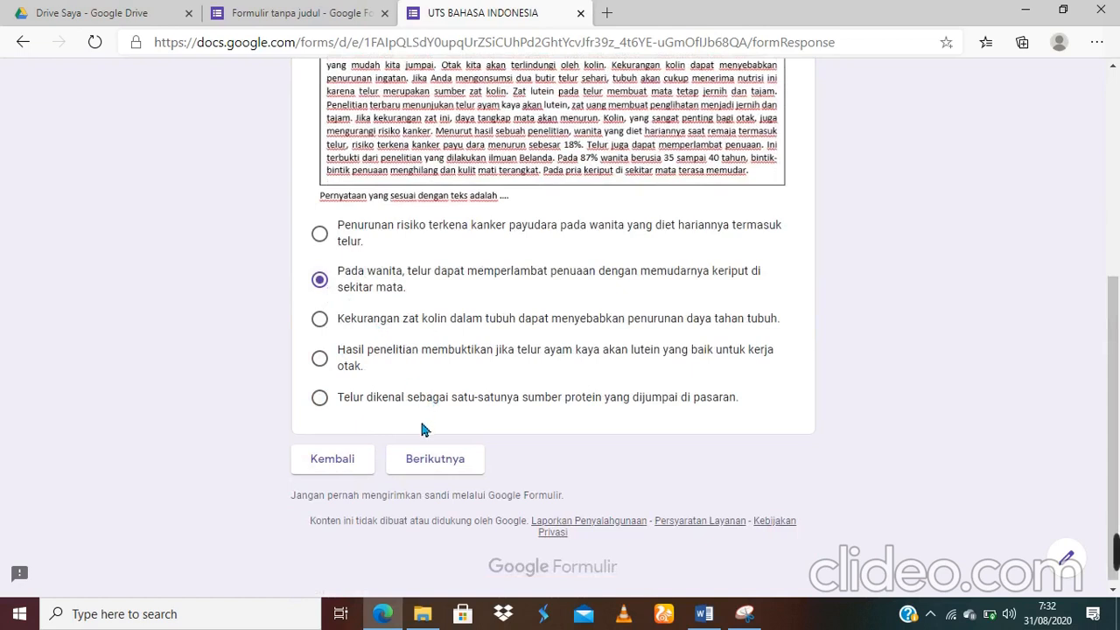
left_click(431, 462)
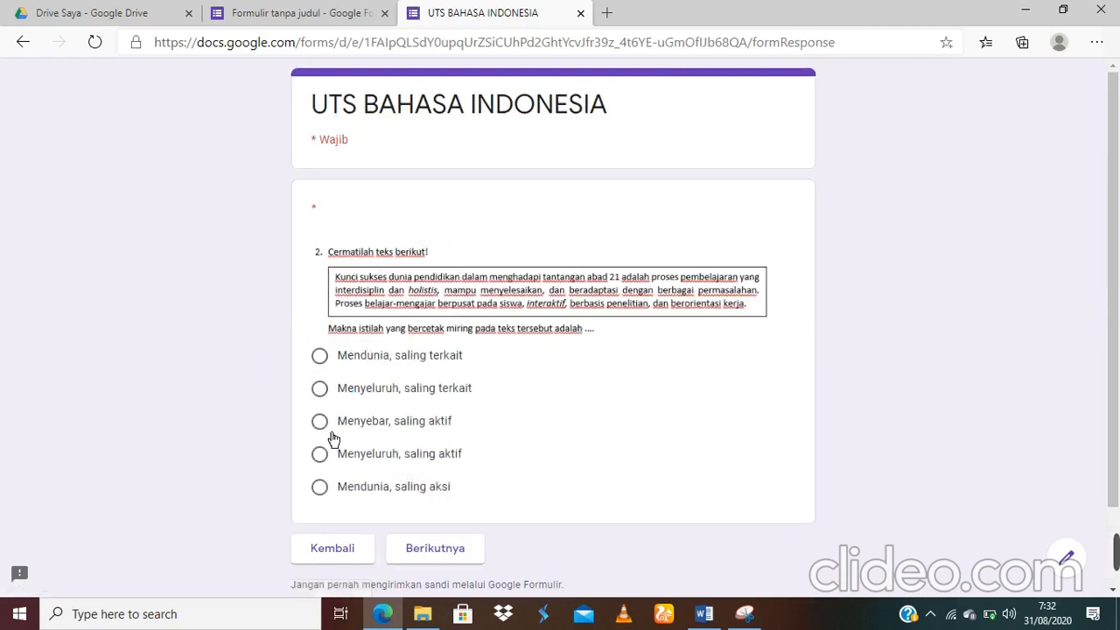
left_click(446, 566)
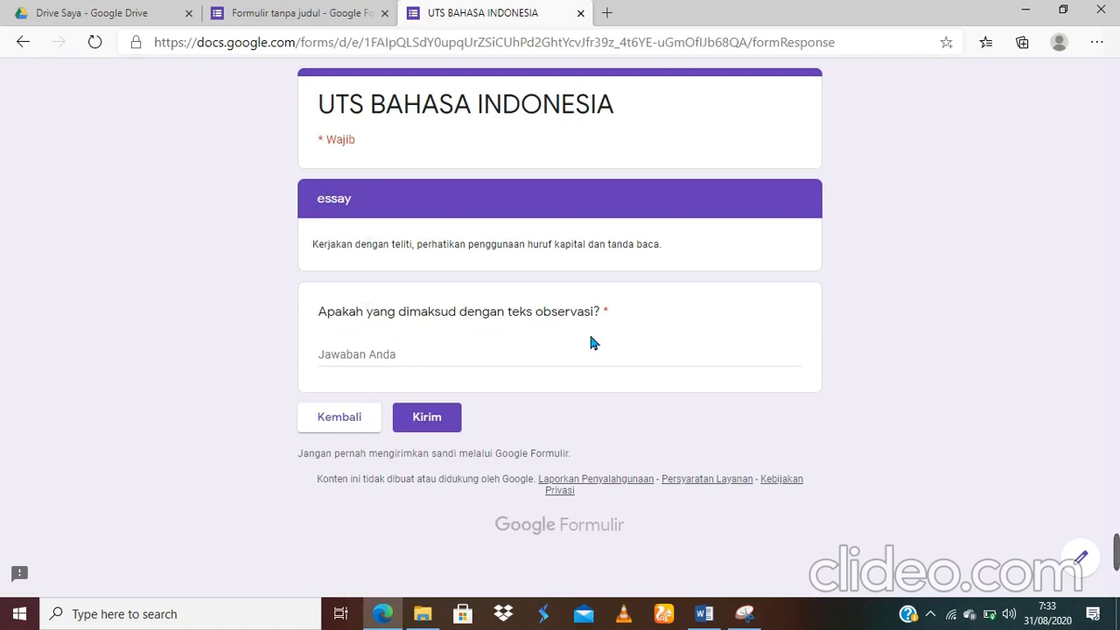
Step: Answer 'teks observasi adalah tulisan yang berisi informasi mengenai hasil dari pengamatan' and submit the quiz
left_click(431, 369)
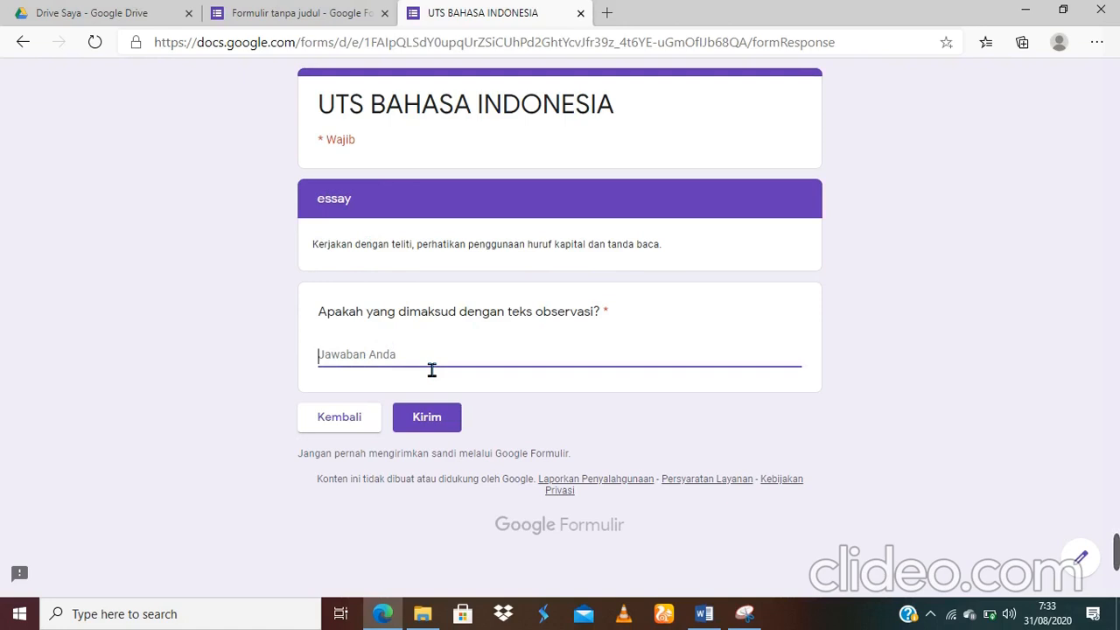
type("teks ")
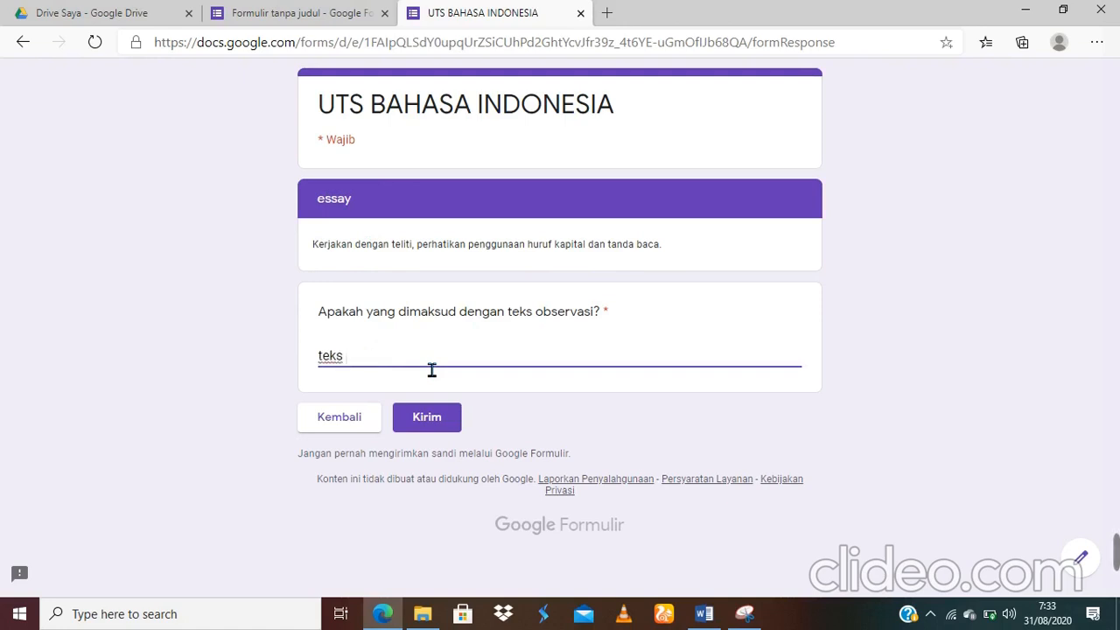
type("observasi ada")
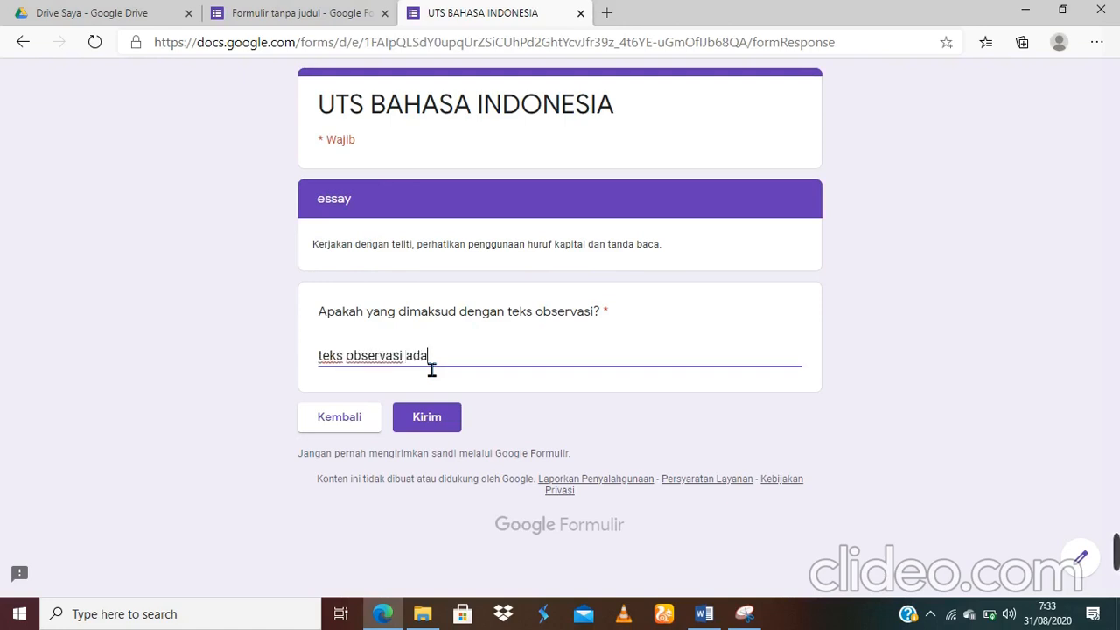
type("lah tulisan yang ber")
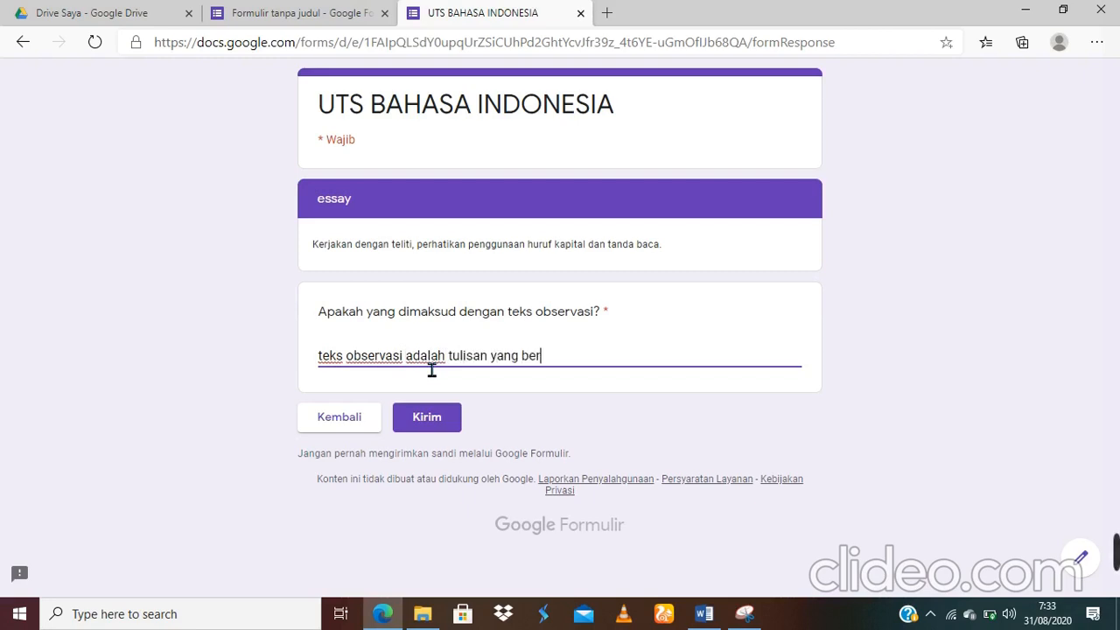
type("isi informasi")
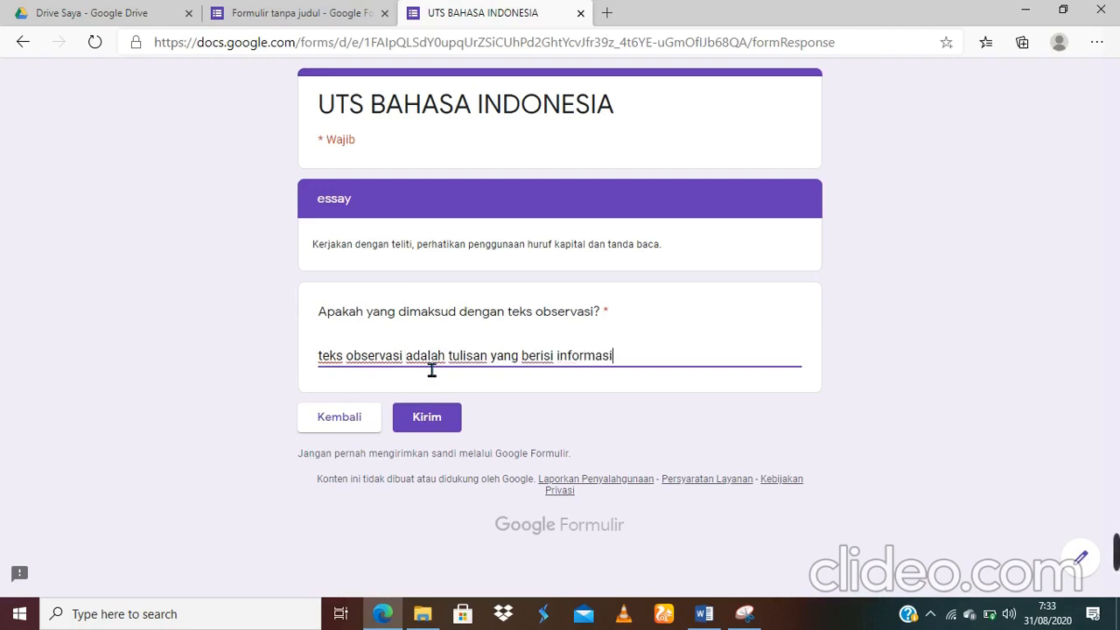
type(" mengenai ")
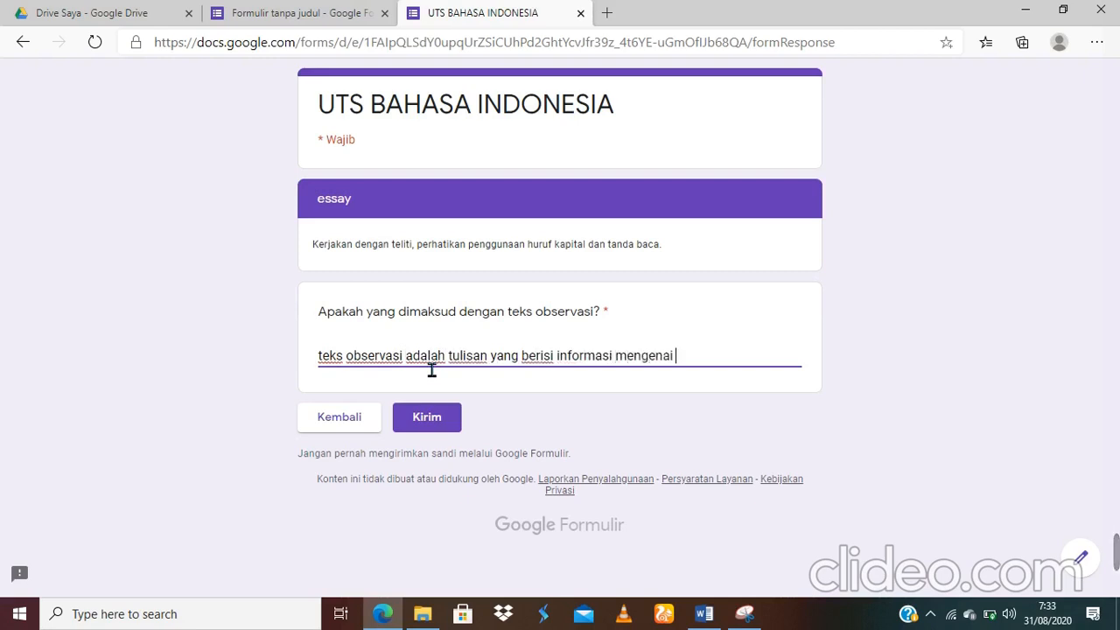
type("hasil dar")
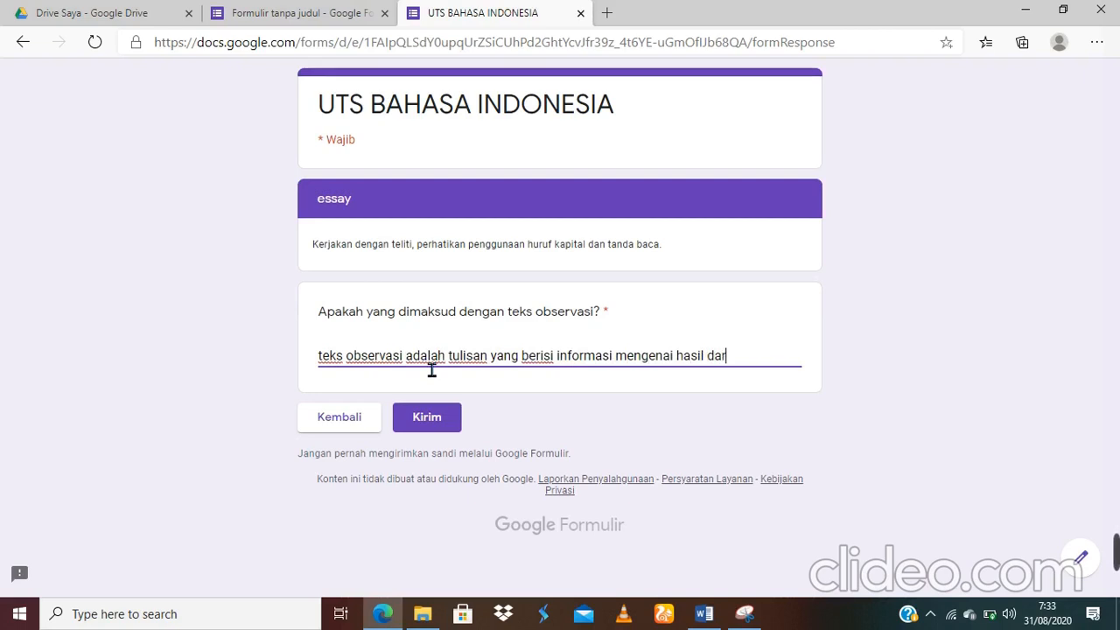
type("i pengamanatan")
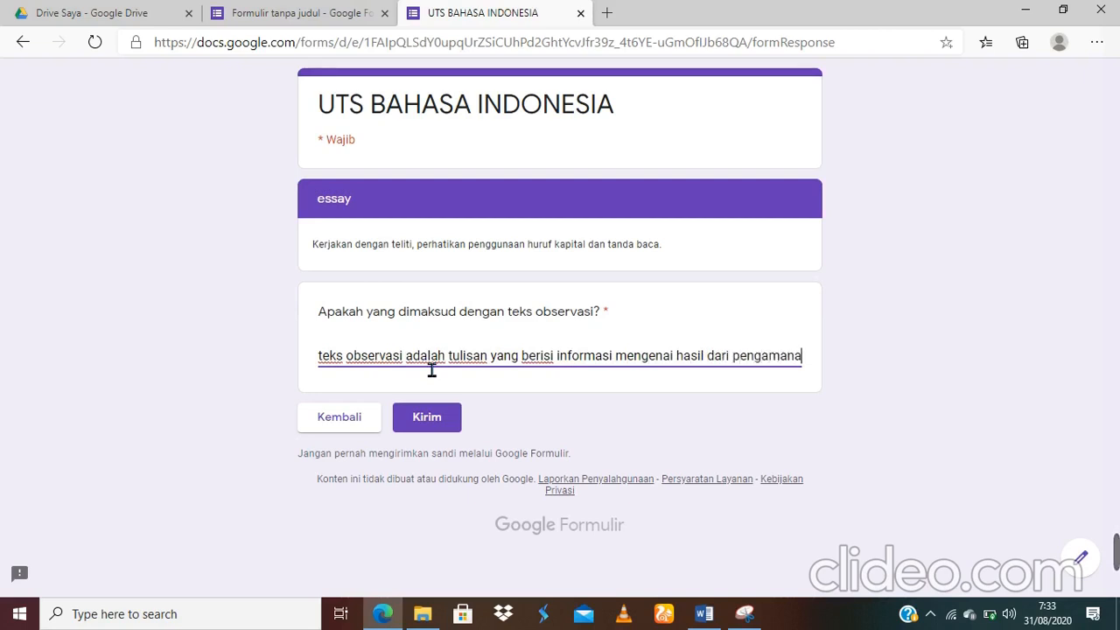
key("BackSpace")
key("BackSpace")
key("BackSpace")
type("tan")
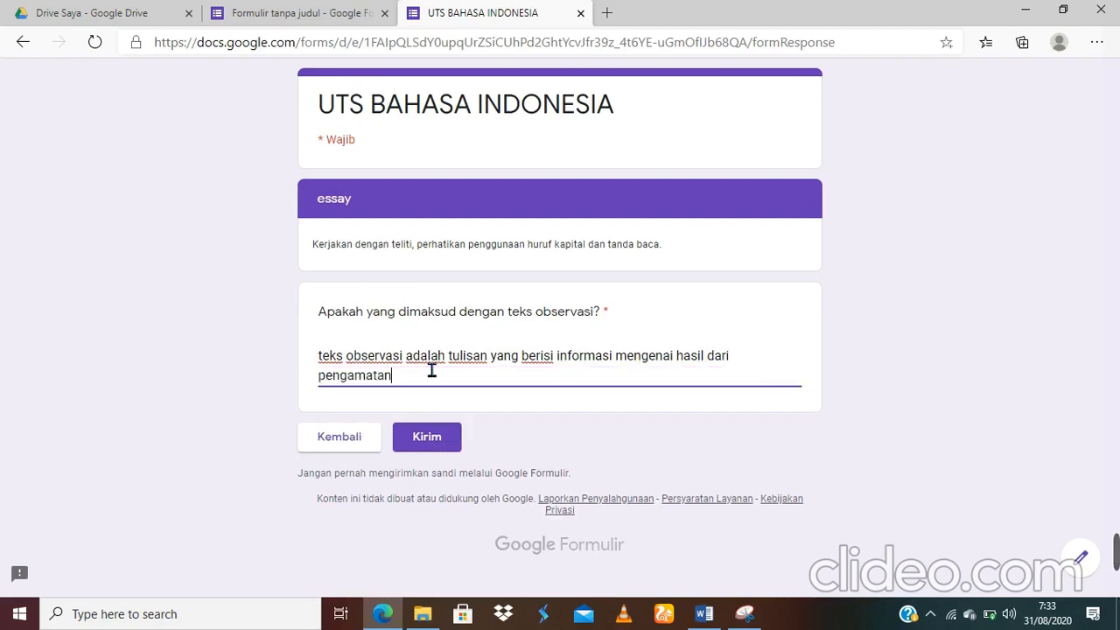
left_click(429, 441)
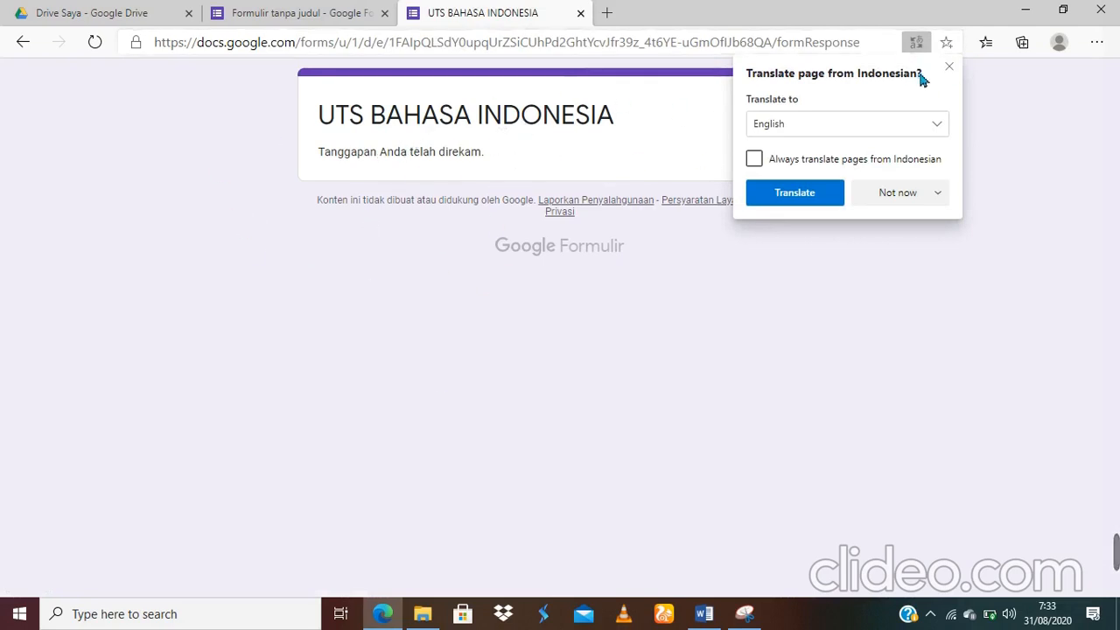
Step: Dismiss the Translate popup and return to the quiz editor, now showing 1 response
left_click(948, 68)
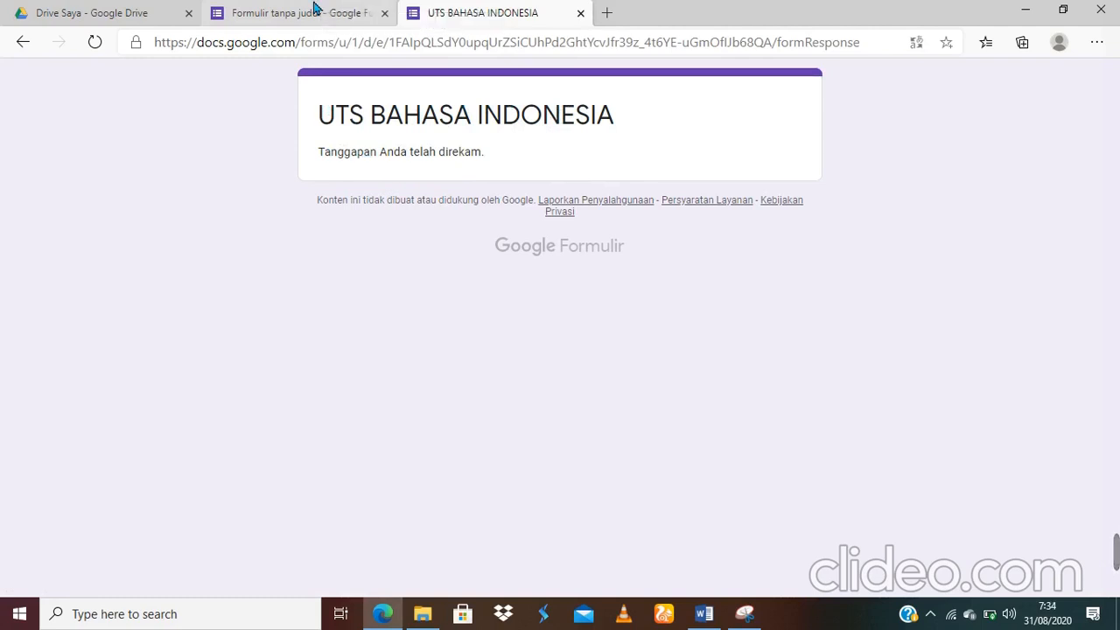
left_click(315, 9)
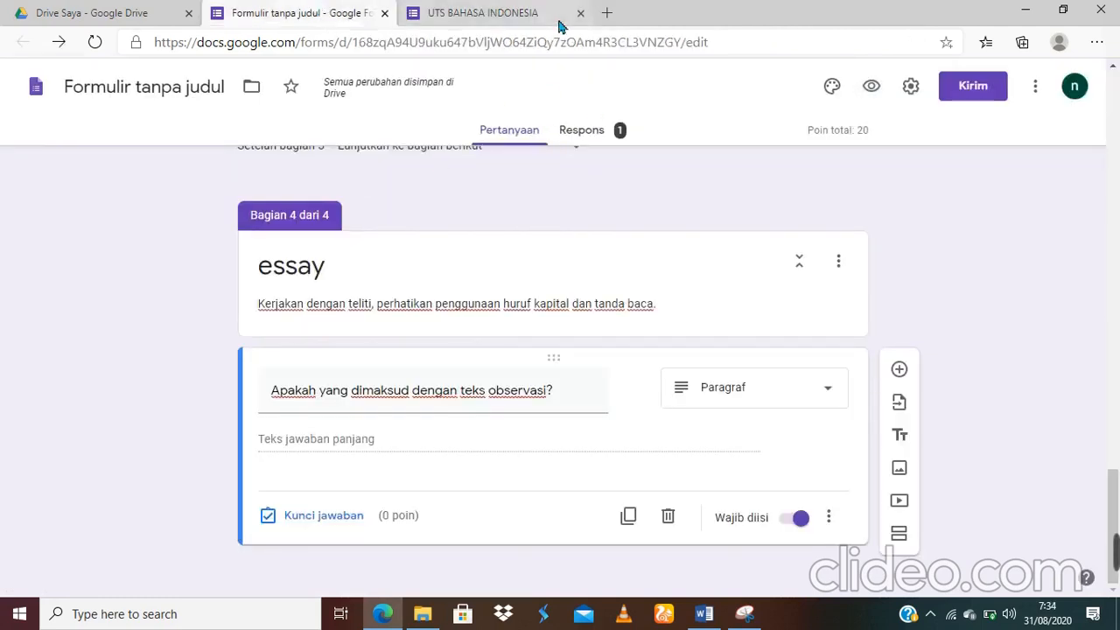
left_click(513, 11)
left_click(296, 16)
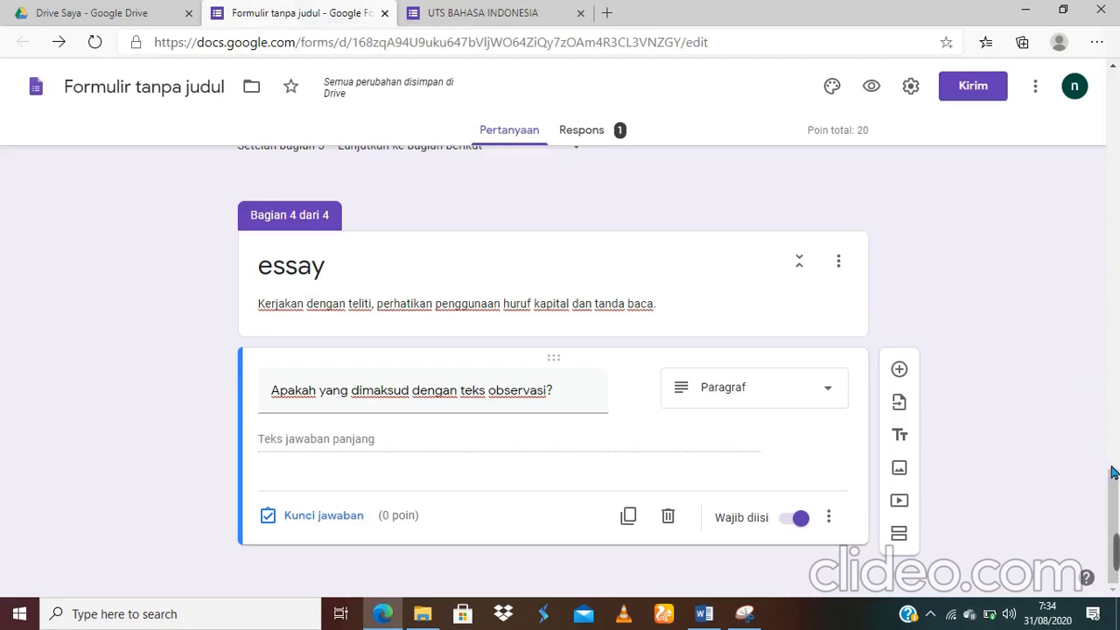
Step: Copy the Perpendek URL forms.gle link from the Kirim dialog's link tab, then close it
left_click_drag(1115, 488, 1115, 361)
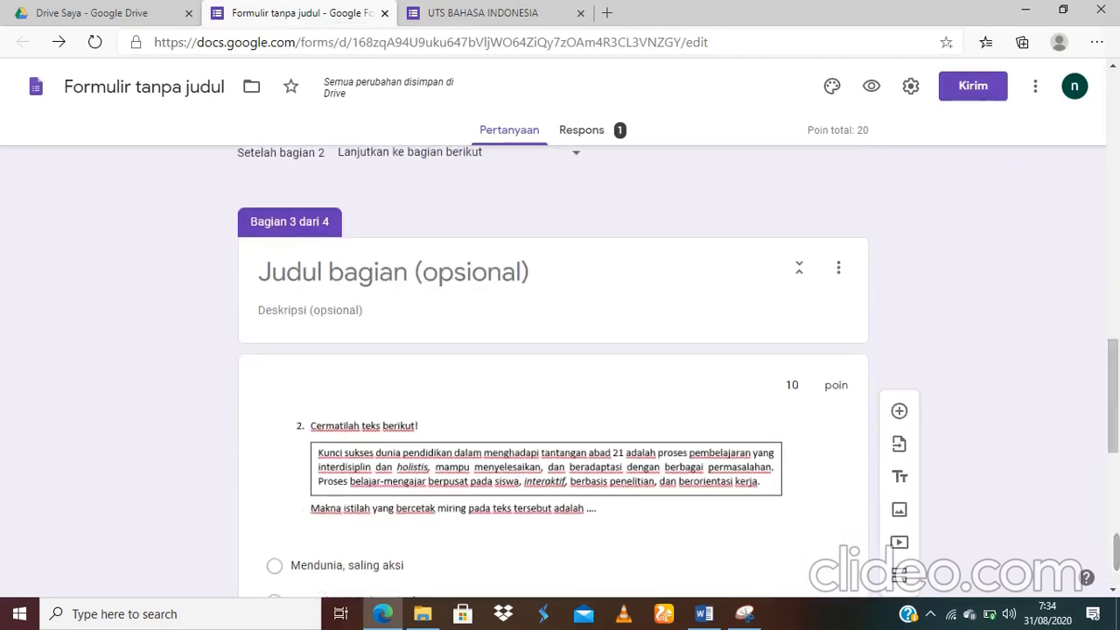
left_click_drag(1109, 374, 1115, 289)
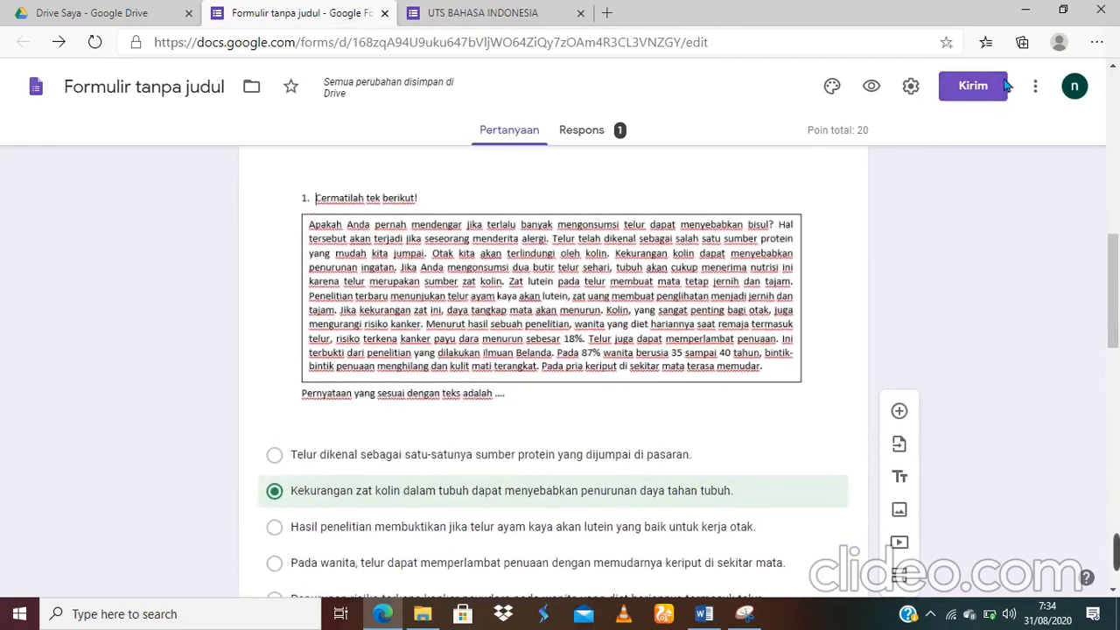
left_click(981, 104)
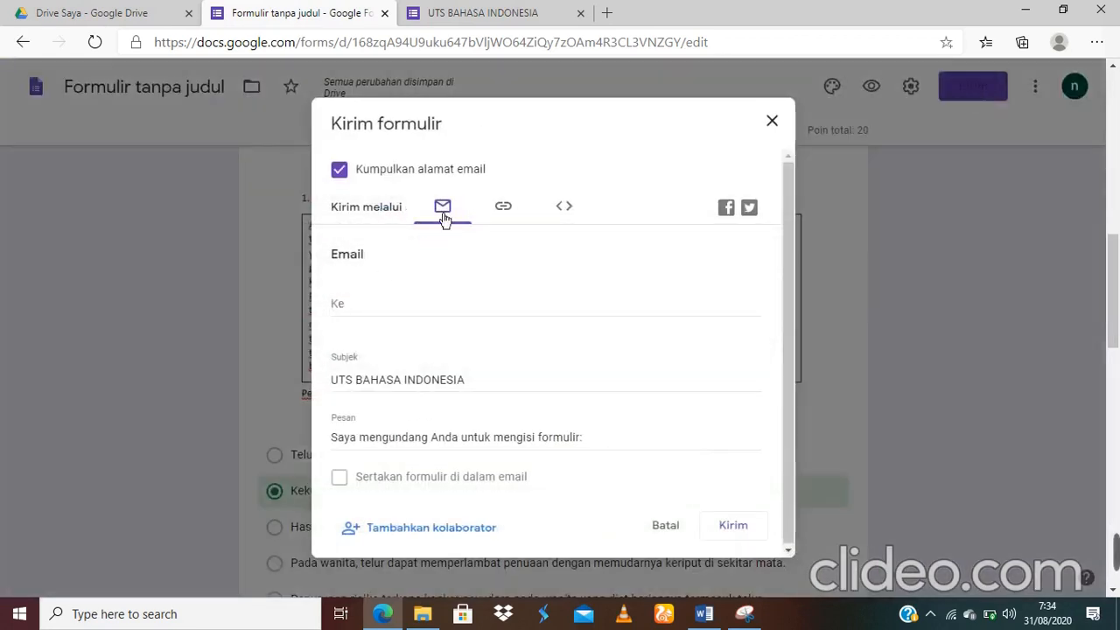
left_click(508, 210)
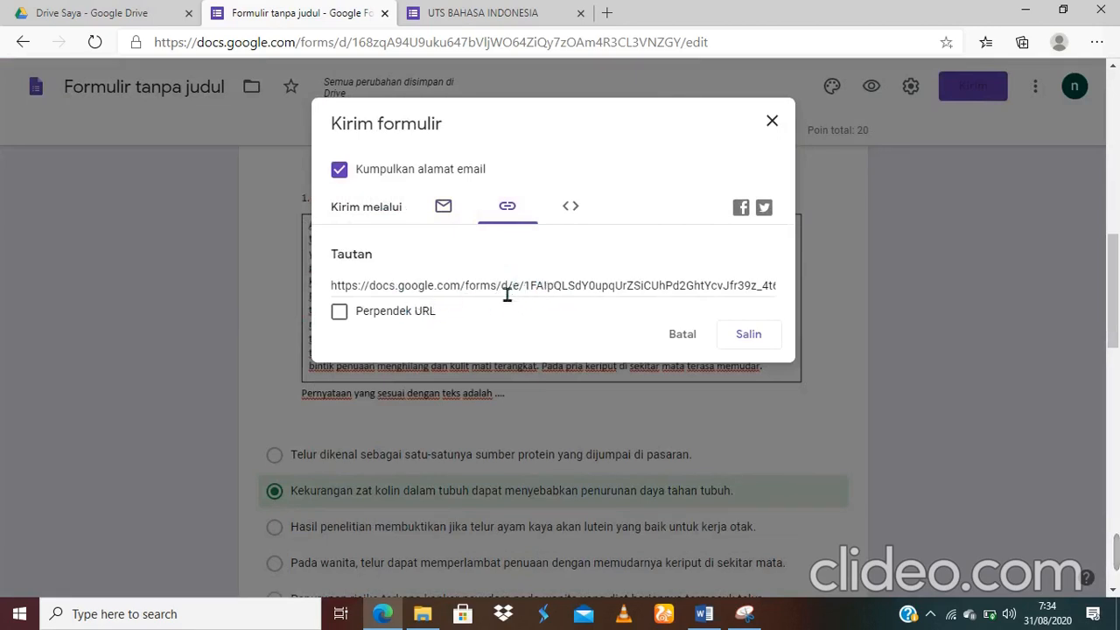
left_click(349, 325)
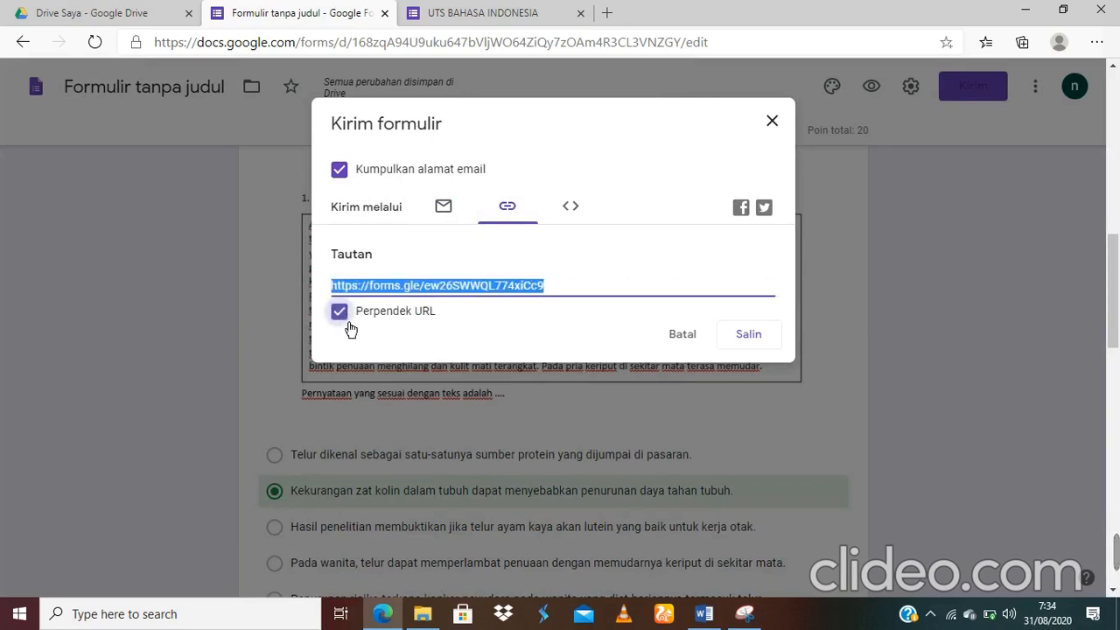
right_click(540, 286)
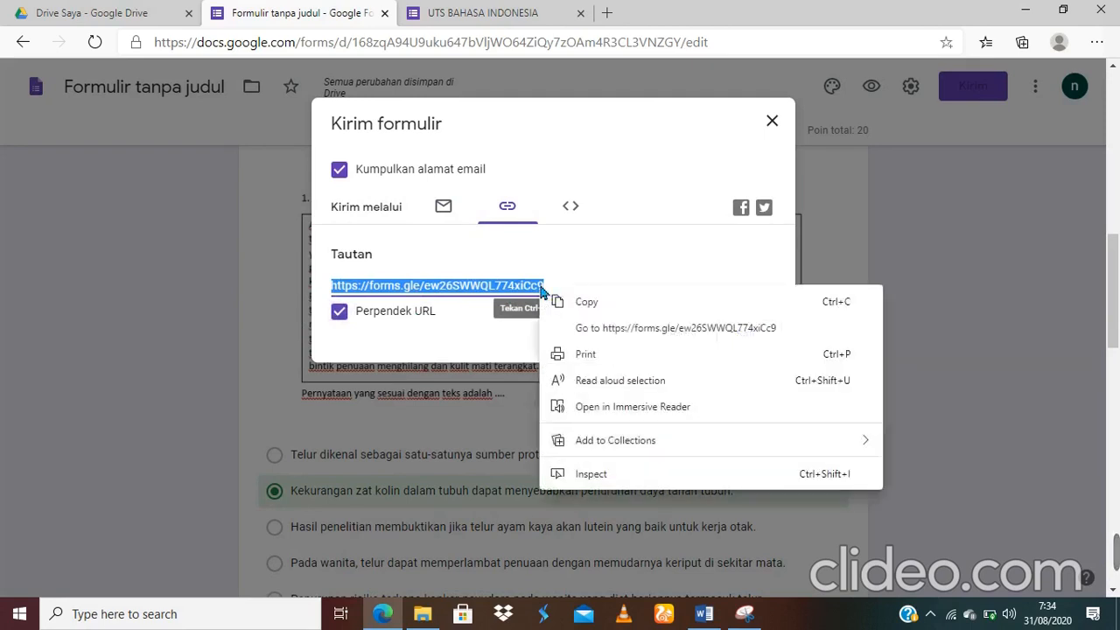
left_click(596, 306)
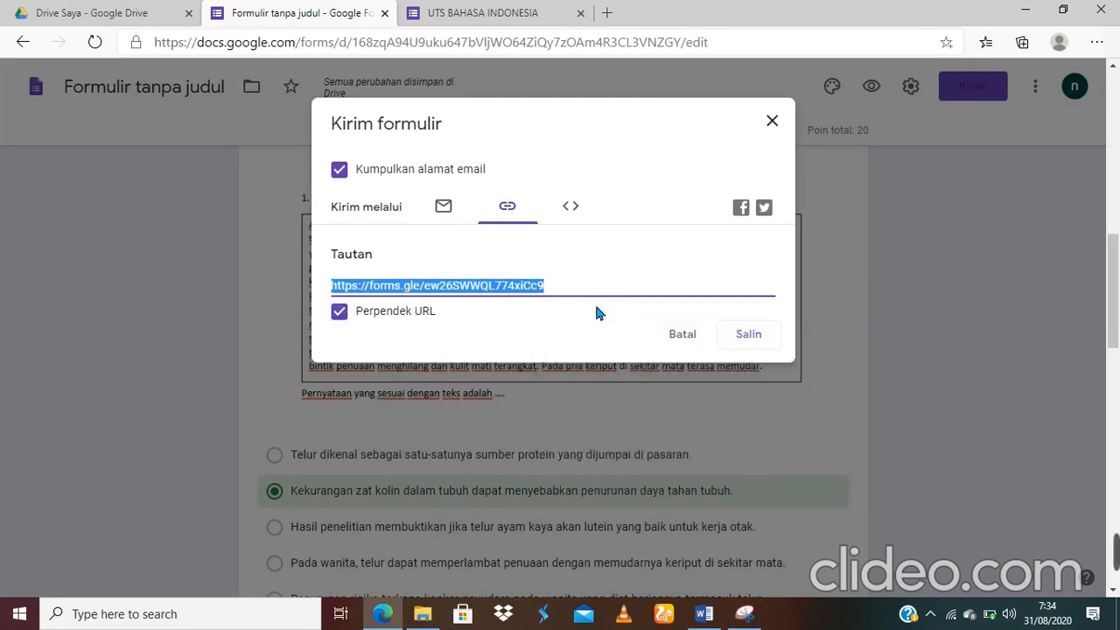
left_click(773, 124)
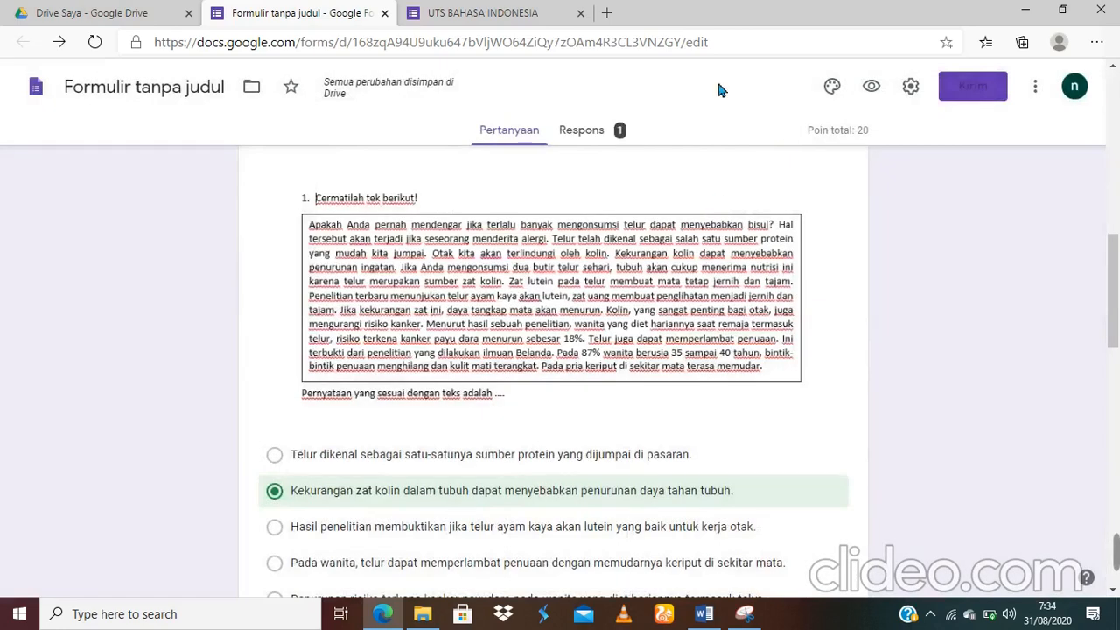
Step: Paste the short quiz link into a new Edge tab, which shows 'Anda sudah menanggapi', then minimize Edge
left_click(607, 13)
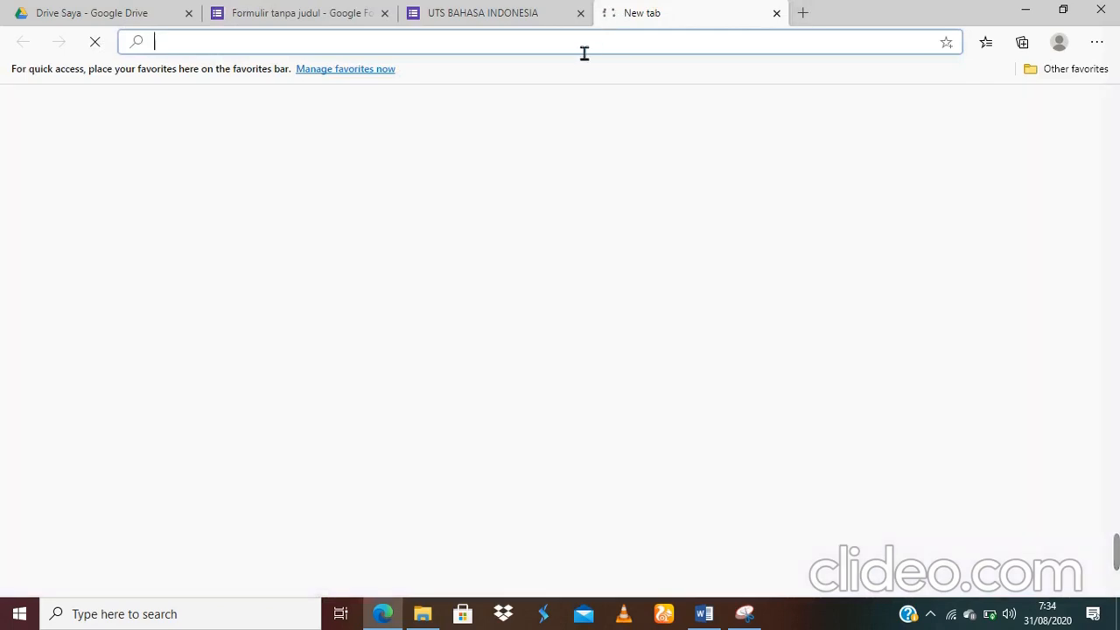
right_click(584, 53)
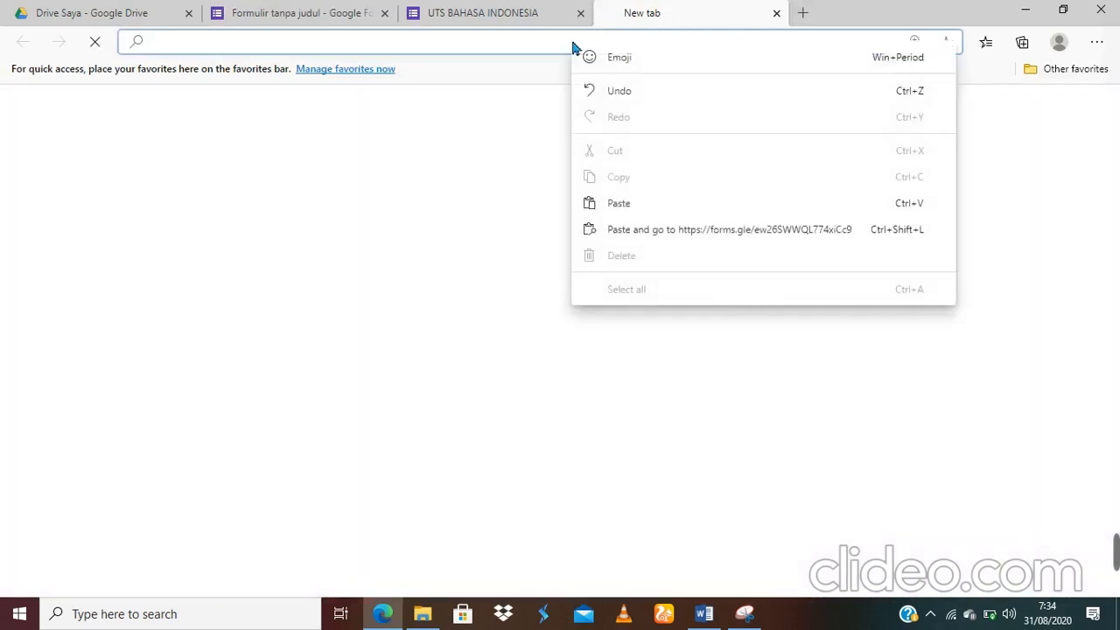
left_click(619, 203)
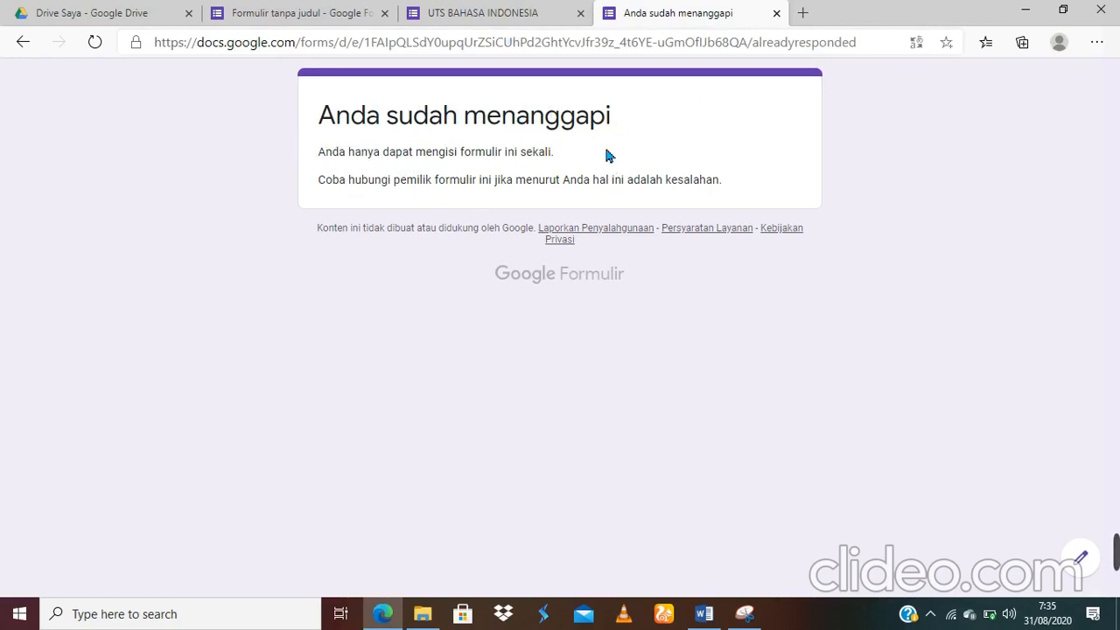
left_click(1028, 12)
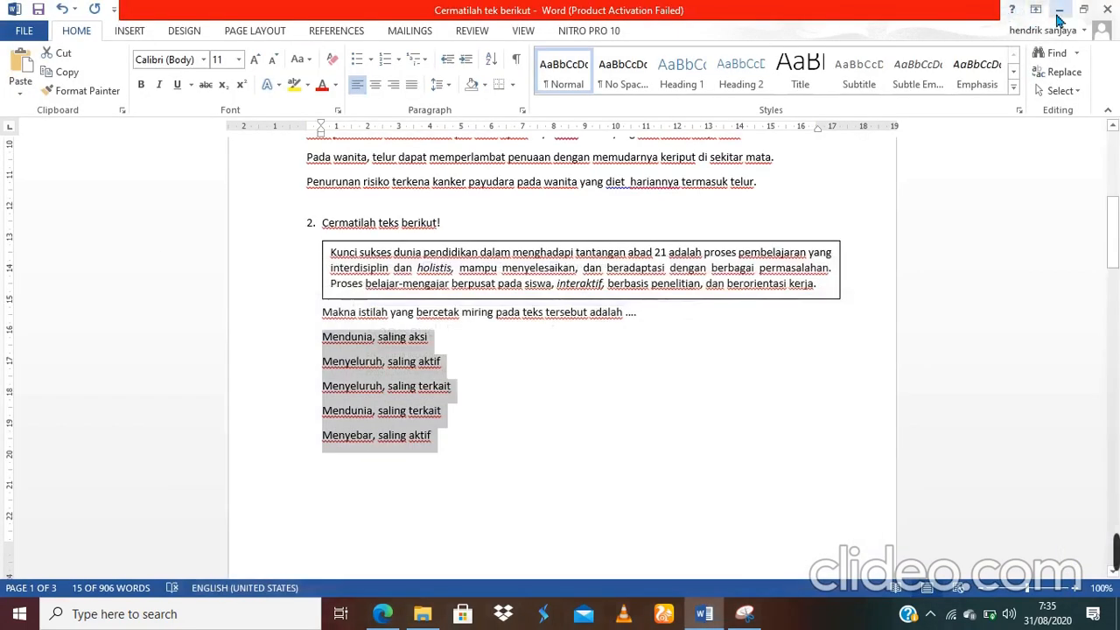
Step: Minimize Word, Snipping Tool and the Documents folder, then launch Firefox from the desktop
left_click(1059, 17)
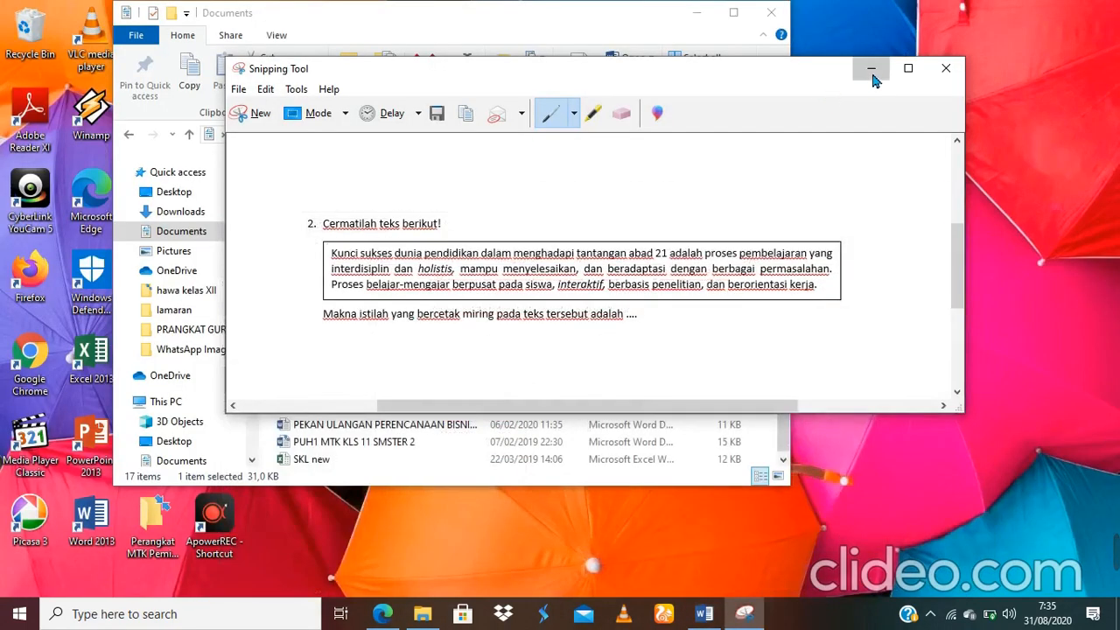
left_click(870, 70)
left_click(697, 12)
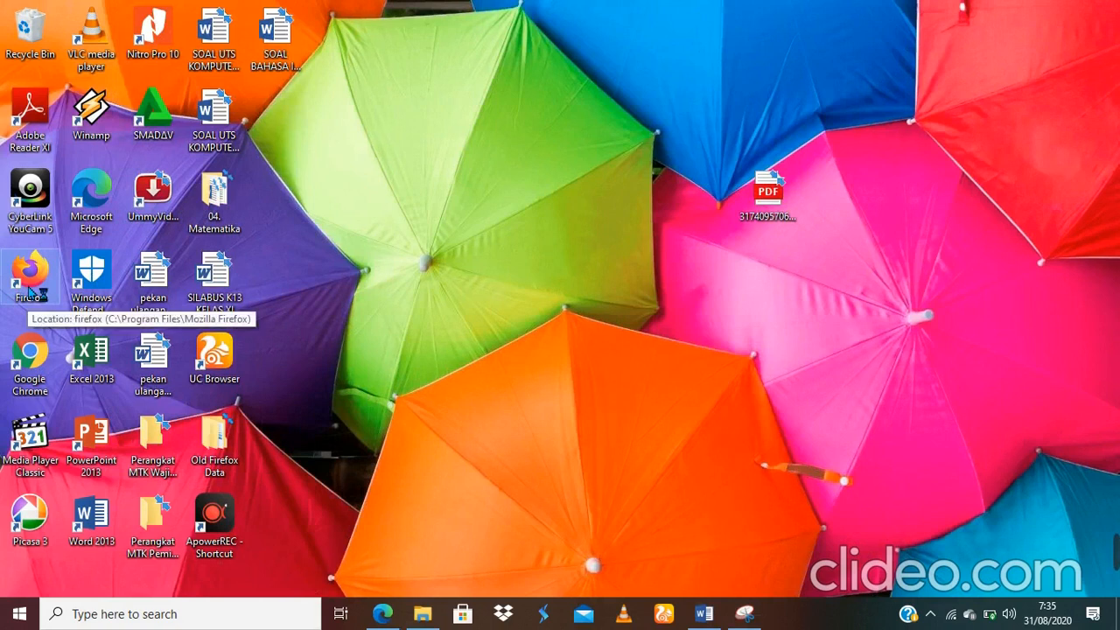
double_click(29, 292)
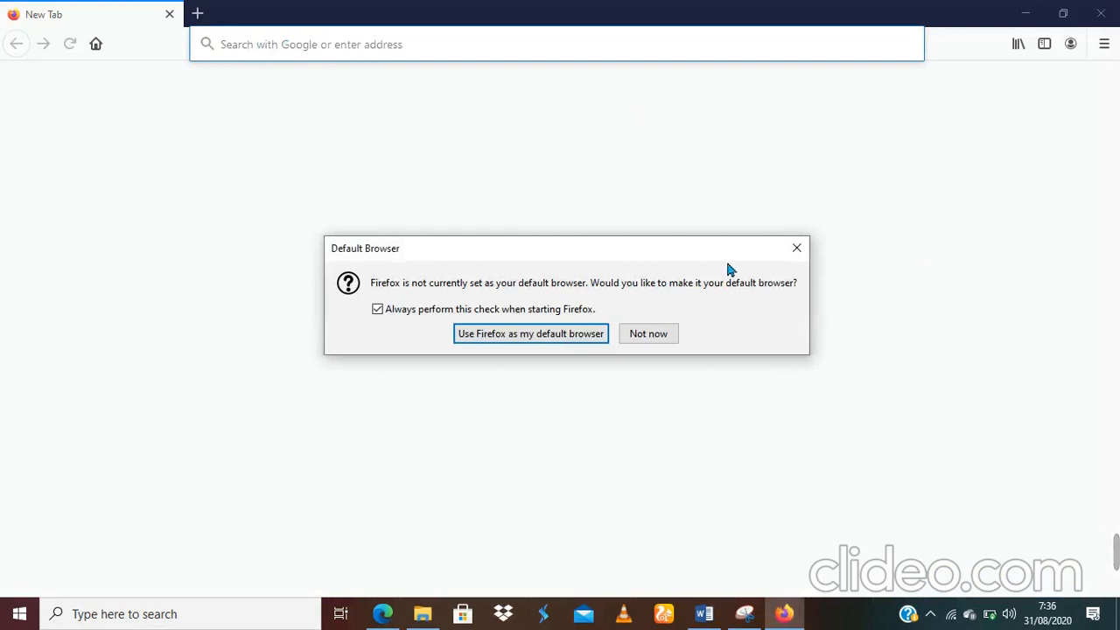
Step: Dismiss the default-browser prompt, open the pasted short quiz link, and choose LOGIN on the sign-in prompt
left_click(798, 257)
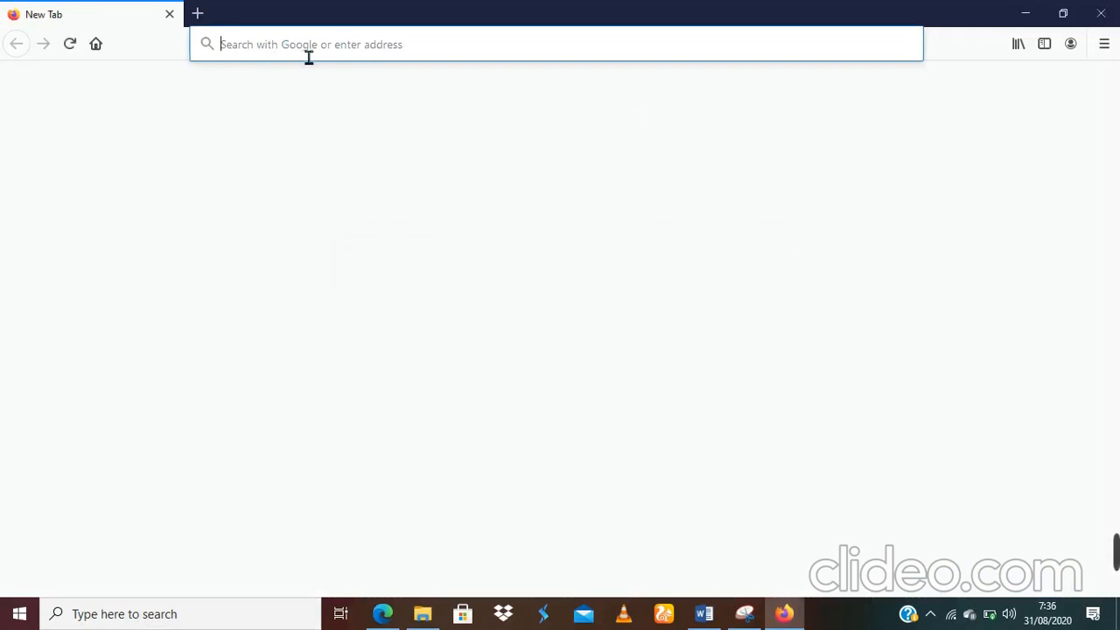
left_click(308, 57)
key("ctrl+v")
key("Return")
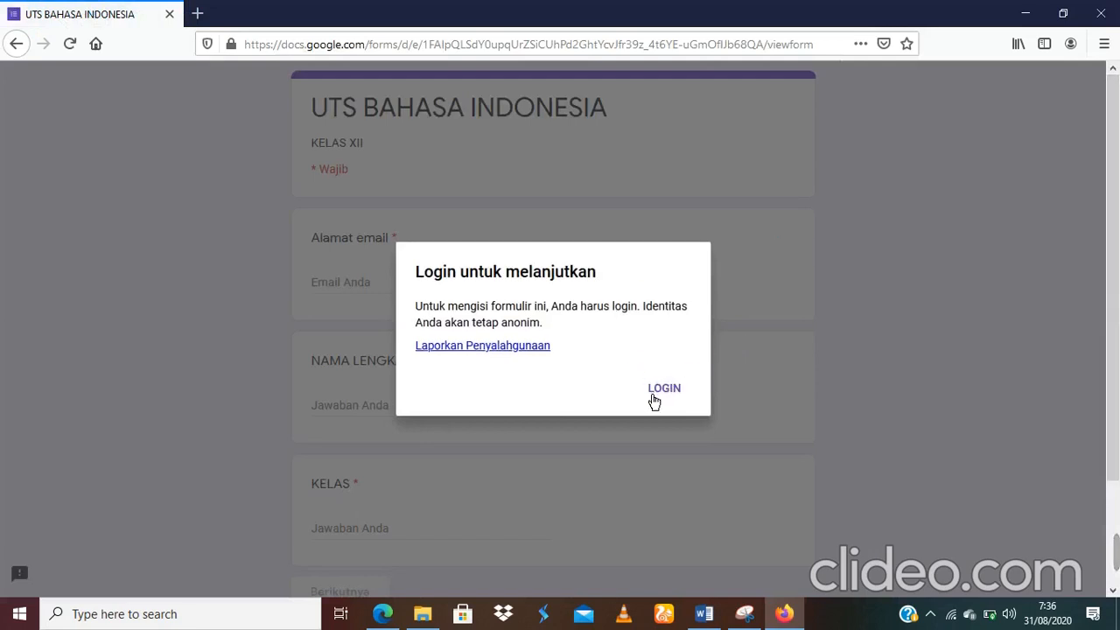
left_click(656, 391)
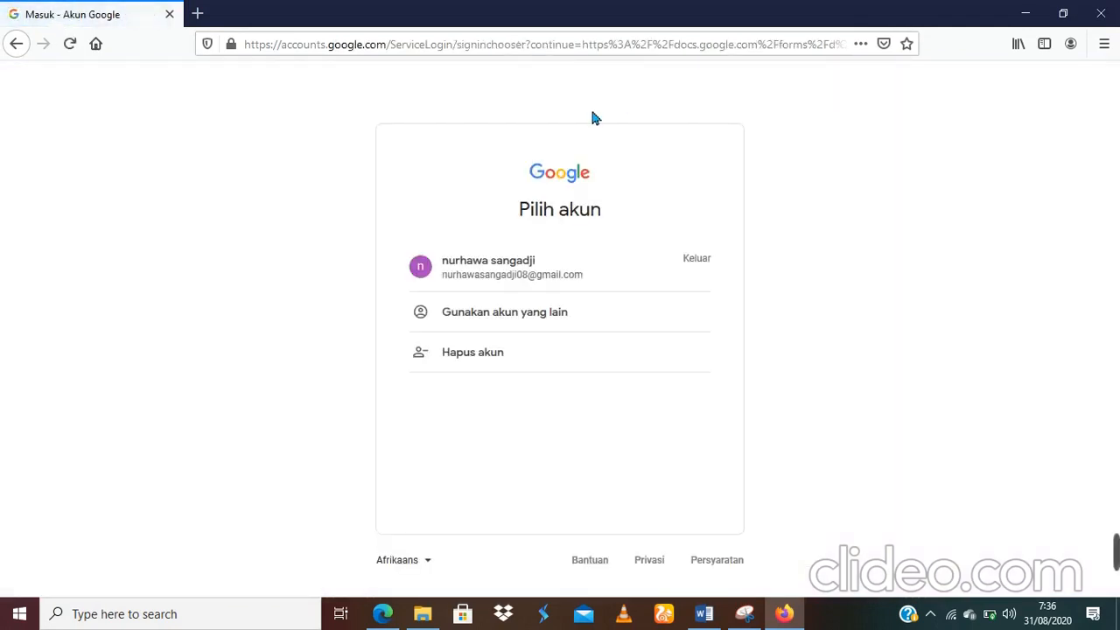
Step: Pick the saved Google account and submit its password, re-entering it after the first attempt is rejected
left_click(509, 267)
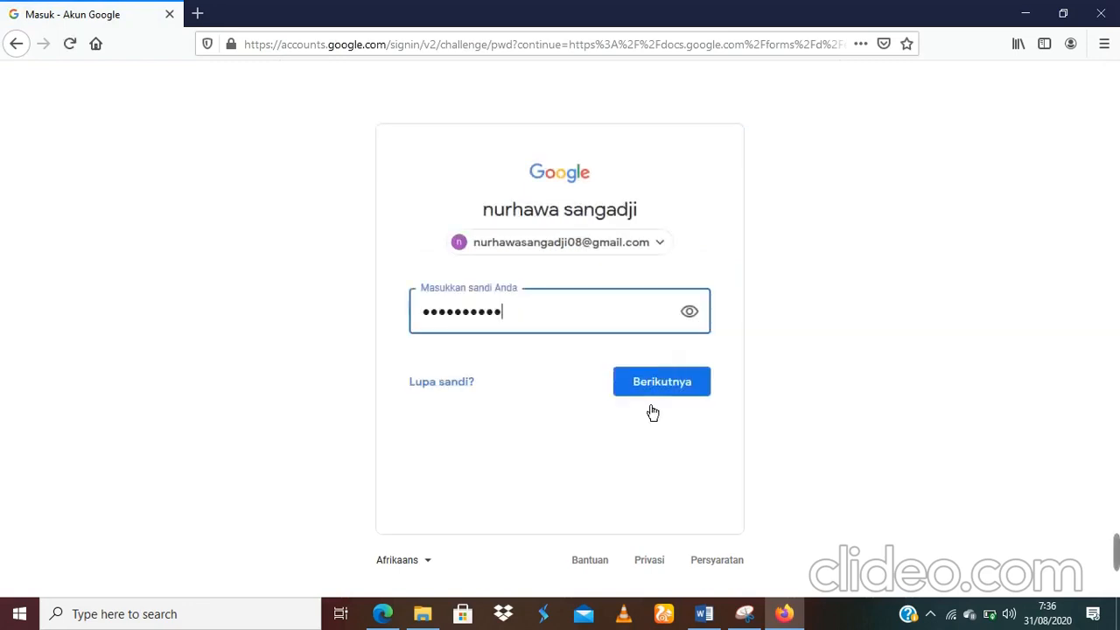
left_click(669, 394)
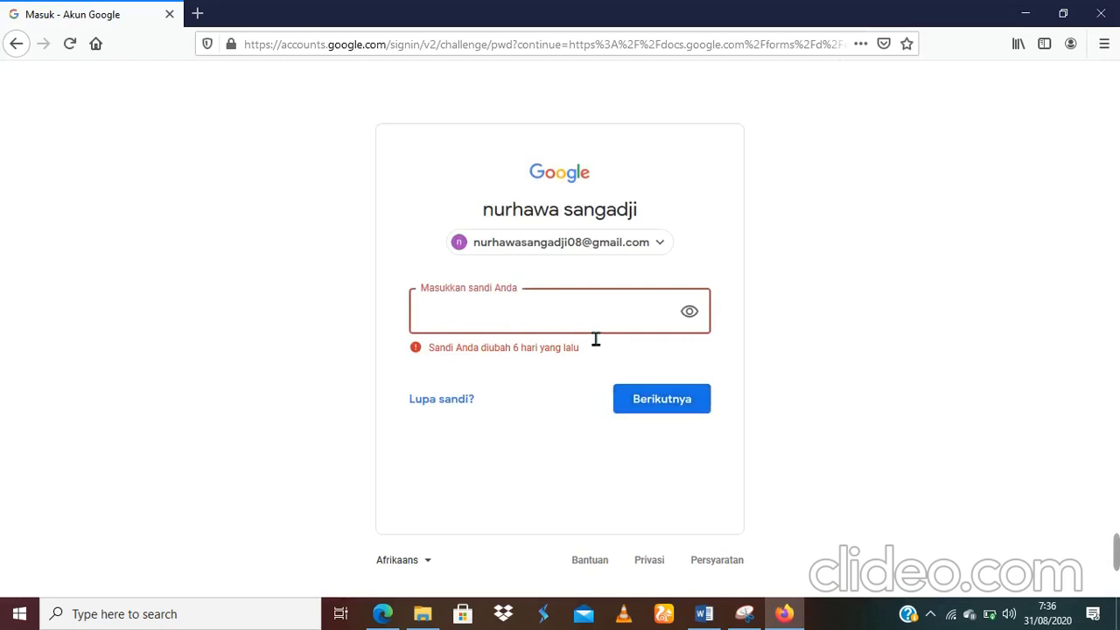
type("****")
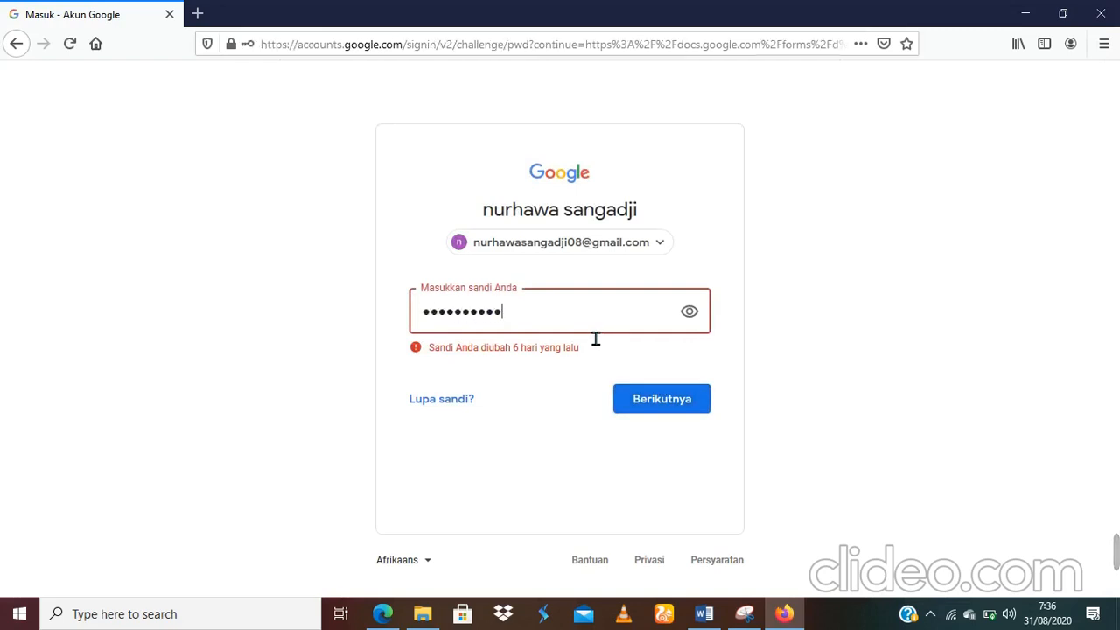
key("BackSpace")
key("BackSpace")
key("BackSpace")
key("BackSpace")
key("BackSpace")
key("BackSpace")
key("BackSpace")
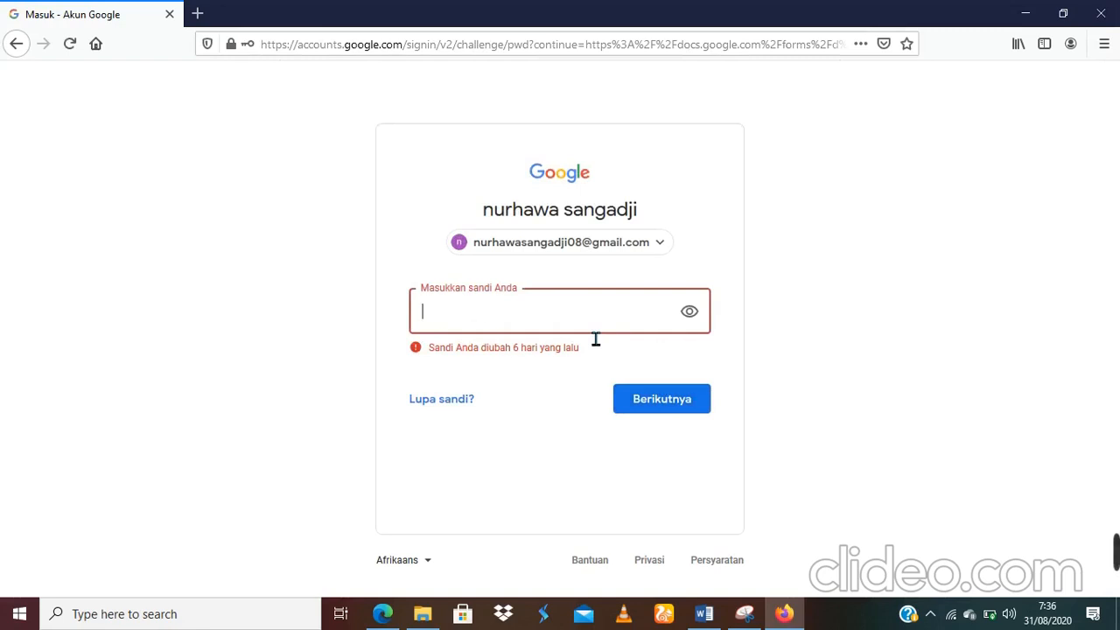
type("**")
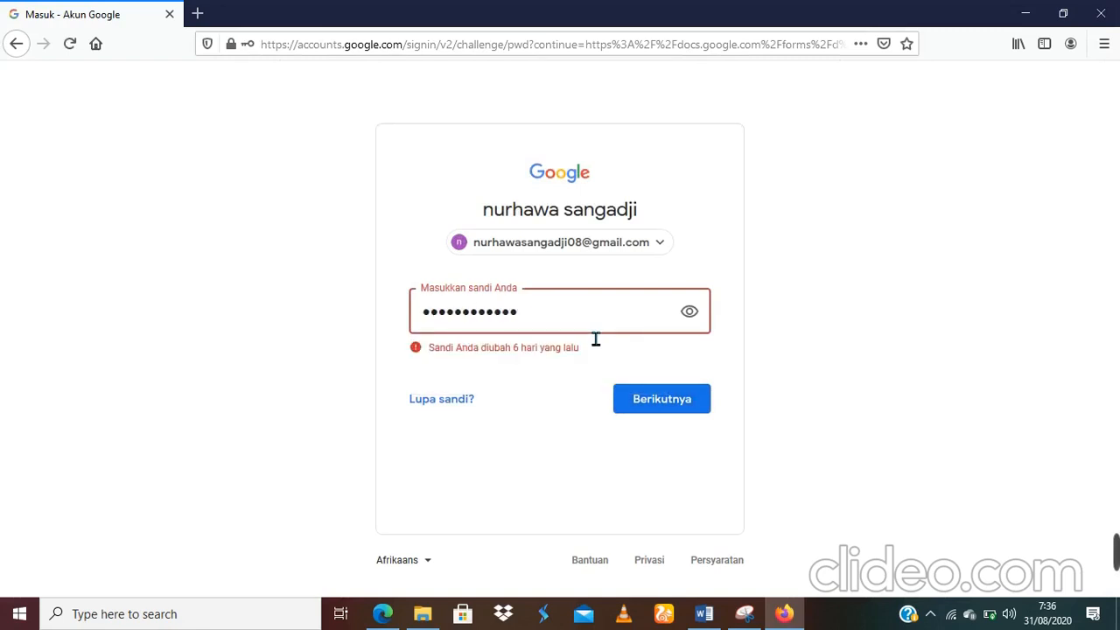
left_click(660, 400)
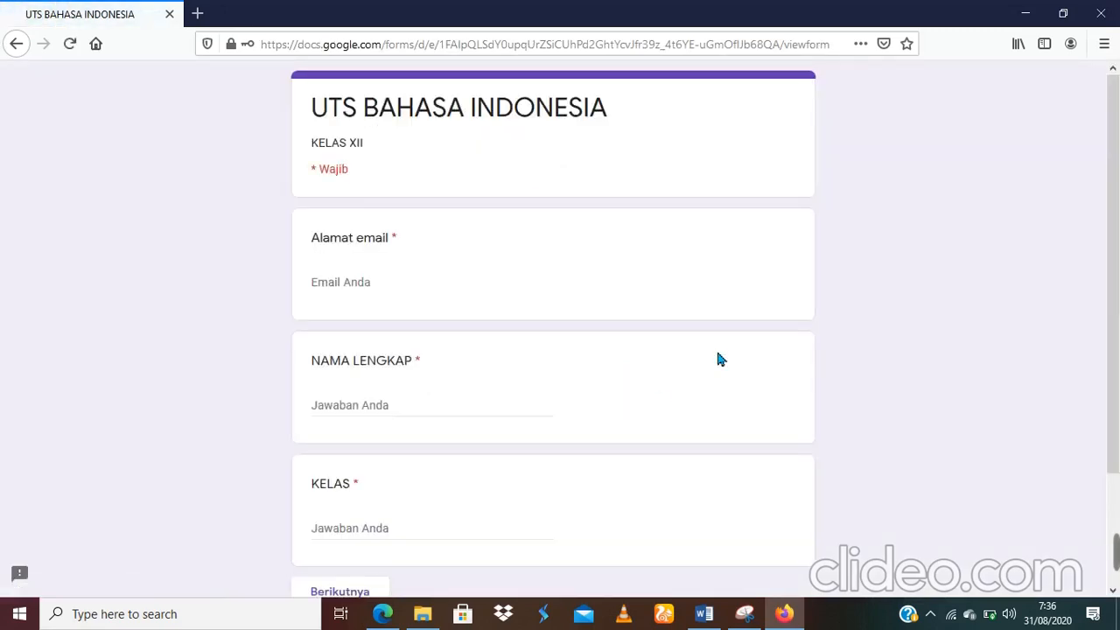
Step: Bring the Edge window forward and return to the 'Formulir tanpa judul' editor tab, scrolled to the top
left_click_drag(1111, 206, 1114, 243)
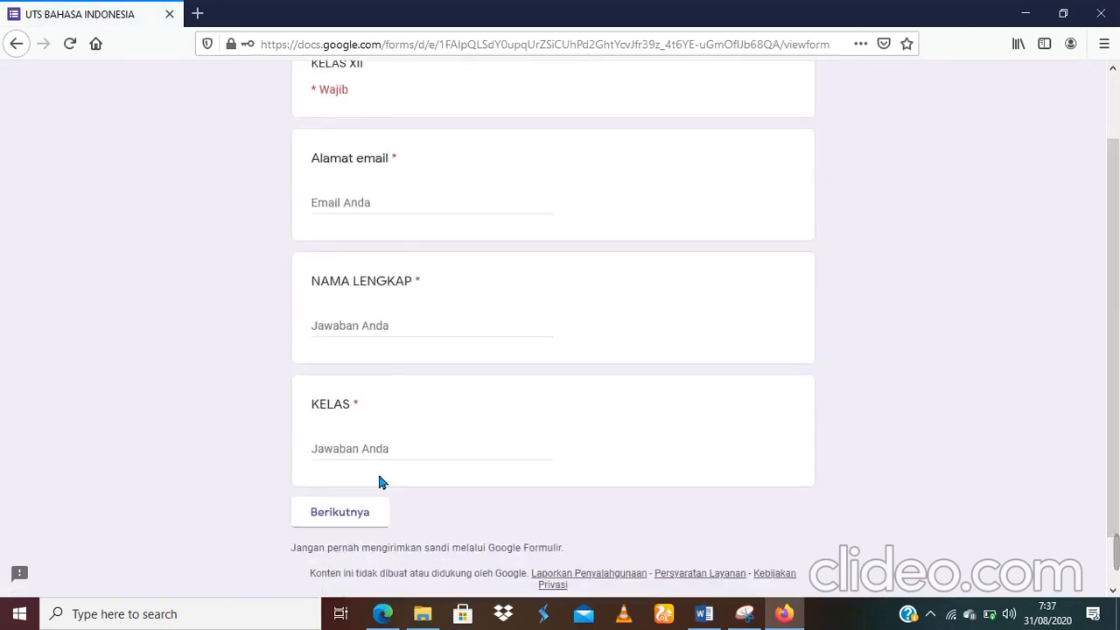
mouse_move(394, 595)
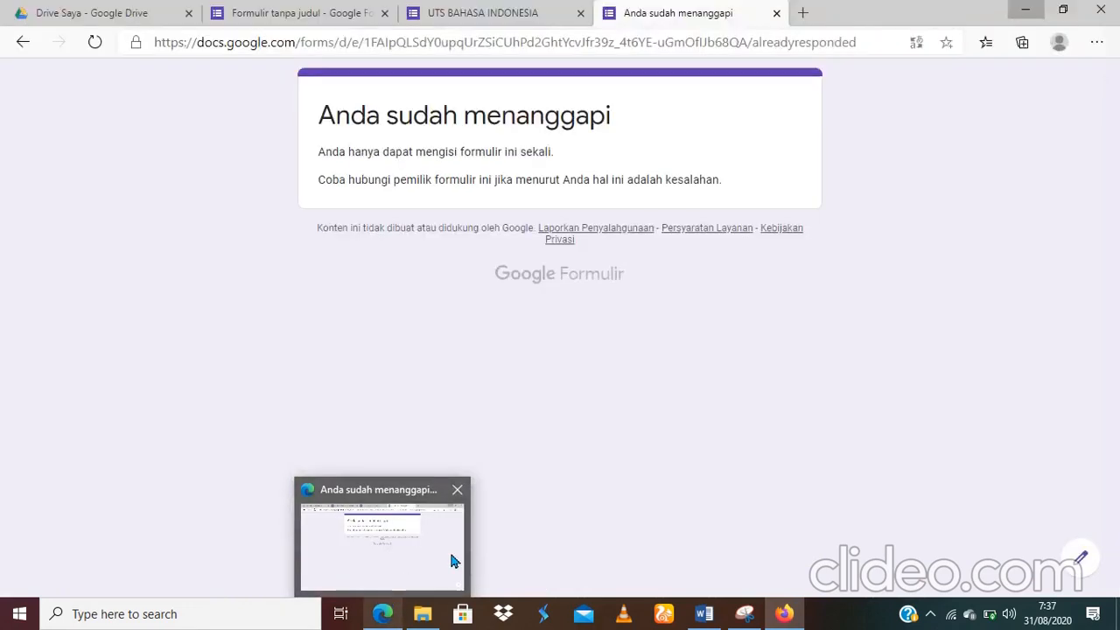
left_click(451, 556)
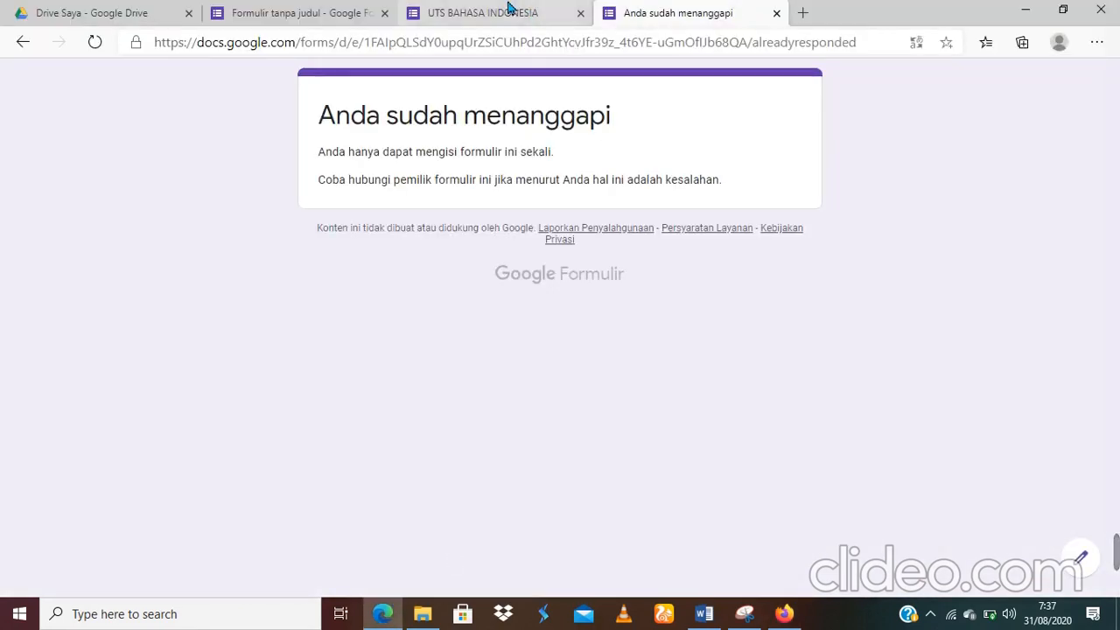
left_click(511, 11)
left_click(320, 9)
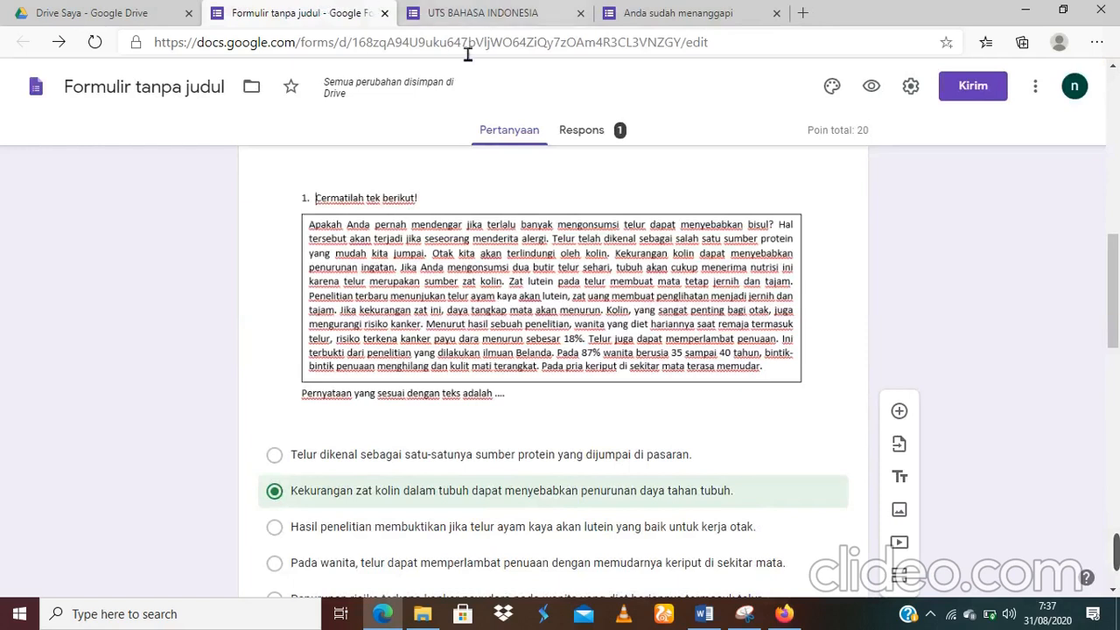
left_click_drag(1114, 285, 1116, 111)
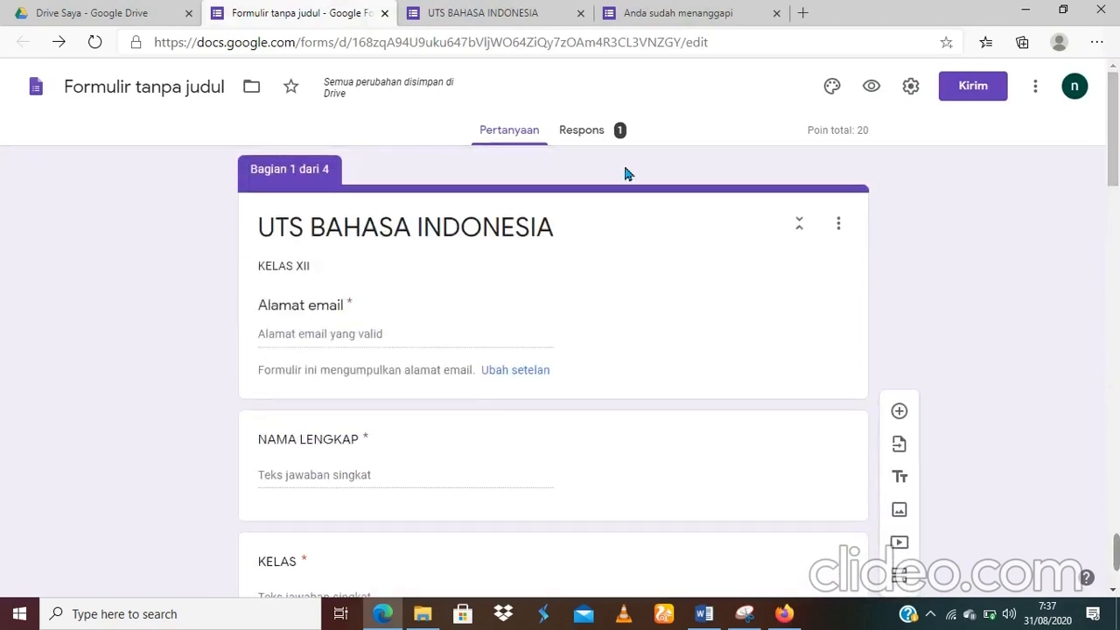
Step: On the Respons tab, start a new linked Sheets spreadsheet named 'nilai bahasa indonesia'
left_click(591, 140)
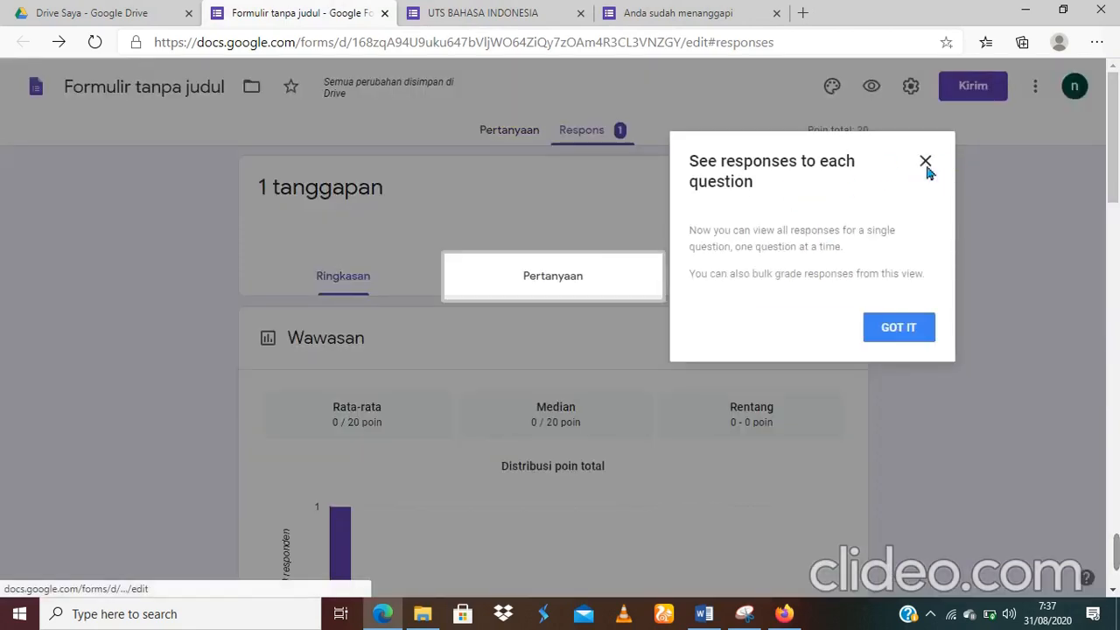
left_click(925, 160)
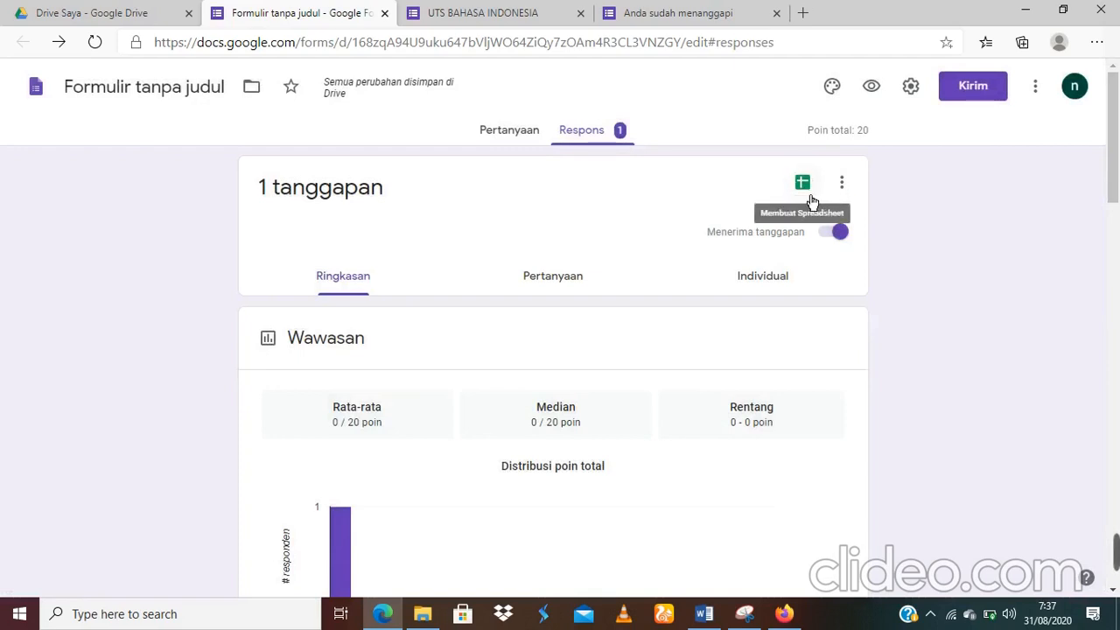
left_click(803, 186)
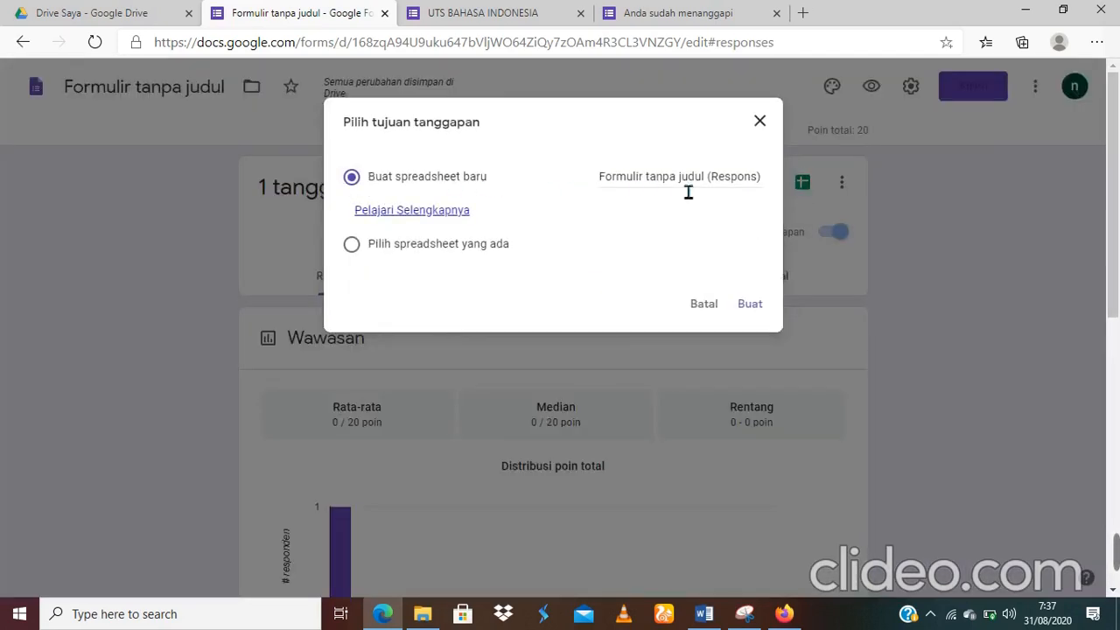
left_click(767, 189)
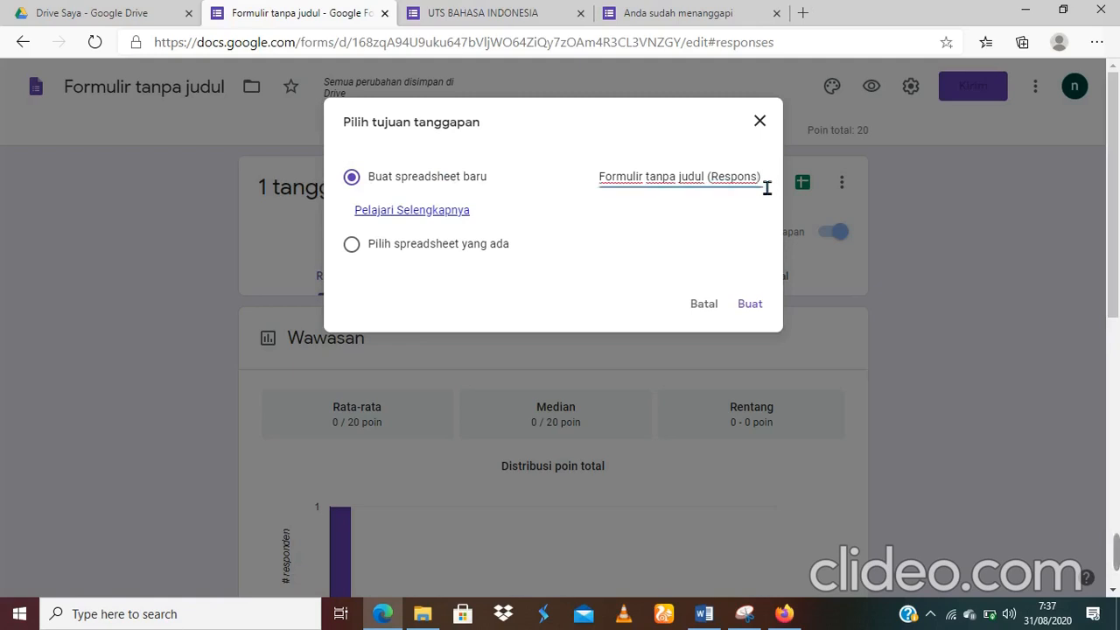
key("BackSpace")
key("BackSpace")
key("BackSpace")
key("BackSpace")
key("BackSpace")
key("BackSpace")
key("BackSpace")
key("BackSpace")
key("BackSpace")
key("BackSpace")
key("BackSpace")
key("BackSpace")
key("BackSpace")
key("BackSpace")
key("BackSpace")
key("BackSpace")
key("BackSpace")
key("BackSpace")
key("BackSpace")
key("BackSpace")
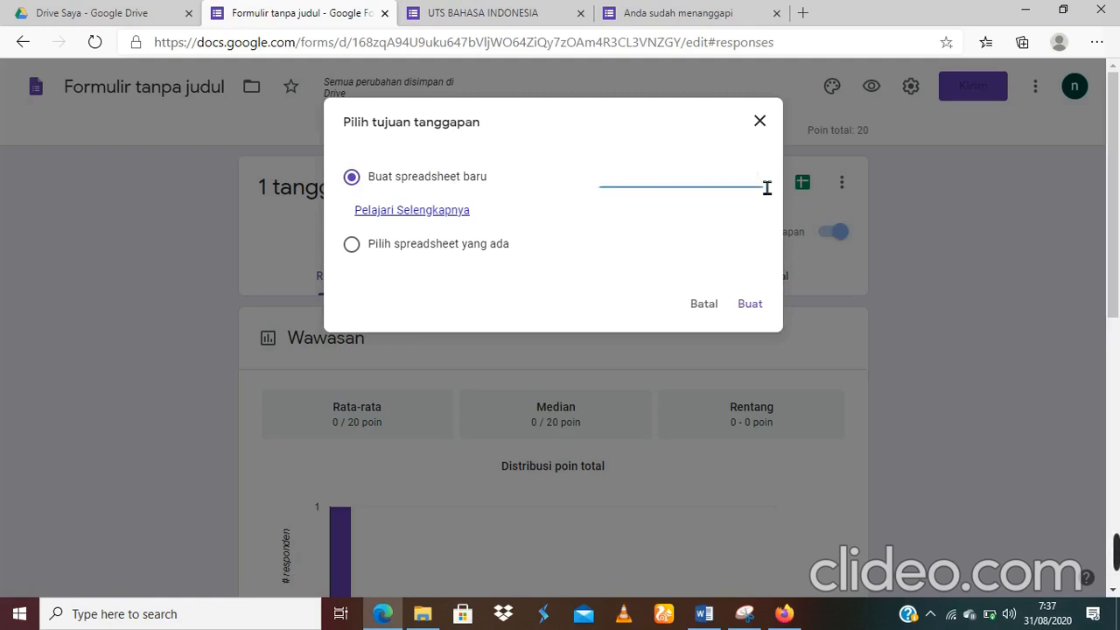
type("nilai bahasa indonesia")
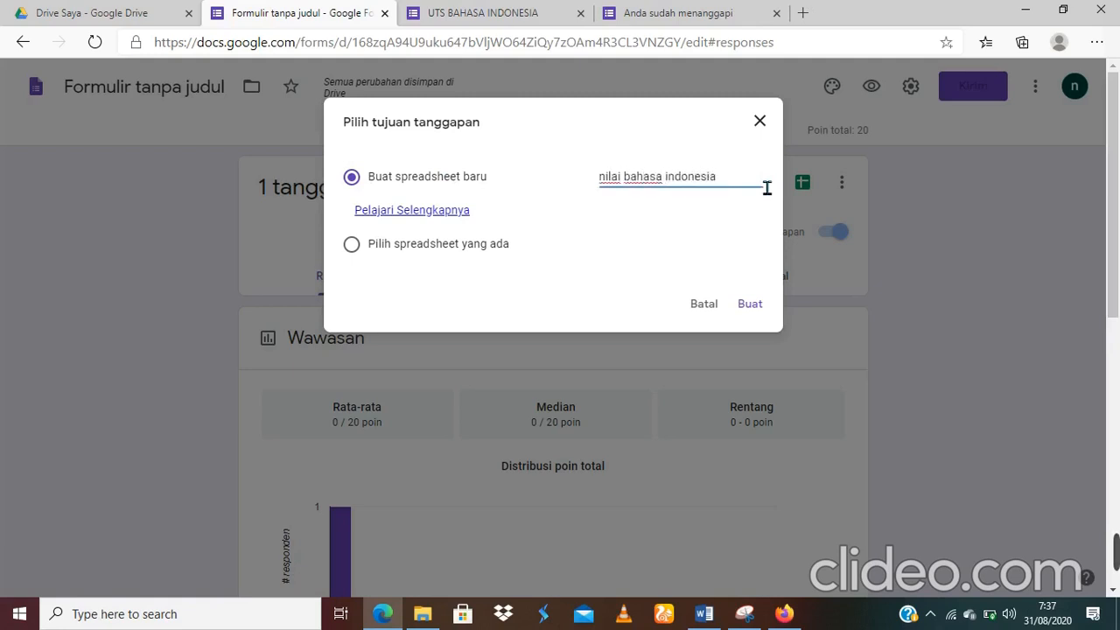
Step: Create the spreadsheet with Buat, close the low-battery notice, and switch back to the 'Formulir tanpa judul' tab
left_click(757, 313)
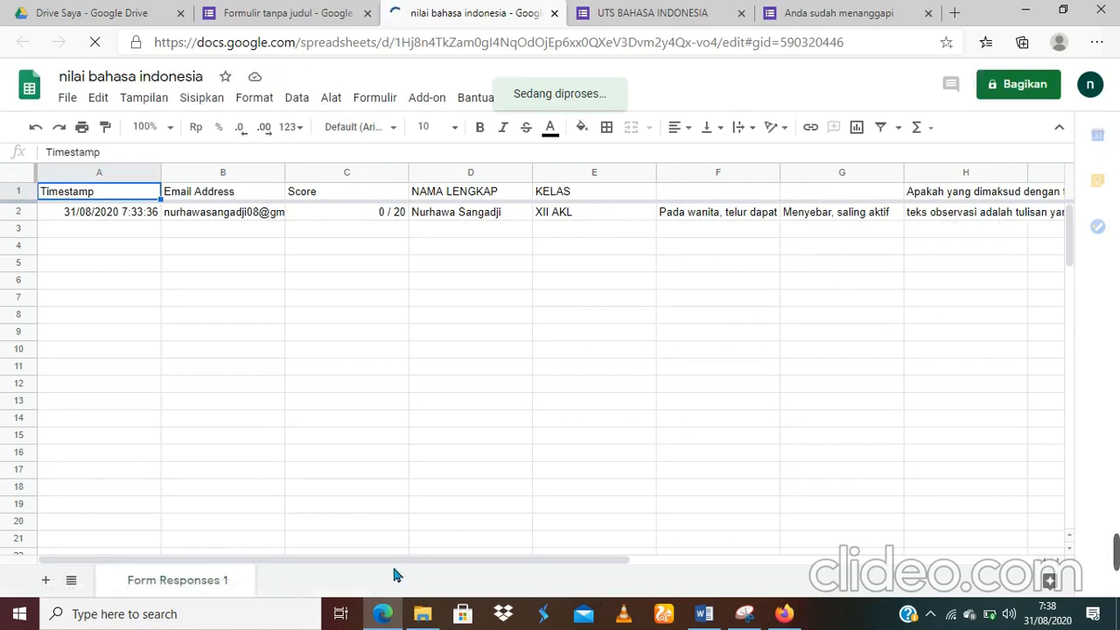
left_click(420, 551)
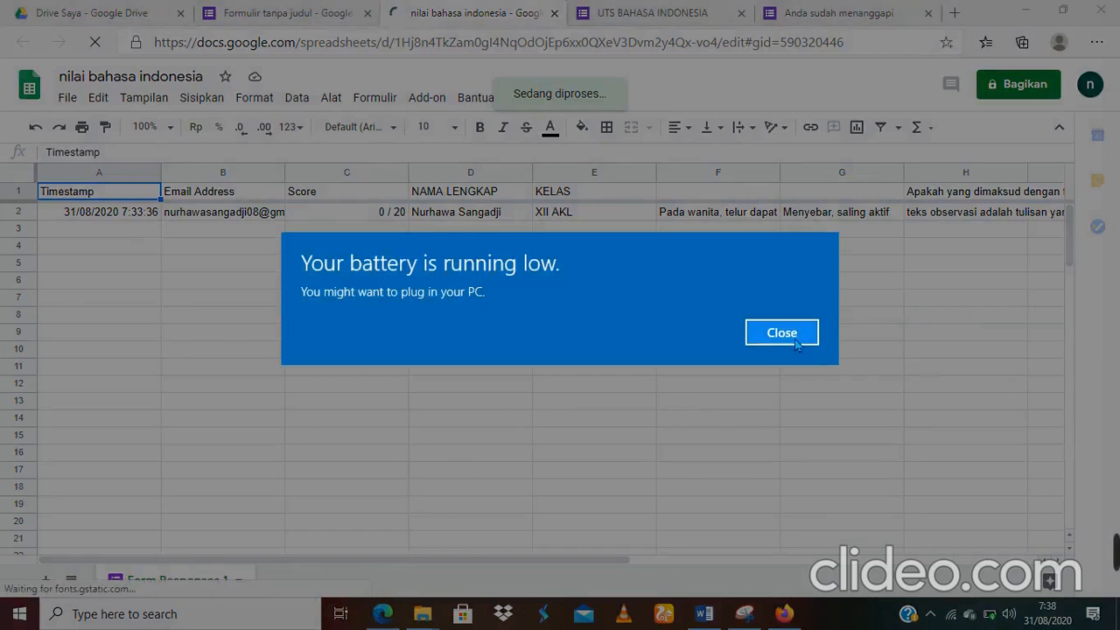
left_click(794, 342)
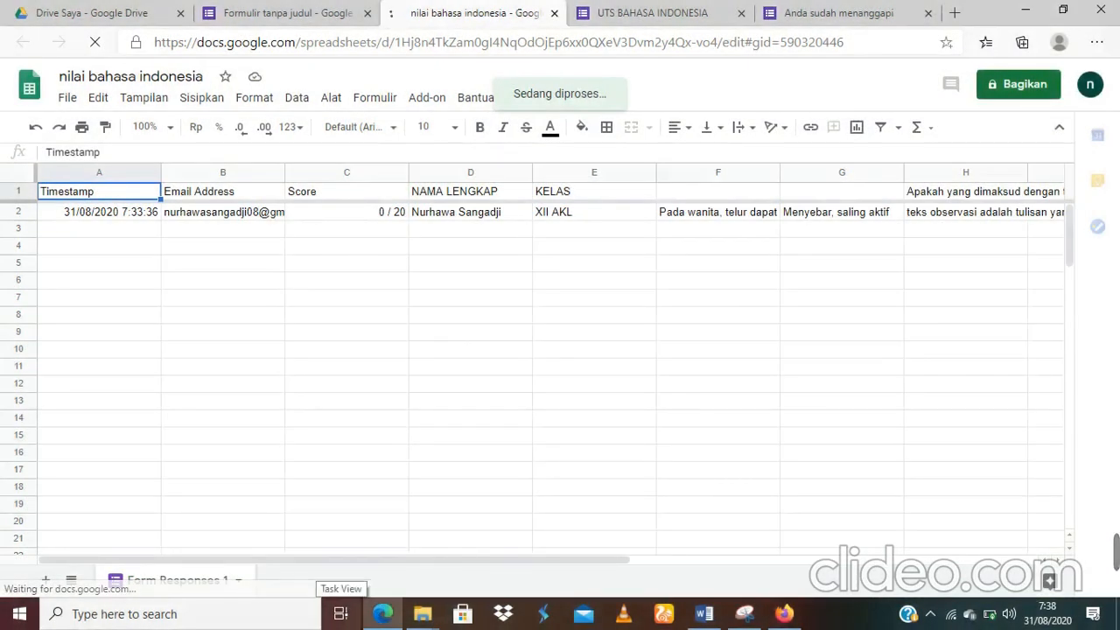
mouse_move(382, 613)
left_click(390, 539)
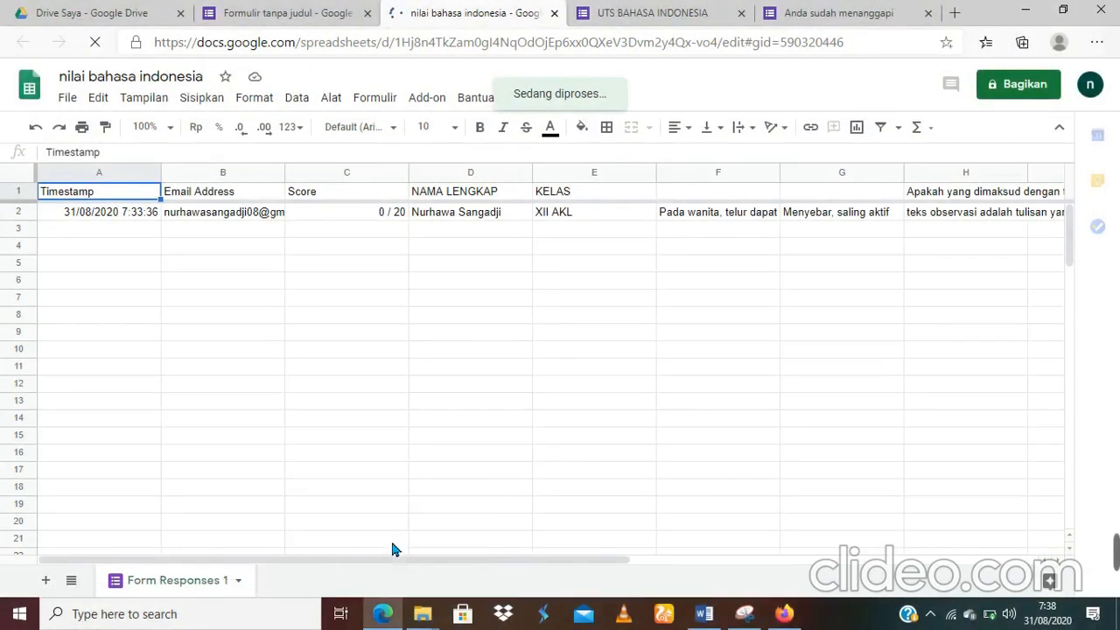
left_click(270, 9)
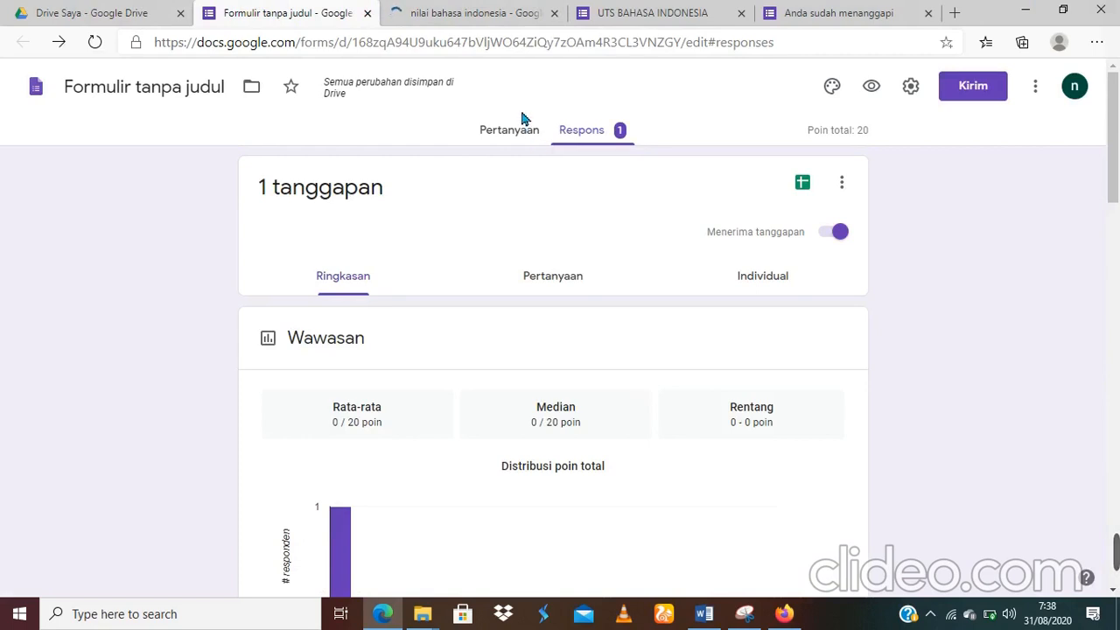
Step: Switch to the Pertanyaan tab to show the quiz's question editor
left_click(526, 140)
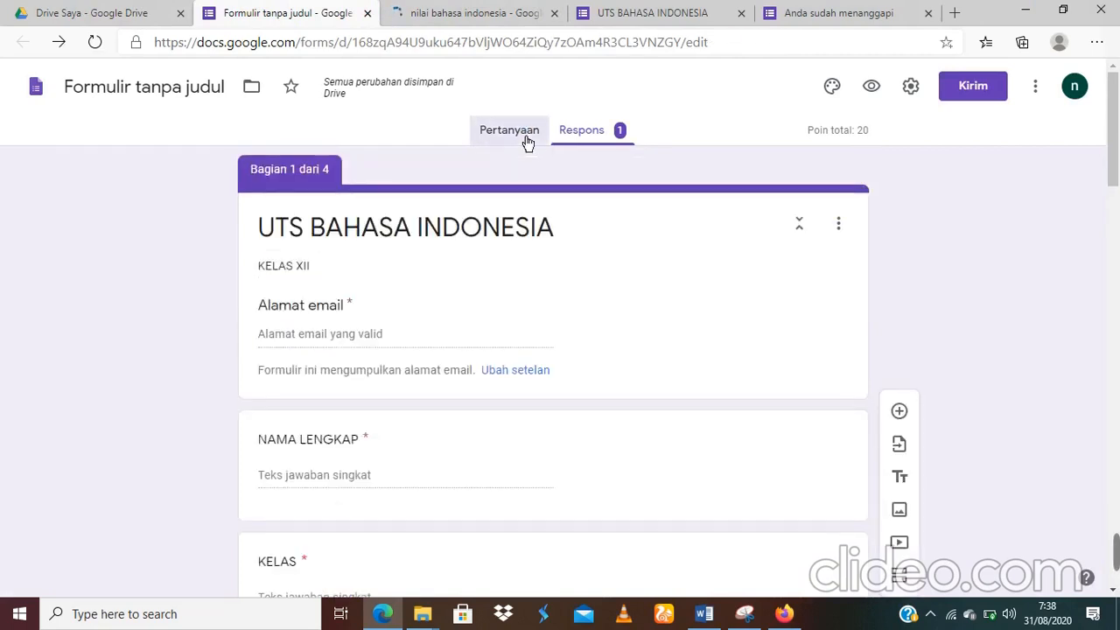